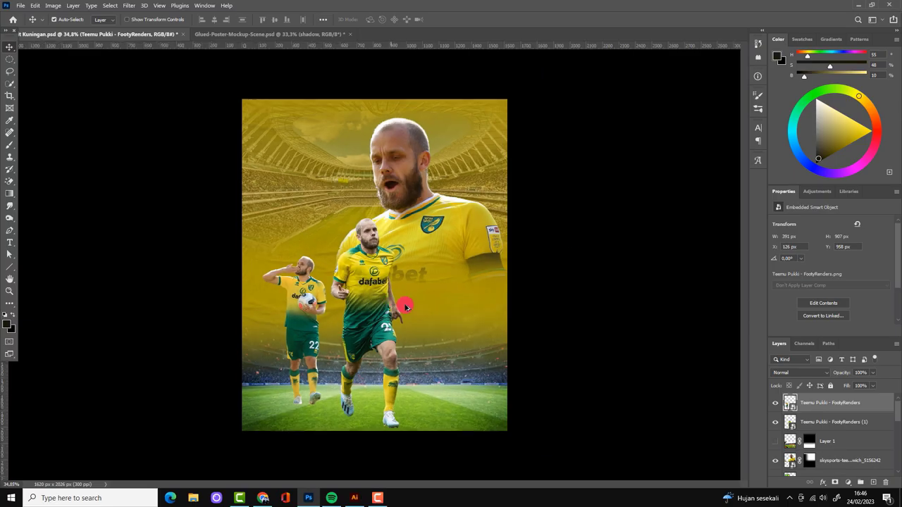
# Step: Select the running-player render layer and switch to the Rectangle Tool
pyautogui.click(388, 324)
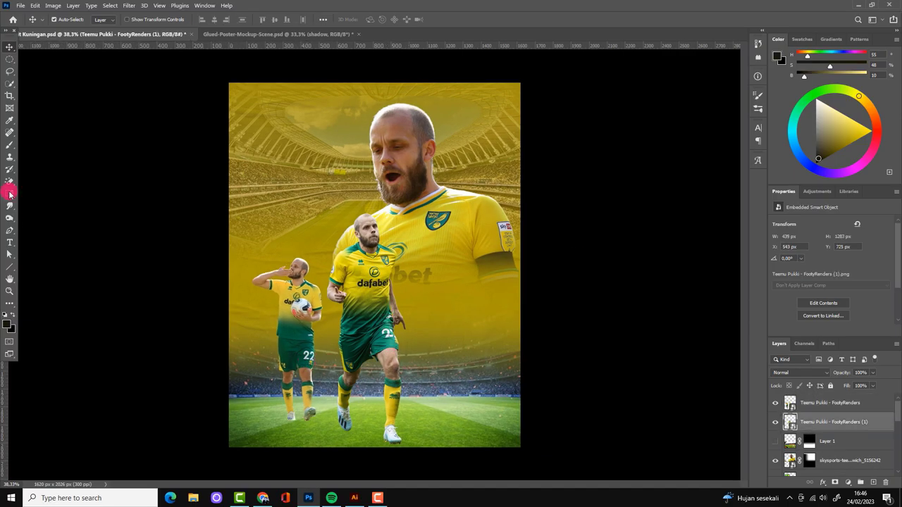
pyautogui.rightClick(11, 266)
pyautogui.click(43, 266)
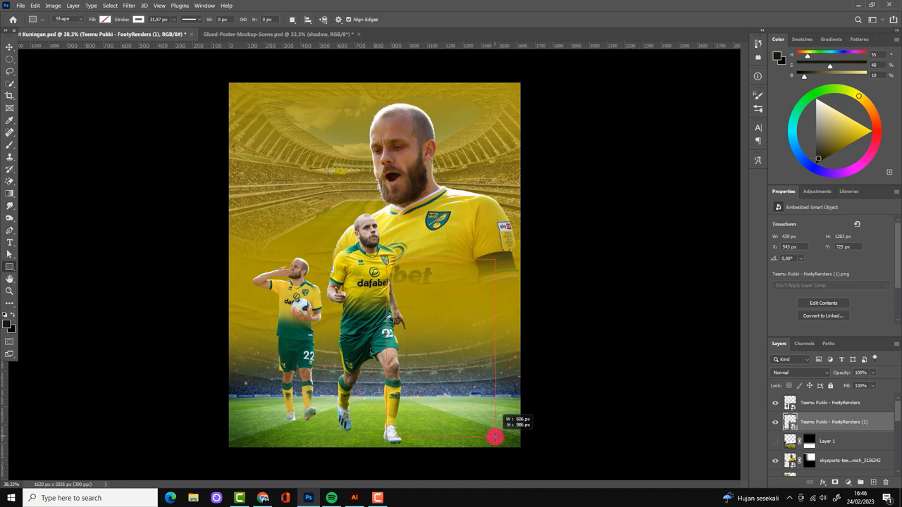
# Step: Draw a tall white rectangle at lower right and move it behind the running player
pyautogui.moveTo(495, 437); pyautogui.dragTo(495, 437)
pyautogui.click(105, 19)
pyautogui.click(55, 68)
pyautogui.click(485, 270)
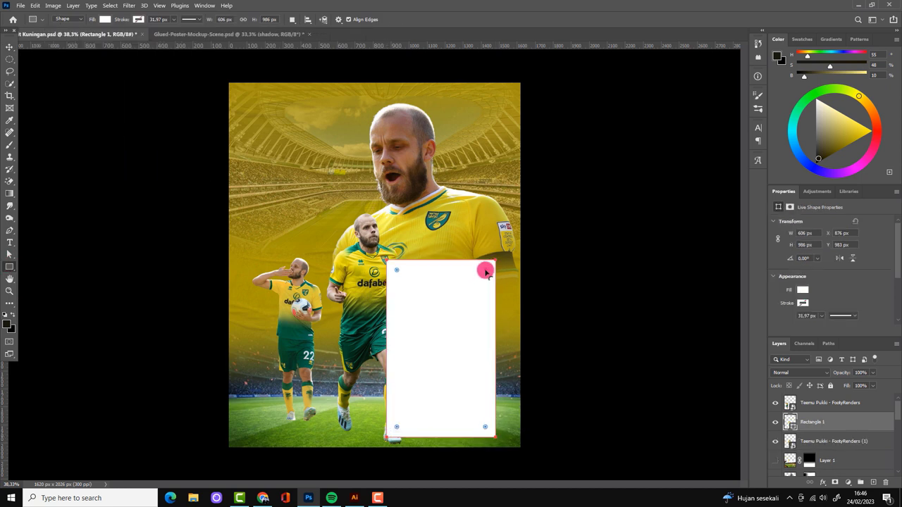
pyautogui.click(9, 46)
pyautogui.moveTo(812, 441); pyautogui.dragTo(796, 430)
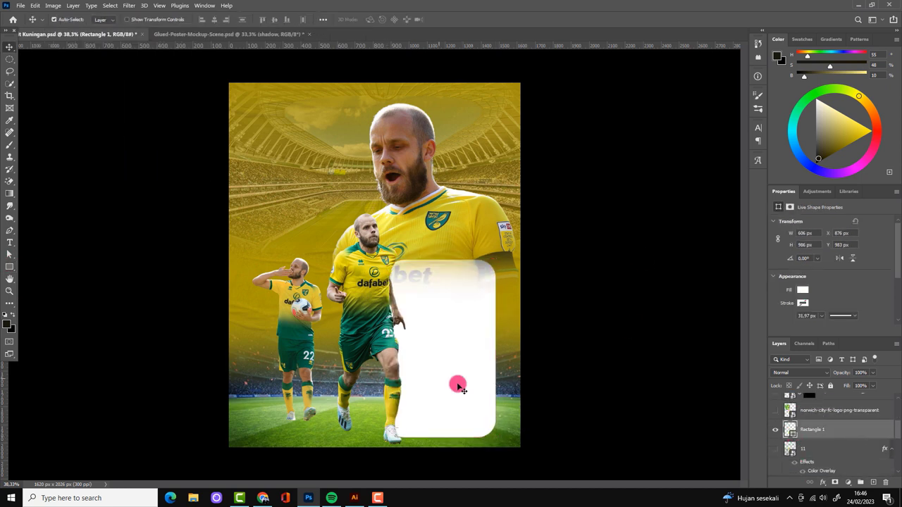
# Step: Fill Rectangle 1 with dark green sampled from the player's shorts, then reselect the player layer
pyautogui.doubleClick(790, 430)
pyautogui.click(301, 361)
pyautogui.click(867, 280)
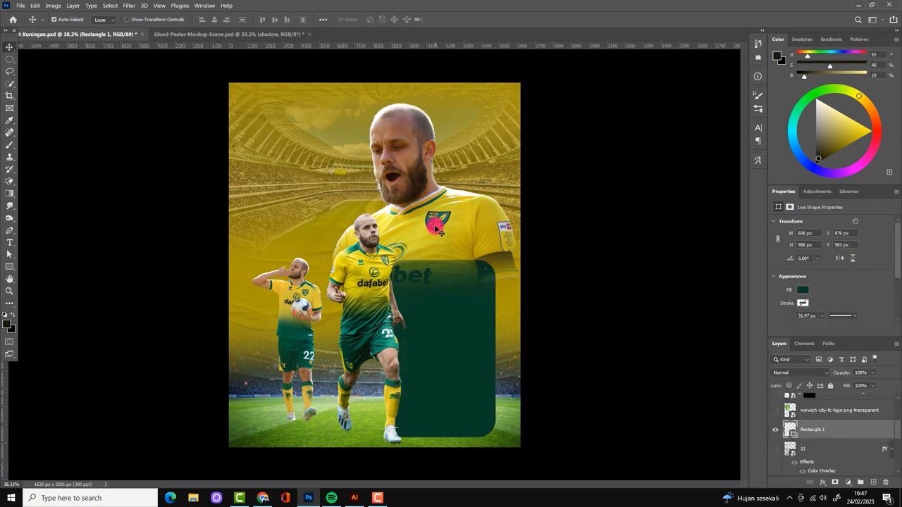
pyautogui.scroll(3, 468, 386)
pyautogui.scroll(3, 685, 270)
pyautogui.click(685, 270)
pyautogui.scroll(-5, 481, 339)
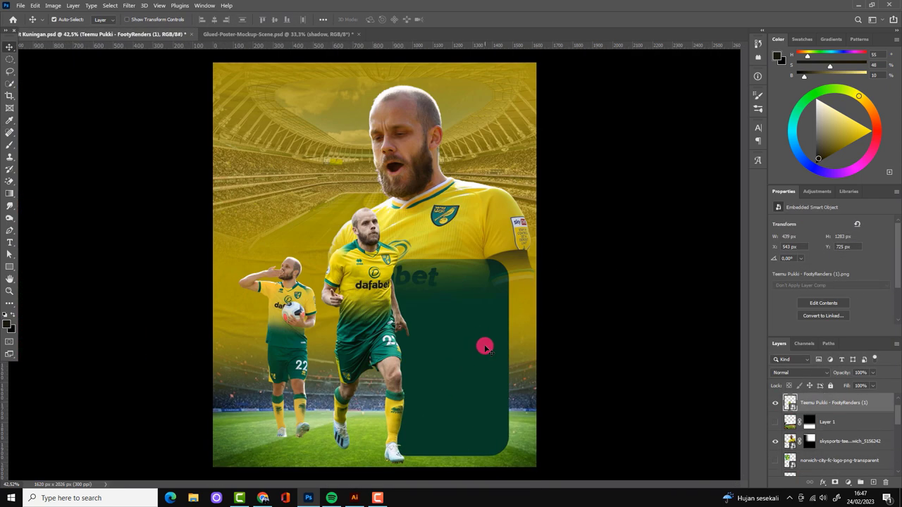
# Step: Type the SKILLS heading on the green panel
pyautogui.scroll(2, 485, 347)
pyautogui.click(9, 242)
pyautogui.click(423, 291)
pyautogui.write('SKILLS')
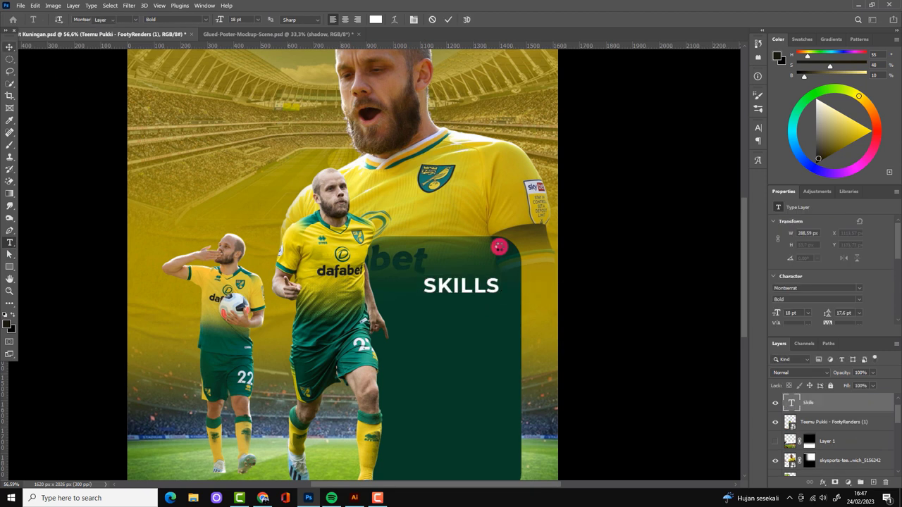
pyautogui.hotkey('ctrl', 'Return')
# Step: Turn a copy of the heading into a smaller Regular 'Marseille Turn' line
pyautogui.press('v')
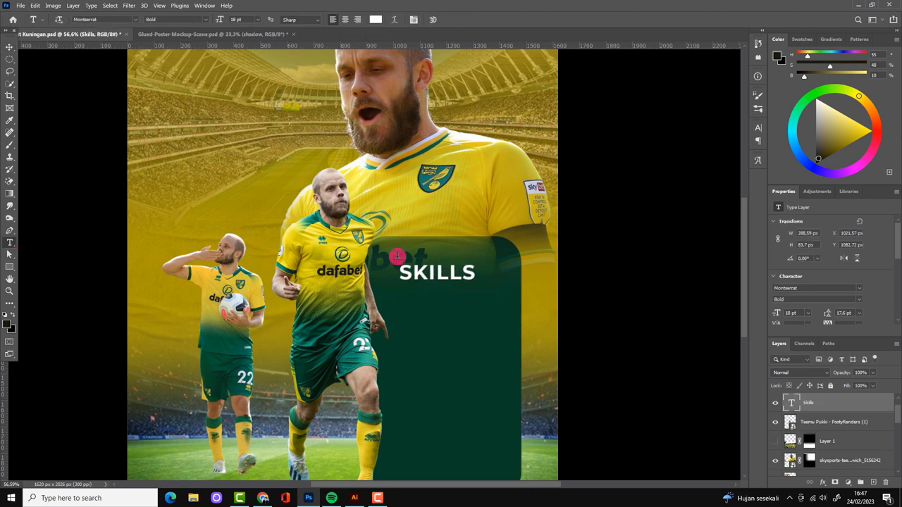
pyautogui.scroll(-2, 397, 258)
pyautogui.scroll(3, 506, 151)
pyautogui.doubleClick(506, 204)
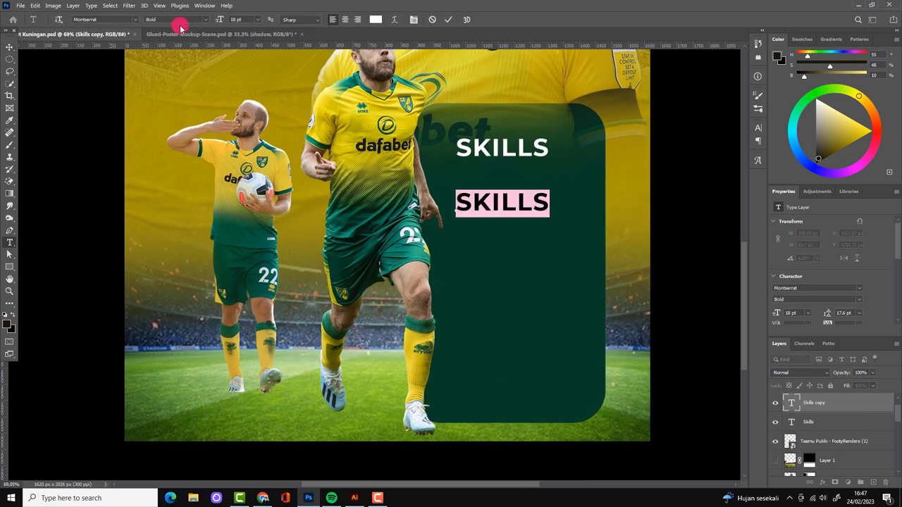
pyautogui.click(180, 20)
pyautogui.click(200, 73)
pyautogui.write('MA')
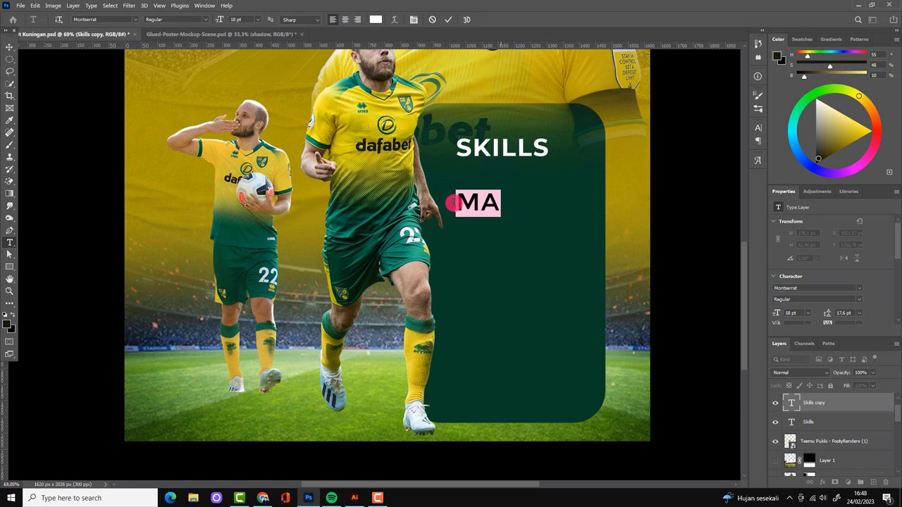
pyautogui.click(416, 20)
pyautogui.write('arseille Tu')
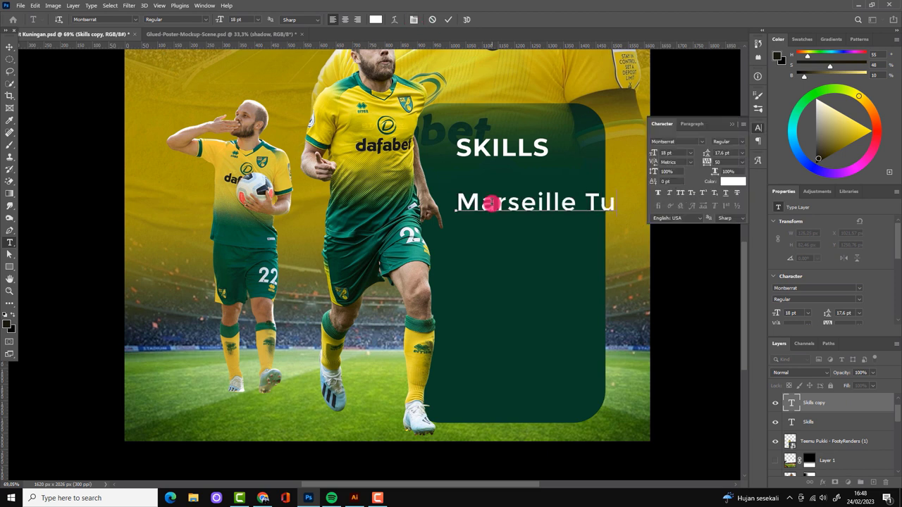
pyautogui.write('rn')
pyautogui.moveTo(639, 202); pyautogui.dragTo(571, 196)
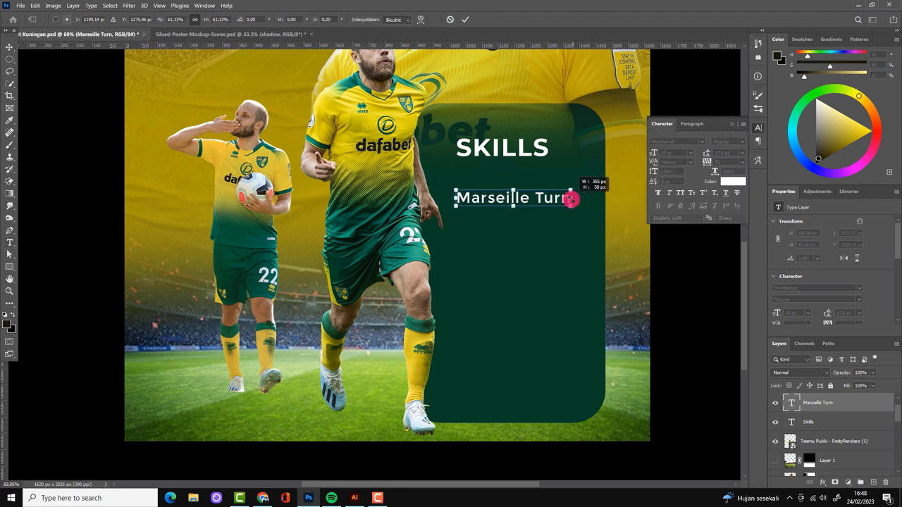
pyautogui.hotkey('ctrl', 'Return')
# Step: Edit a copied line to read 'Lengkung jauh'
pyautogui.press('v')
pyautogui.scroll(-2, 470, 355)
pyautogui.scroll(3, 465, 183)
pyautogui.doubleClick(465, 223)
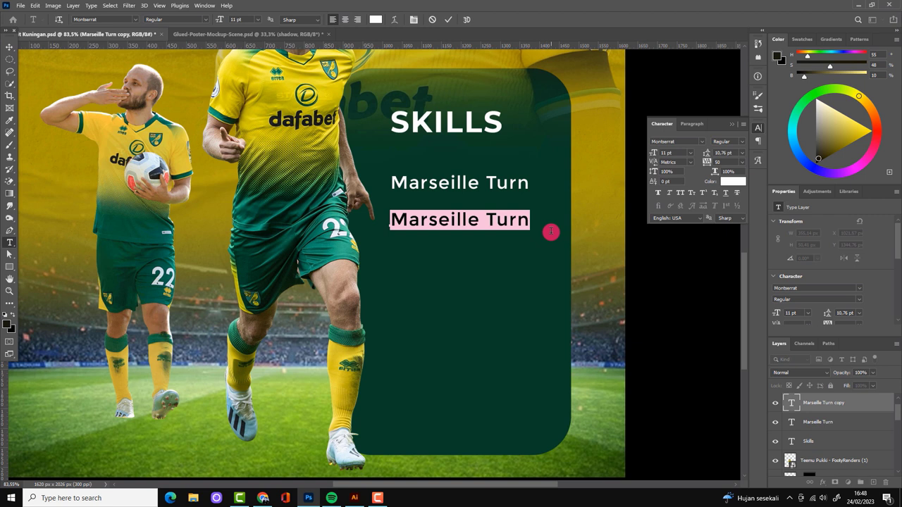
pyautogui.write('Lengkung jauh')
pyautogui.hotkey('ctrl', 'Return')
pyautogui.press('v')
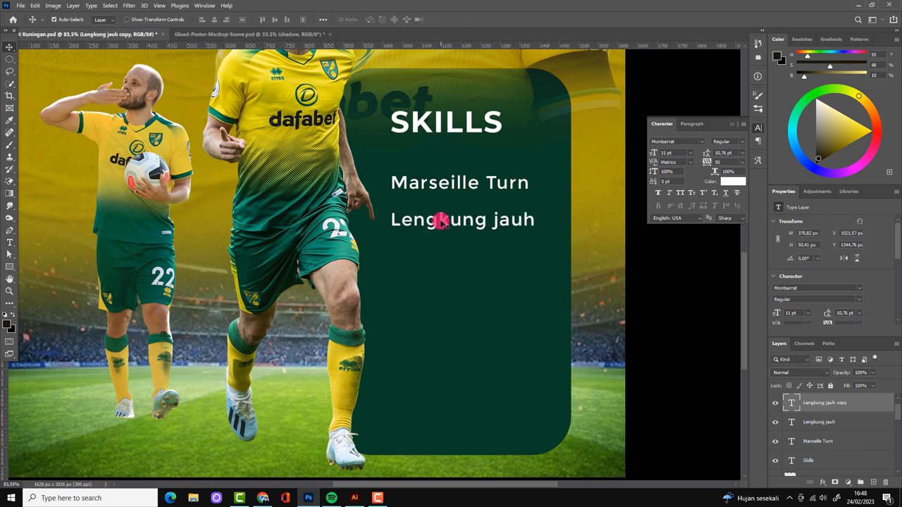
# Step: Add a 'Tembakan Roket' line below Lengkung jauh
pyautogui.moveTo(440, 221); pyautogui.dragTo(440, 262)
pyautogui.doubleClick(389, 258)
pyautogui.write('Tembakan Ro')
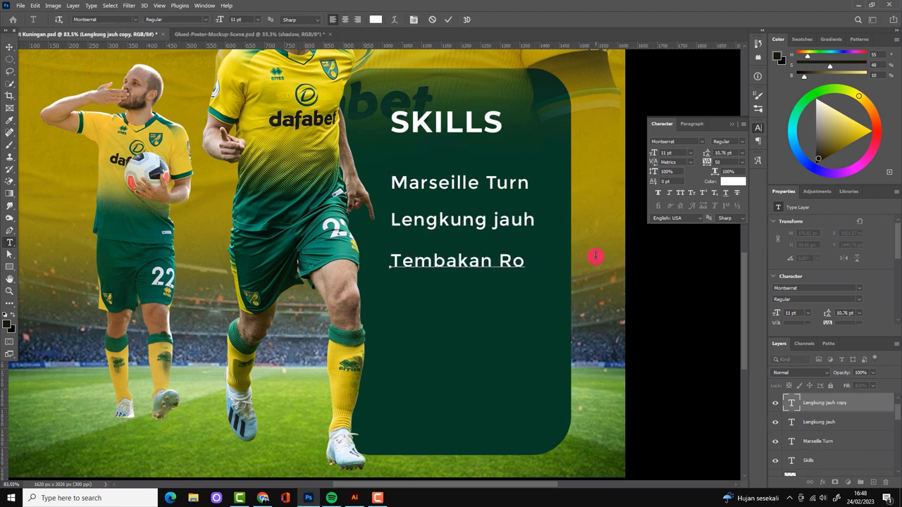
pyautogui.write('ket')
pyautogui.hotkey('ctrl', 'Return')
pyautogui.press('v')
# Step: Add the 'Finishing Akrobatik' line and begin the 'Tembakan Satu Sentuhan' line
pyautogui.doubleClick(463, 305)
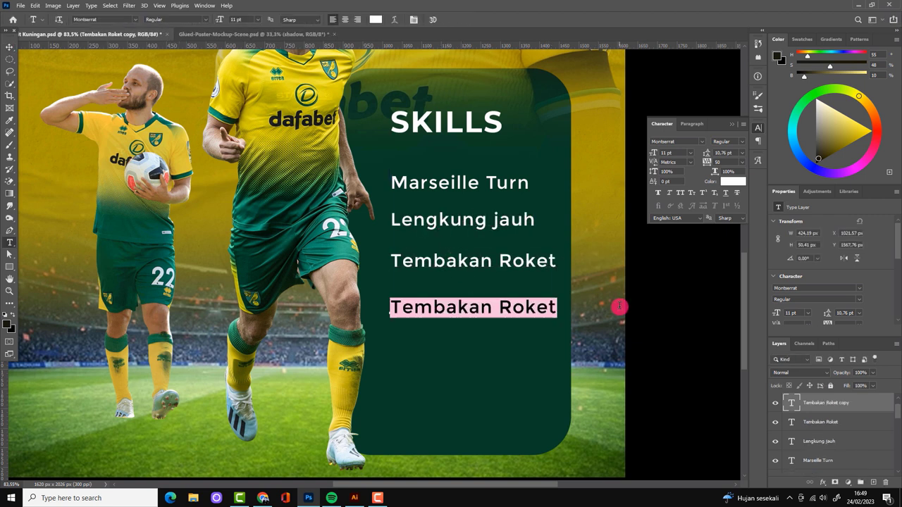
pyautogui.write('Finishing Akrobatik')
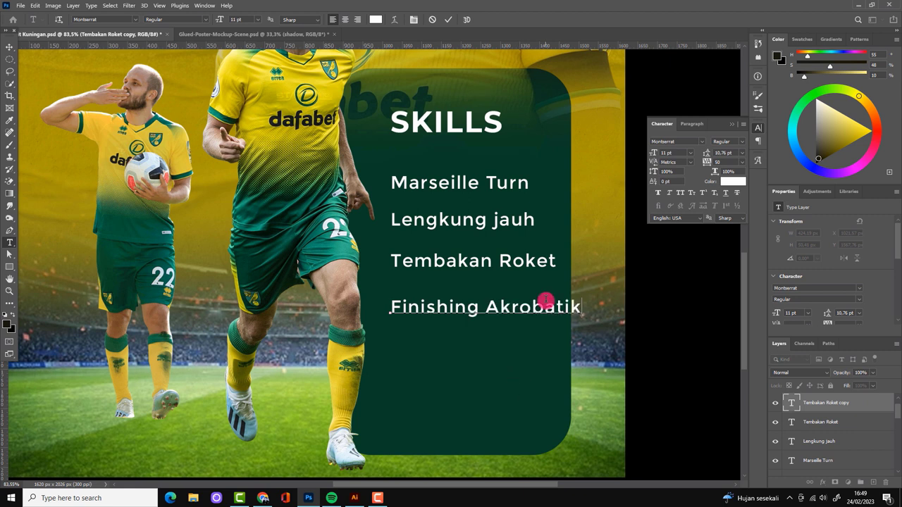
pyautogui.click(9, 47)
pyautogui.doubleClick(491, 352)
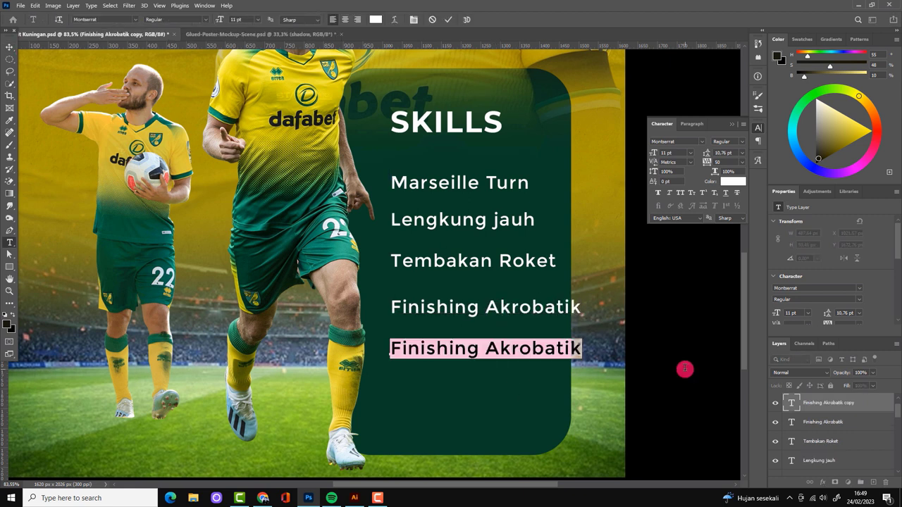
pyautogui.write('Tembakan Satu')
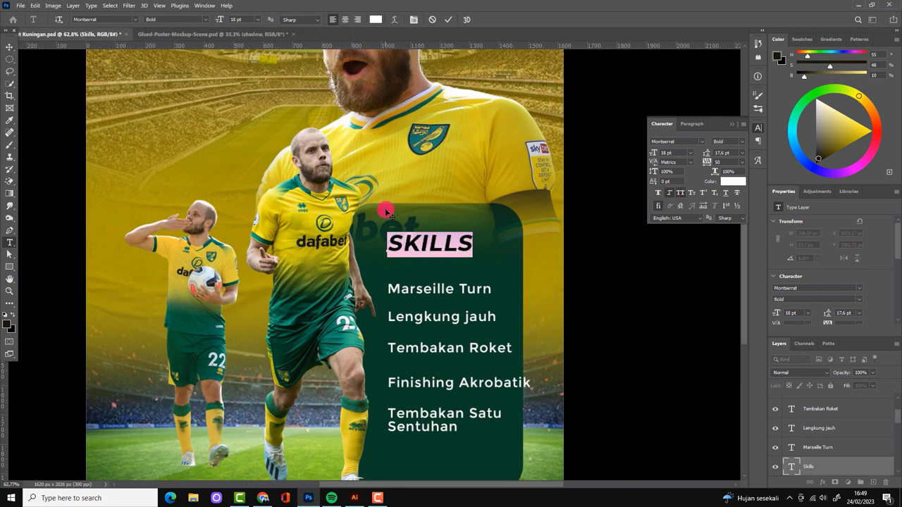
# Step: Give the SKILLS heading Strong anti-aliasing and a yellow text colour
pyautogui.click(300, 19)
pyautogui.click(300, 49)
pyautogui.click(375, 19)
pyautogui.click(72, 115)
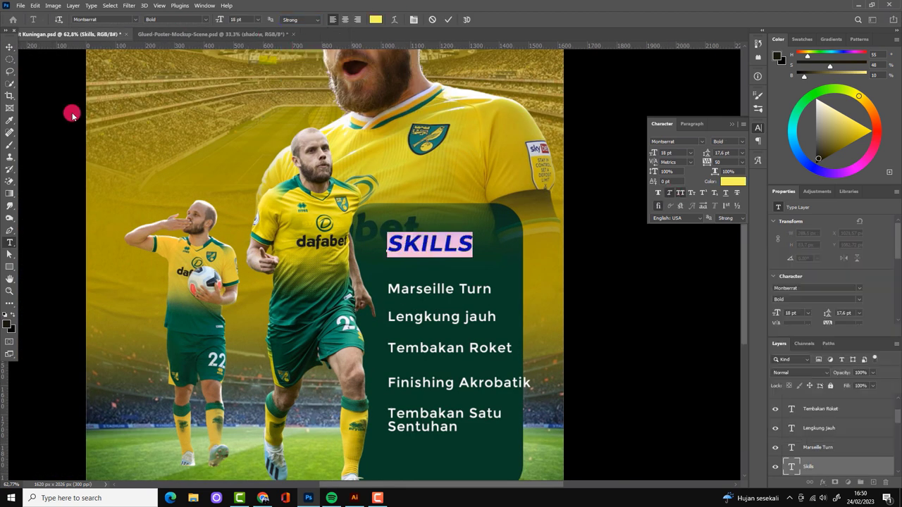
pyautogui.press('Escape')
pyautogui.press('v')
# Step: Try the Polygon Tool near the SKILLS heading, dismissing it without drawing
pyautogui.scroll(1, 433, 277)
pyautogui.scroll(-2, 476, 316)
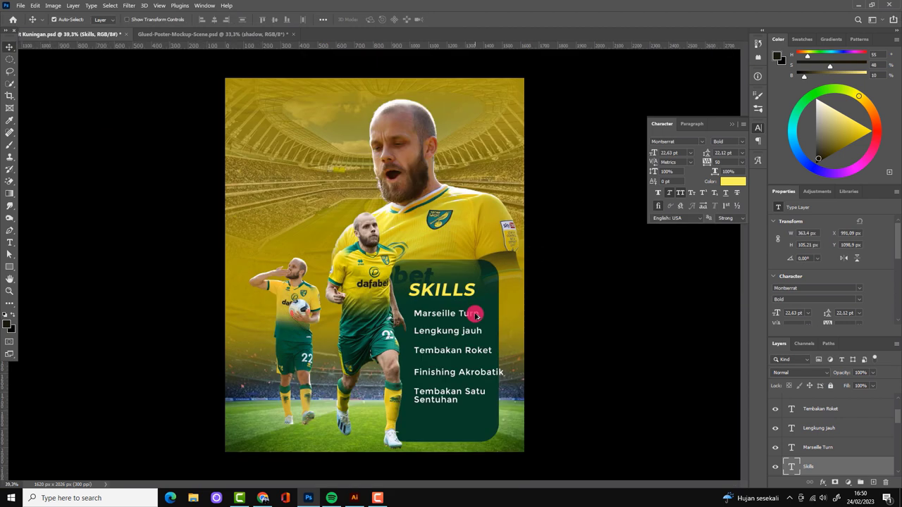
pyautogui.scroll(2, 476, 317)
pyautogui.click(12, 268)
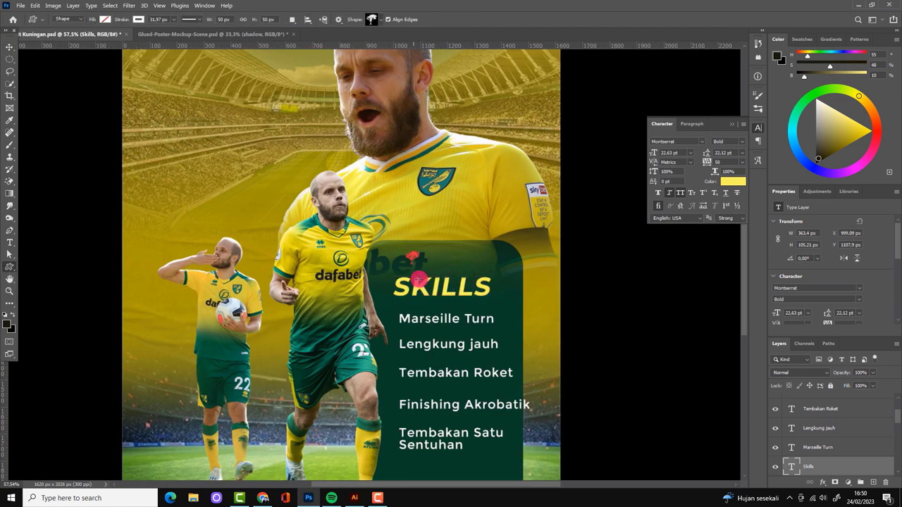
pyautogui.rightClick(10, 267)
pyautogui.scroll(-1, 53, 296)
pyautogui.click(50, 306)
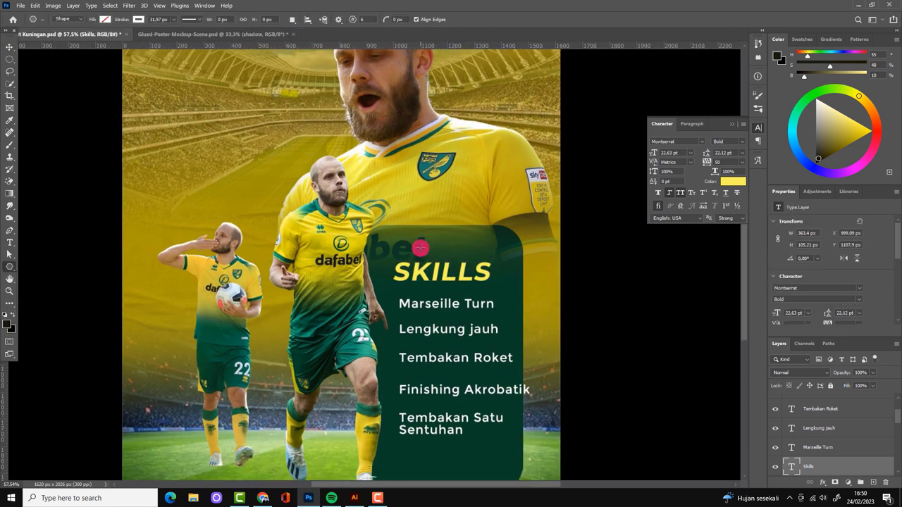
pyautogui.click(420, 247)
pyautogui.click(465, 237)
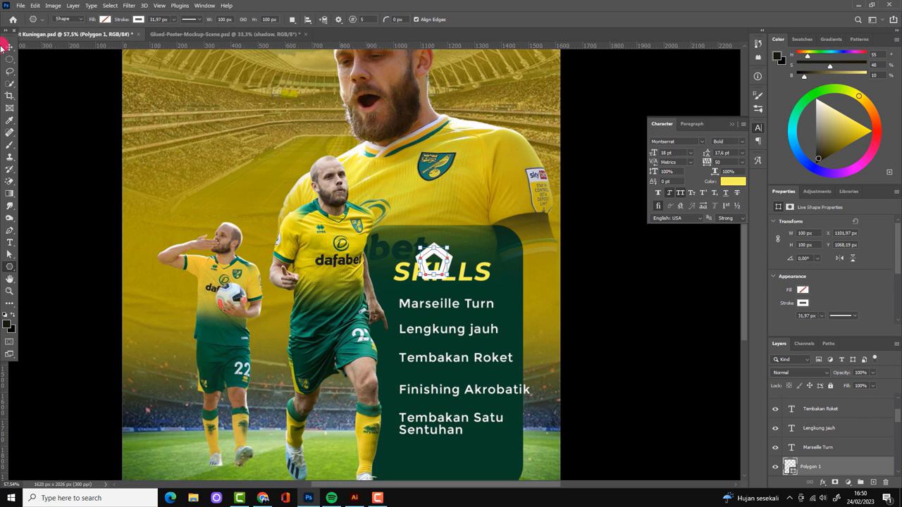
# Step: Browse the Custom Shape Tool's shape groups without adding a shape
pyautogui.rightClick(13, 270)
pyautogui.click(57, 321)
pyautogui.click(372, 19)
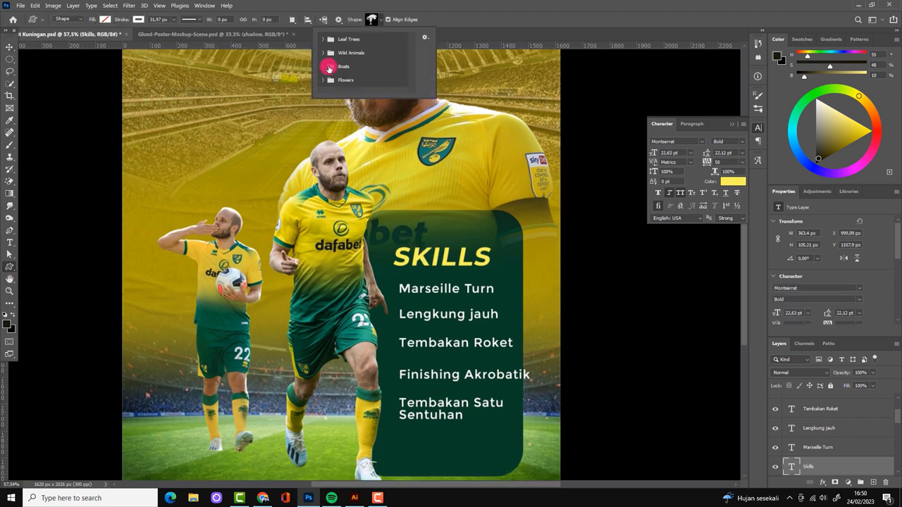
pyautogui.click(323, 36)
pyautogui.scroll(3, 409, 79)
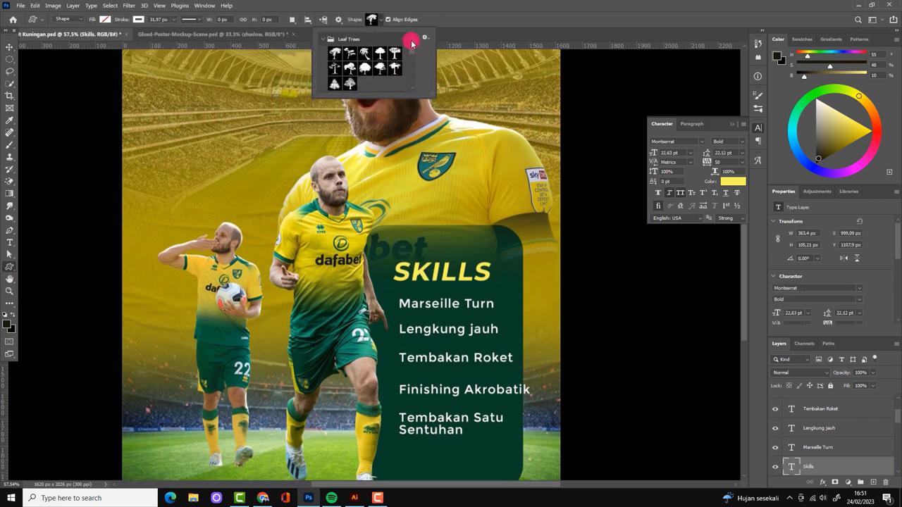
pyautogui.scroll(-2, 416, 39)
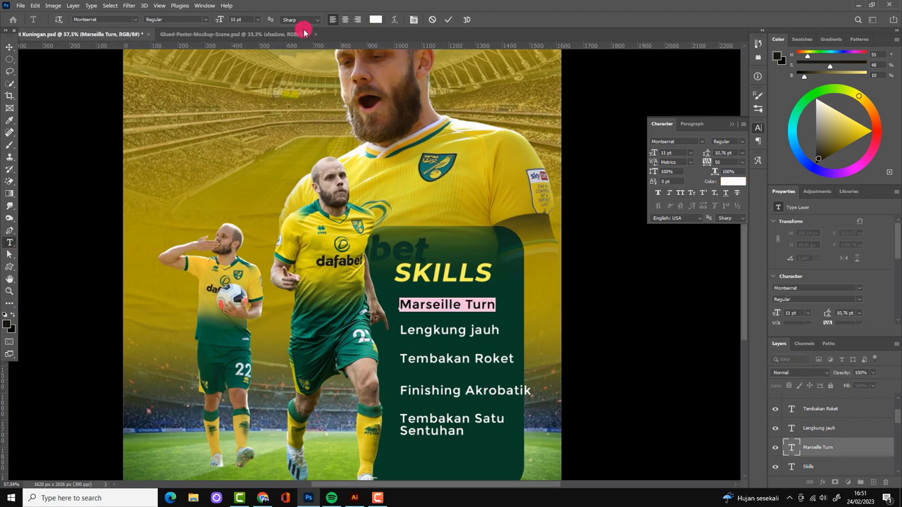
# Step: Recolour the Marseille Turn and Lengkung jauh lines yellow
pyautogui.click(733, 181)
pyautogui.click(709, 282)
pyautogui.click(866, 279)
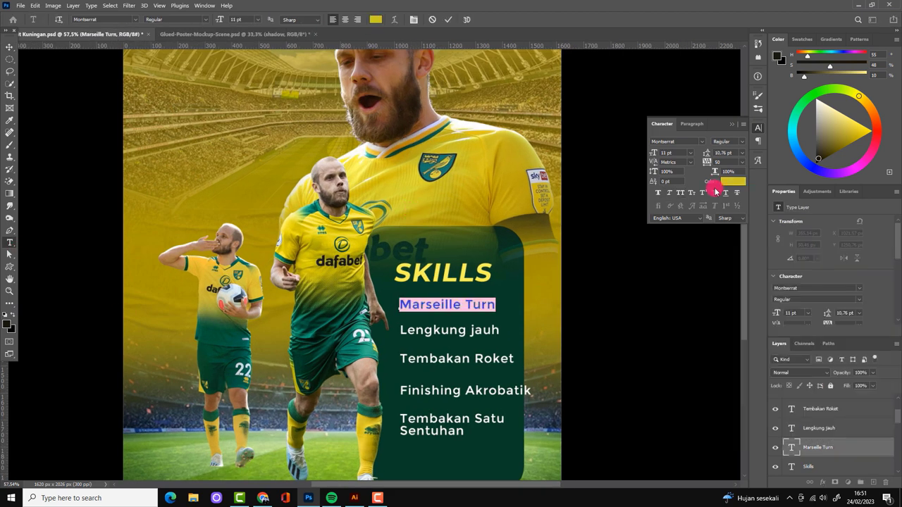
pyautogui.click(10, 46)
pyautogui.doubleClick(791, 428)
pyautogui.click(375, 19)
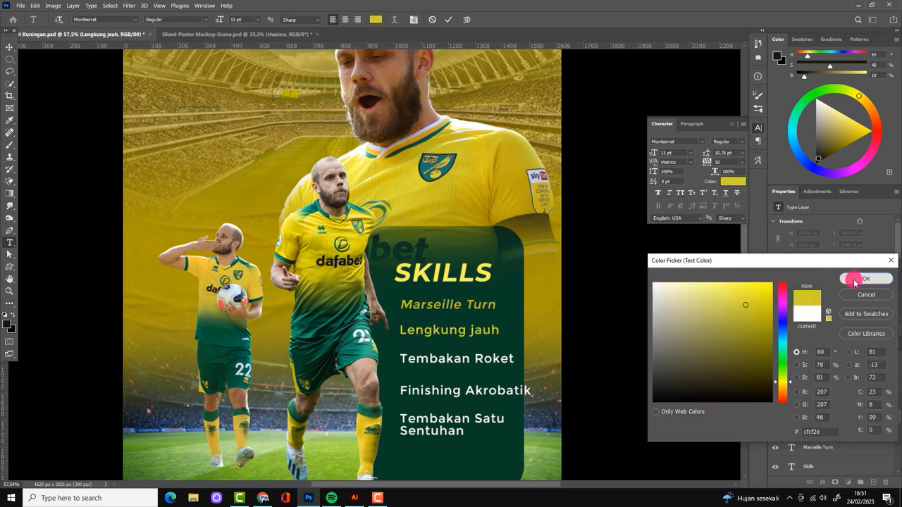
pyautogui.click(855, 282)
pyautogui.click(10, 46)
# Step: Recolour the Tembakan Roket line bright yellow
pyautogui.doubleClick(791, 409)
pyautogui.click(376, 19)
pyautogui.click(856, 282)
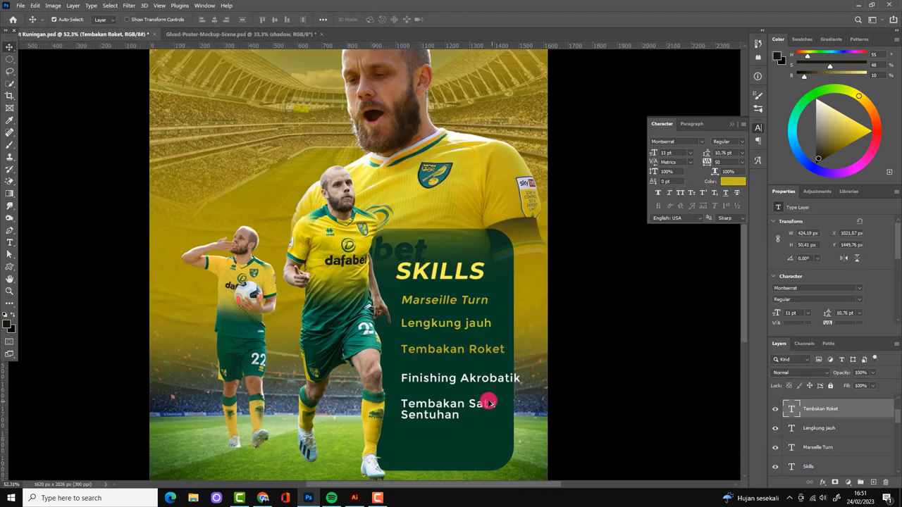
pyautogui.click(375, 19)
pyautogui.click(399, 229)
pyautogui.press('Return')
# Step: Recolour the Finishing Akrobatik and Tembakan Satu Sentuhan lines yellow
pyautogui.click(433, 377)
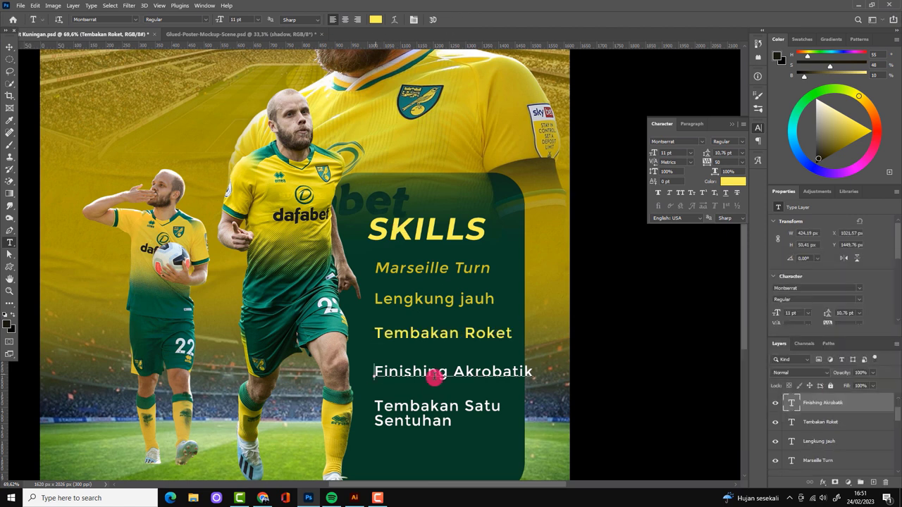
pyautogui.click(733, 181)
pyautogui.click(866, 278)
pyautogui.moveTo(375, 406); pyautogui.dragTo(453, 423)
pyautogui.click(375, 19)
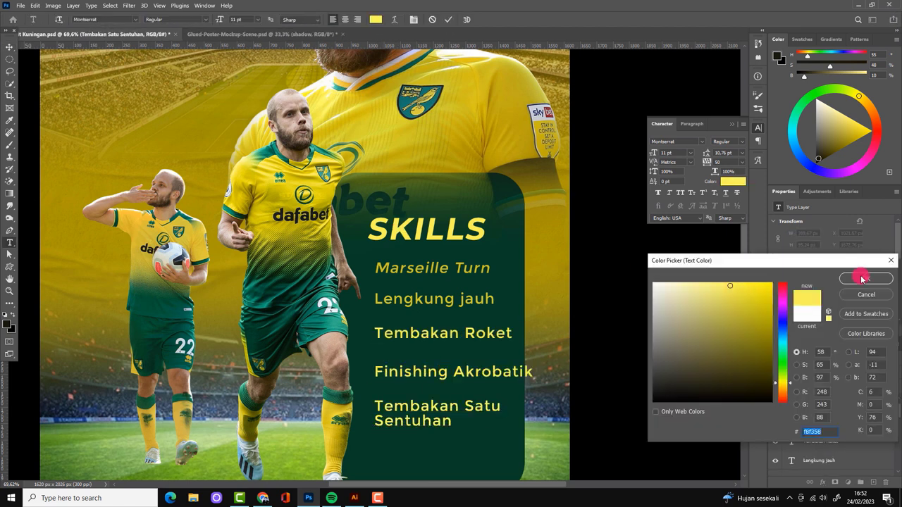
pyautogui.click(866, 279)
# Step: Widen the green panel rectangle to the right with Free Transform
pyautogui.scroll(-3, 366, 207)
pyautogui.scroll(3, 578, 377)
pyautogui.scroll(-1, 472, 374)
pyautogui.click(473, 375)
pyautogui.hotkey('ctrl', 't')
pyautogui.moveTo(475, 350); pyautogui.dragTo(493, 350)
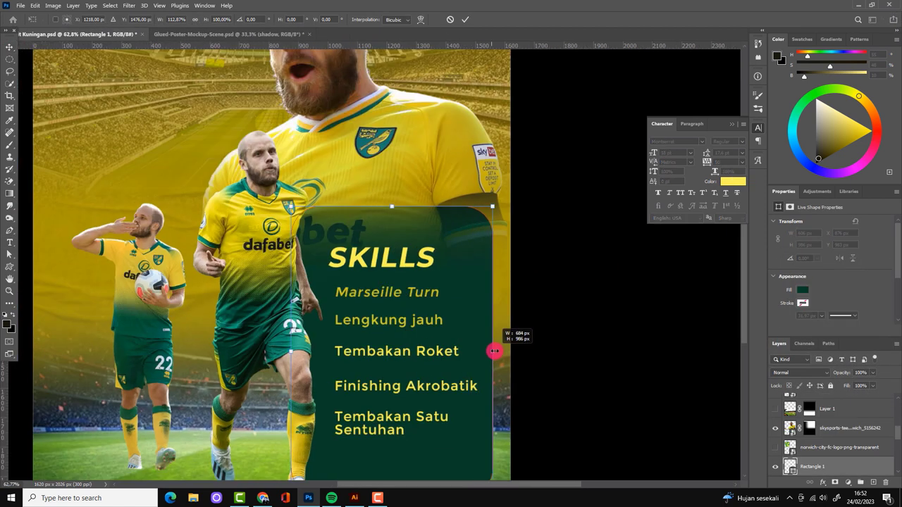
pyautogui.scroll(-3, 493, 351)
pyautogui.scroll(3, 412, 324)
# Step: Match Marseille Turn's colour to the other bullets and commit the text edits
pyautogui.press('Return')
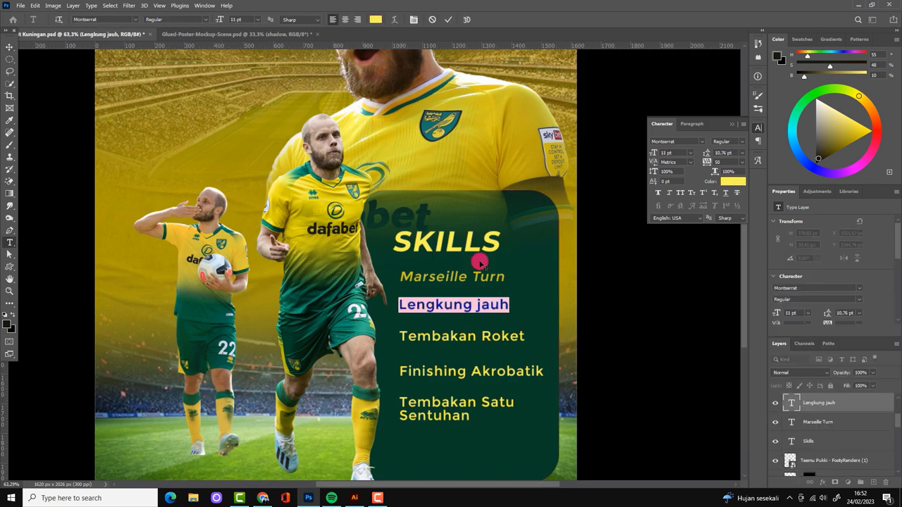
pyautogui.moveTo(399, 276); pyautogui.dragTo(435, 276)
pyautogui.click(376, 19)
pyautogui.click(866, 279)
pyautogui.scroll(-3, 489, 436)
pyautogui.scroll(3, 489, 436)
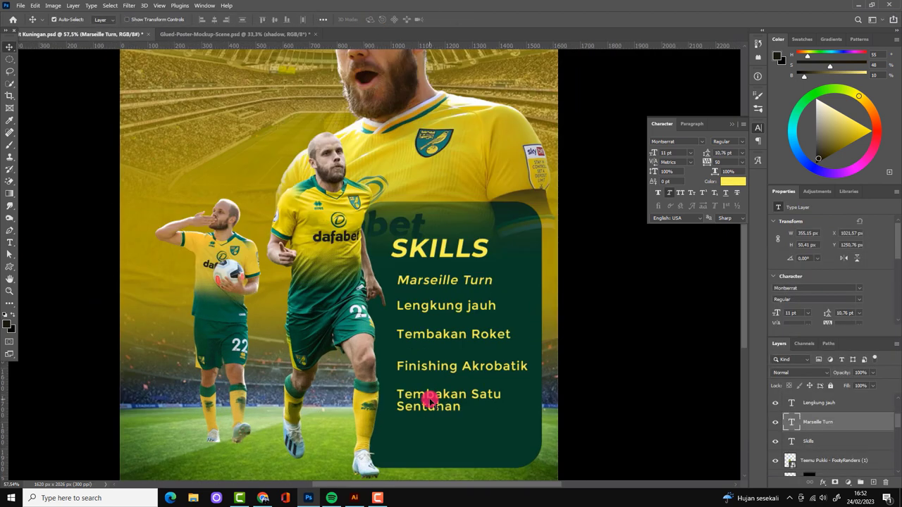
pyautogui.moveTo(396, 393); pyautogui.dragTo(508, 419)
pyautogui.click(445, 21)
pyautogui.press('v')
# Step: Select the SKILLS heading, then the large player photo layer
pyautogui.scroll(3, 487, 292)
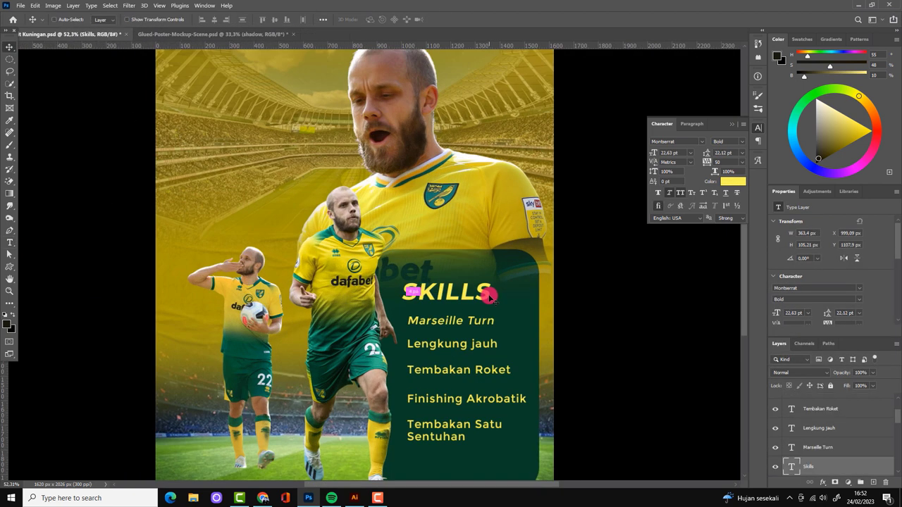
pyautogui.click(487, 292)
pyautogui.scroll(-3, 517, 449)
pyautogui.scroll(1, 516, 449)
pyautogui.scroll(2, 469, 410)
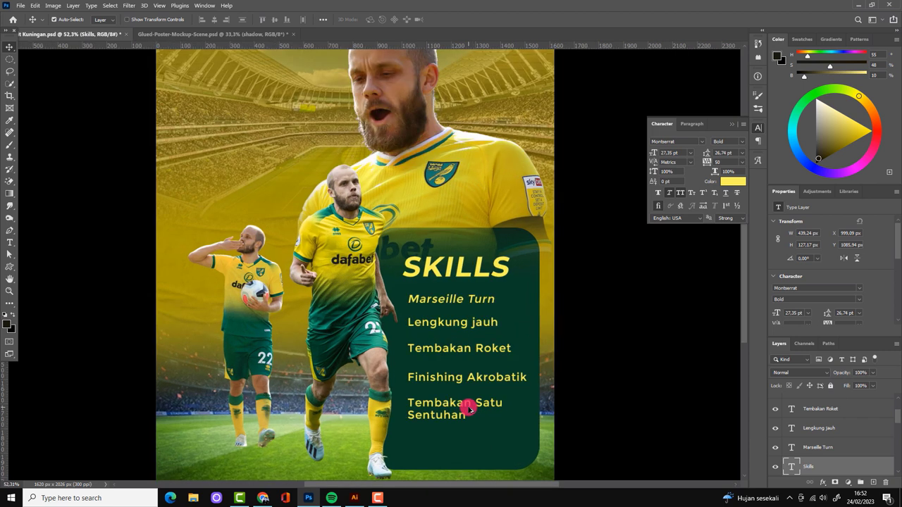
pyautogui.scroll(-1, 433, 352)
pyautogui.scroll(1, 428, 194)
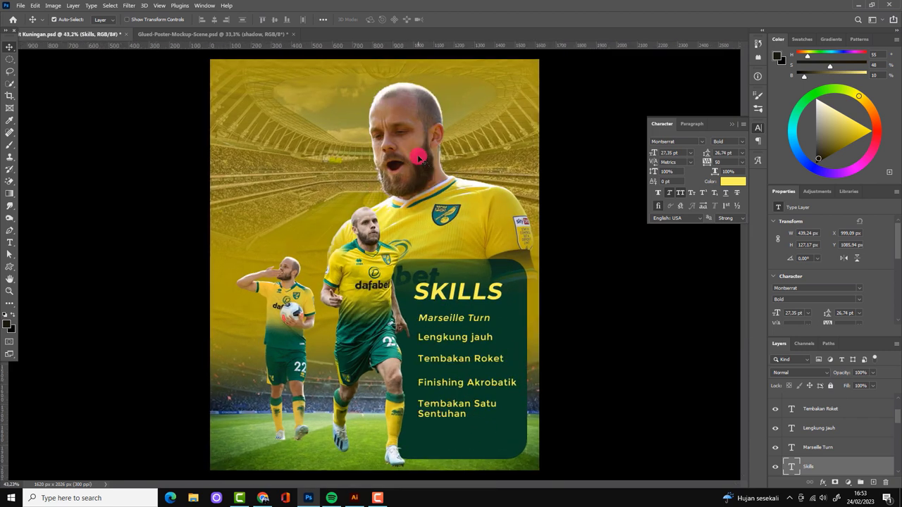
pyautogui.click(416, 153)
pyautogui.scroll(2, 417, 153)
# Step: Raise the photo's exposure, contrast and highlights with the Camera Raw Filter
pyautogui.click(129, 5)
pyautogui.click(175, 75)
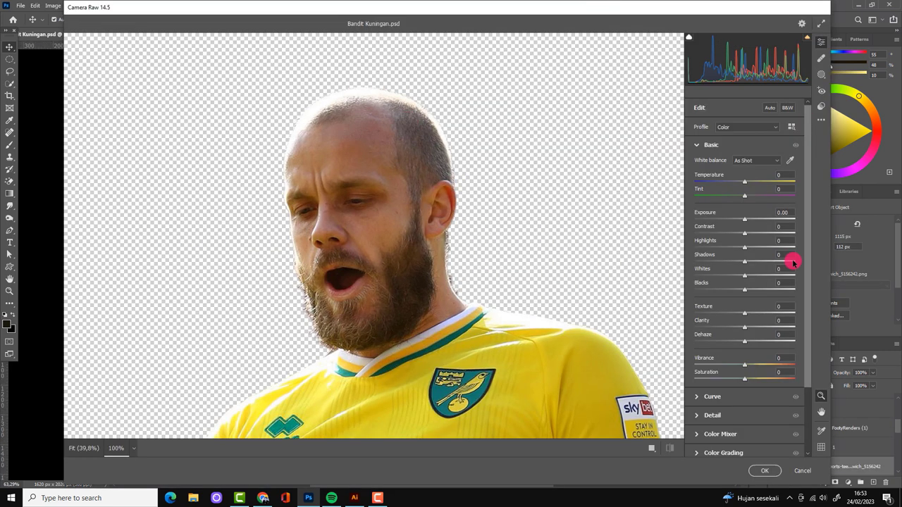
pyautogui.moveTo(744, 220)
pyautogui.mouseDown()
pyautogui.moveTo(739, 249)
pyautogui.moveTo(756, 248)
pyautogui.moveTo(738, 264)
pyautogui.mouseUp()
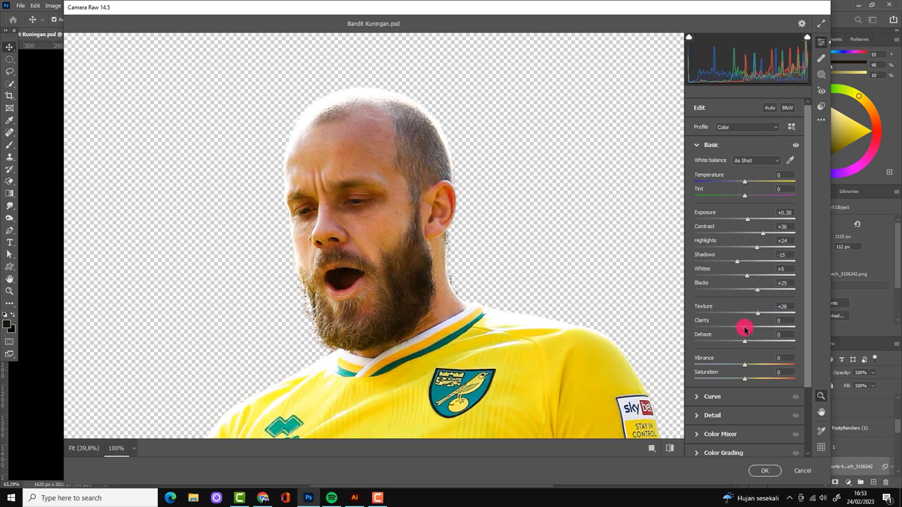
pyautogui.moveTo(745, 330); pyautogui.dragTo(767, 327)
pyautogui.scroll(-3, 745, 286)
pyautogui.click(765, 471)
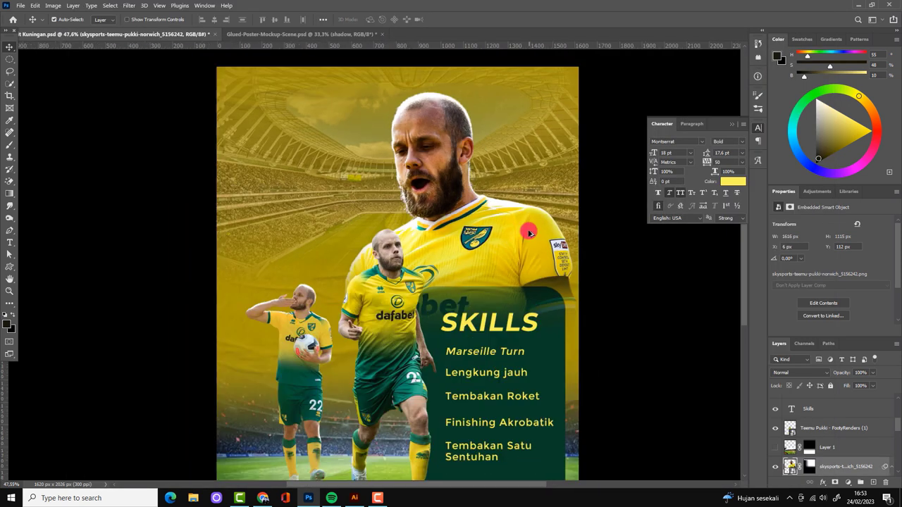
pyautogui.scroll(1, 529, 233)
# Step: Apply Shadows/Highlights with shadow tone 36 and highlights amount 6
pyautogui.click(53, 4)
pyautogui.click(177, 188)
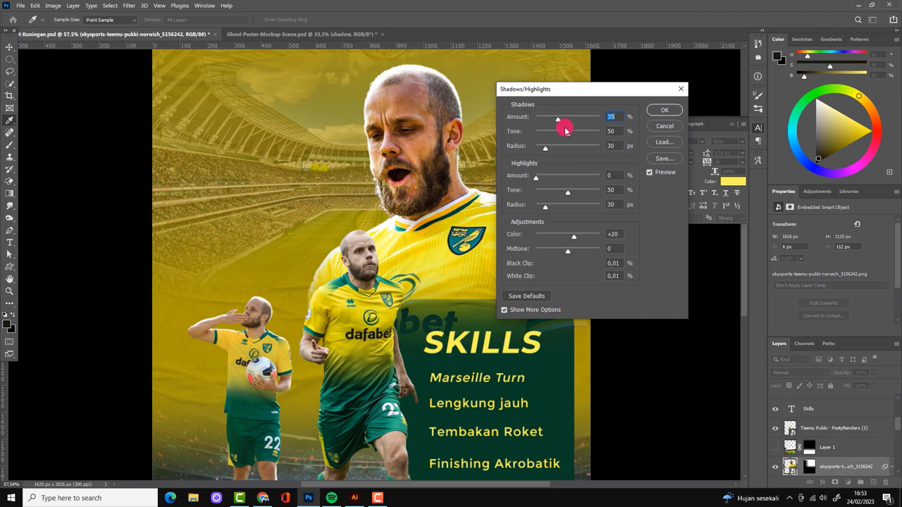
pyautogui.moveTo(567, 133); pyautogui.dragTo(559, 134)
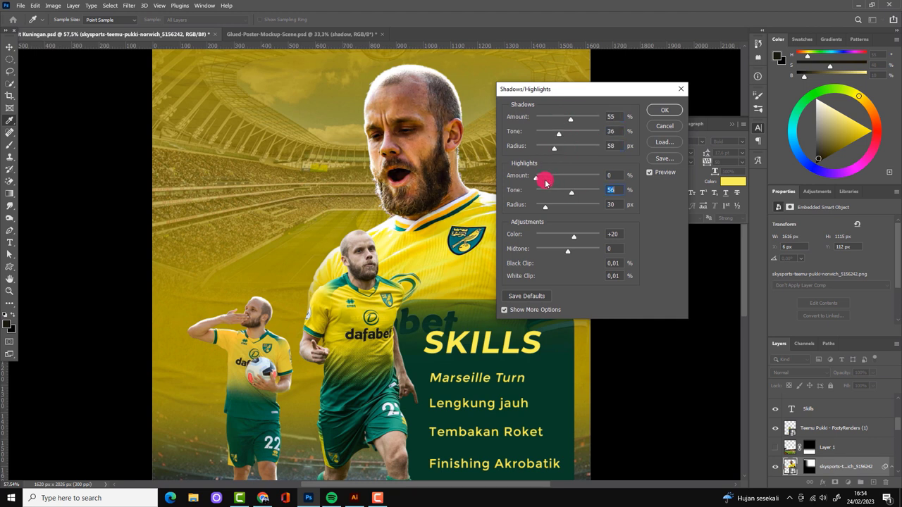
pyautogui.moveTo(545, 182); pyautogui.dragTo(550, 184)
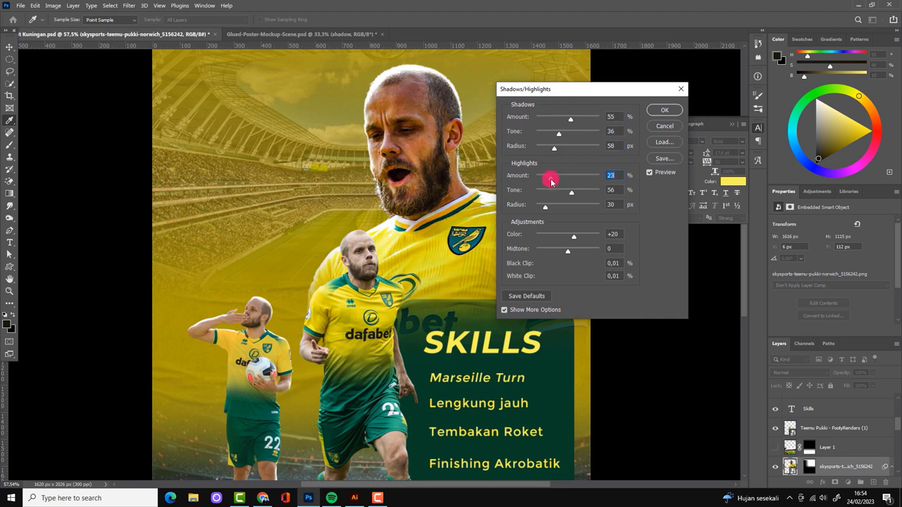
pyautogui.click(664, 110)
# Step: Add an Exposure adjustment layer and paint white on its mask over the shirt and panel area
pyautogui.click(837, 485)
pyautogui.click(856, 368)
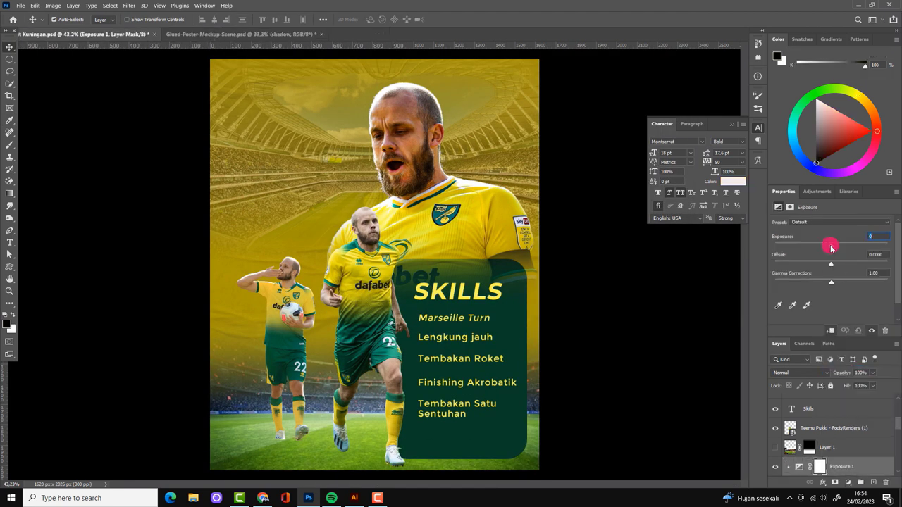
pyautogui.click(821, 467)
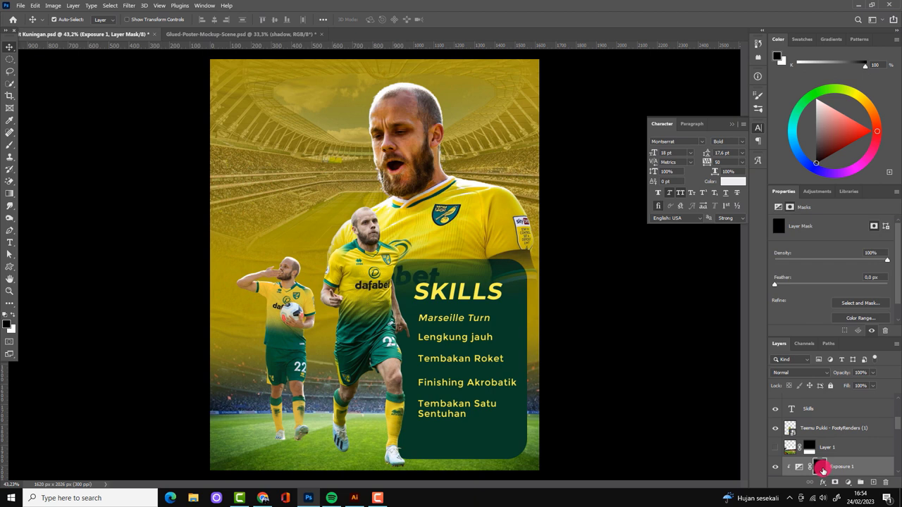
pyautogui.press('b')
pyautogui.press('x')
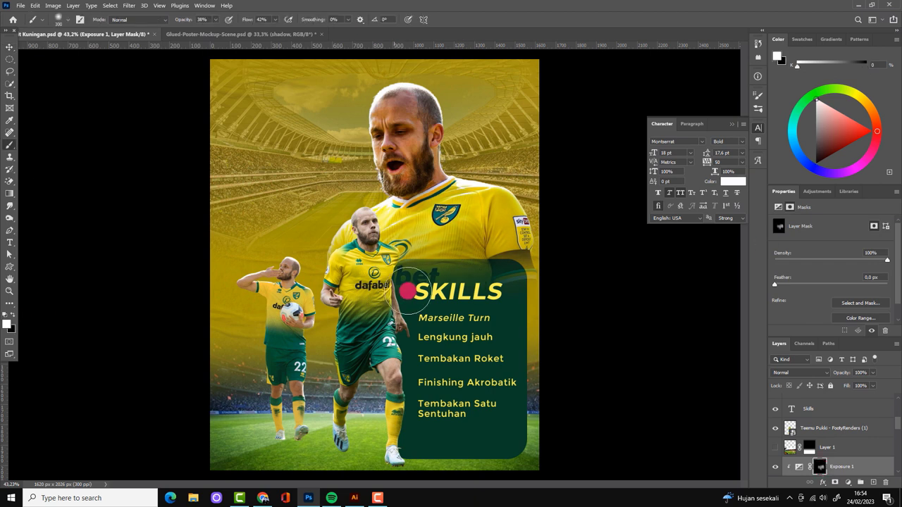
pyautogui.moveTo(407, 291); pyautogui.dragTo(426, 267)
pyautogui.moveTo(377, 113); pyautogui.dragTo(486, 302)
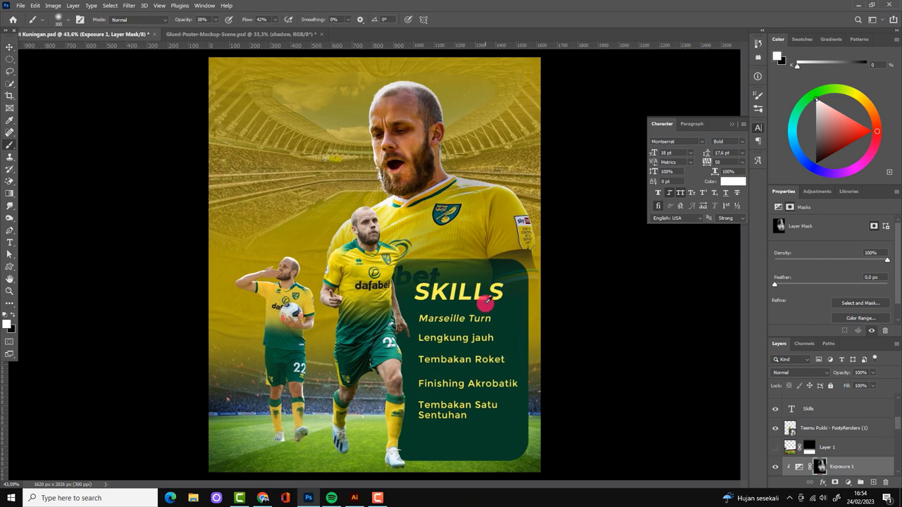
# Step: Add a second Exposure adjustment layer with an inverted black mask
pyautogui.click(845, 485)
pyautogui.click(853, 369)
pyautogui.click(820, 468)
pyautogui.hotkey('ctrl', 'i')
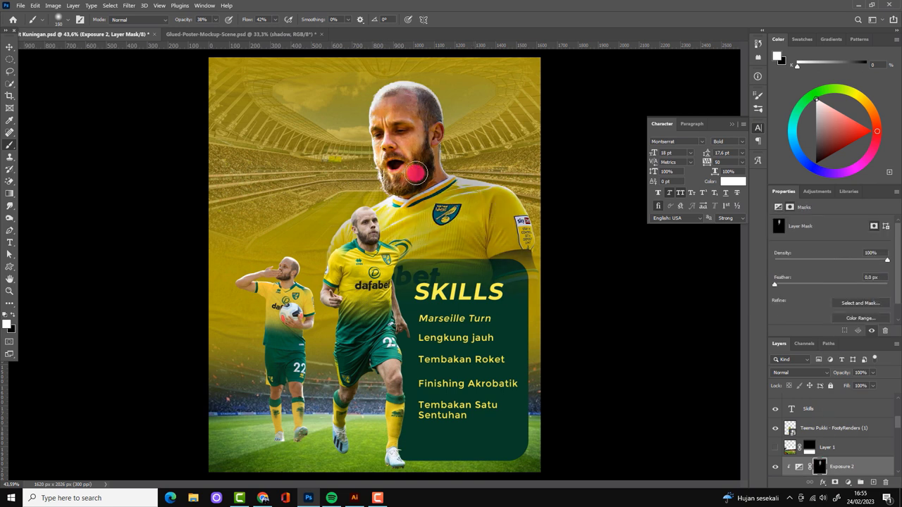
# Step: Hide the stadium texture layer, set a greenish fill colour, and show the large face photo
pyautogui.click(8, 47)
pyautogui.click(776, 468)
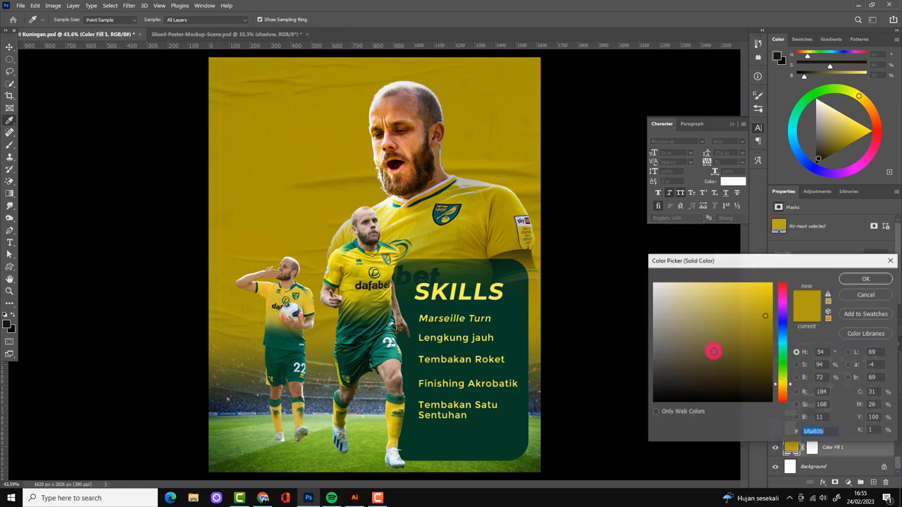
pyautogui.click(352, 303)
pyautogui.click(862, 290)
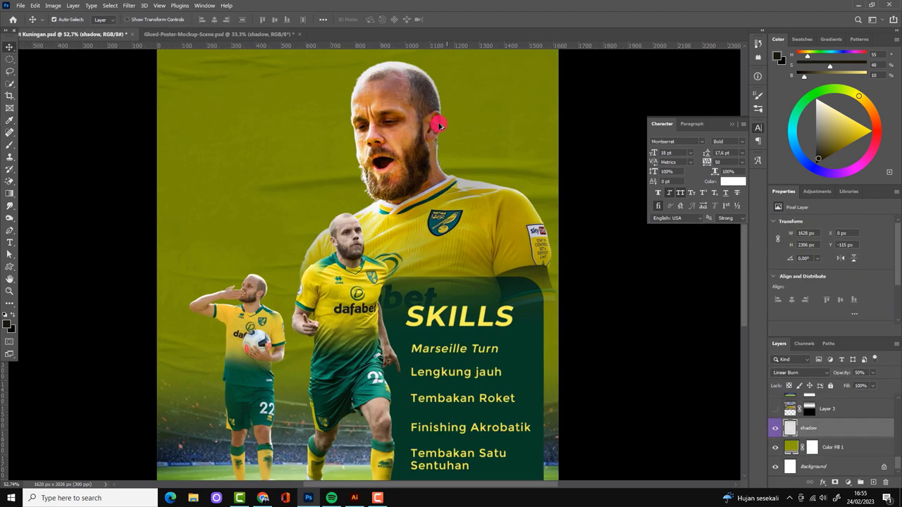
pyautogui.scroll(4, 439, 120)
pyautogui.click(776, 403)
# Step: Add a Gradient Map adjustment with yellow and dark green stops
pyautogui.click(846, 484)
pyautogui.click(850, 469)
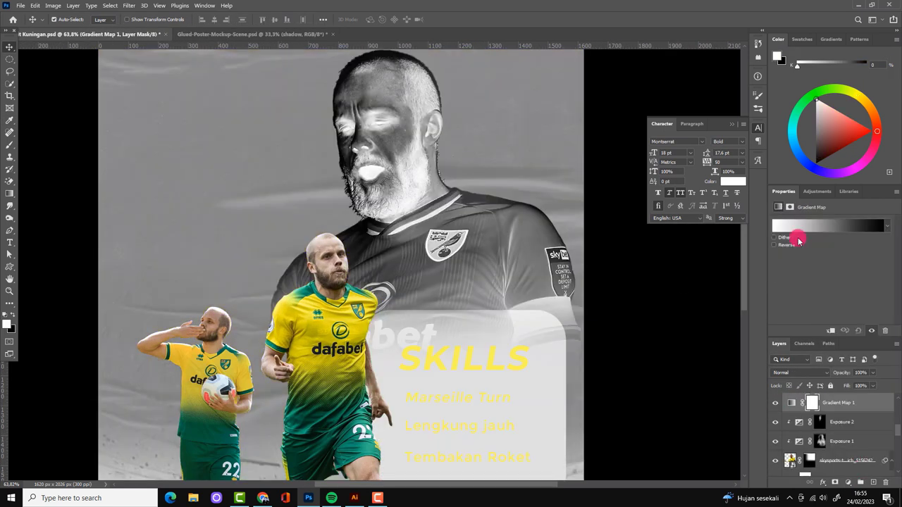
pyautogui.click(825, 225)
pyautogui.doubleClick(658, 306)
pyautogui.write('fbf203')
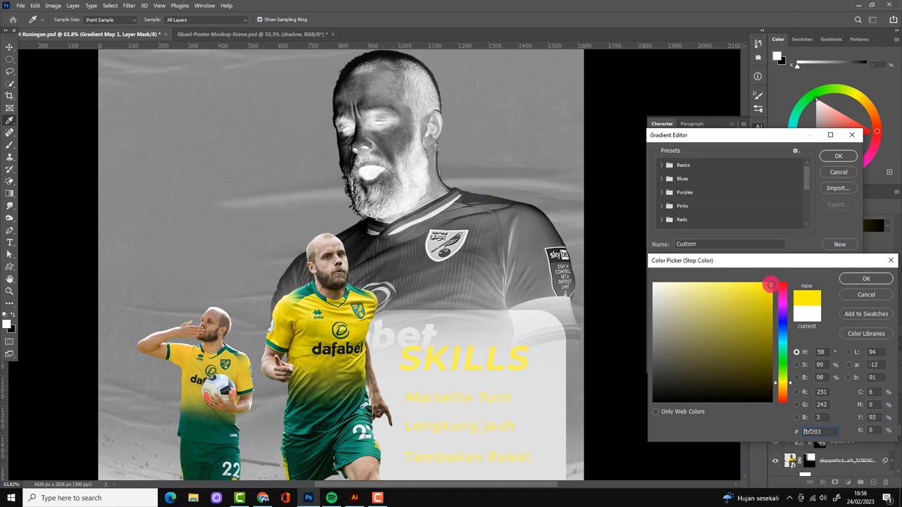
pyautogui.click(866, 279)
pyautogui.doubleClick(849, 306)
pyautogui.click(326, 424)
pyautogui.click(782, 365)
pyautogui.click(766, 362)
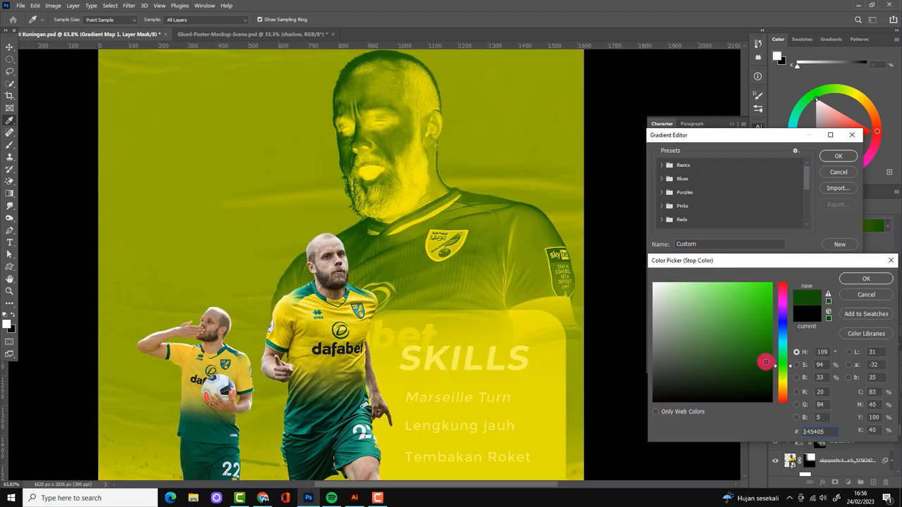
pyautogui.click(866, 278)
# Step: Try another blend mode on the gradient map, then return it to Normal
pyautogui.click(839, 156)
pyautogui.click(796, 372)
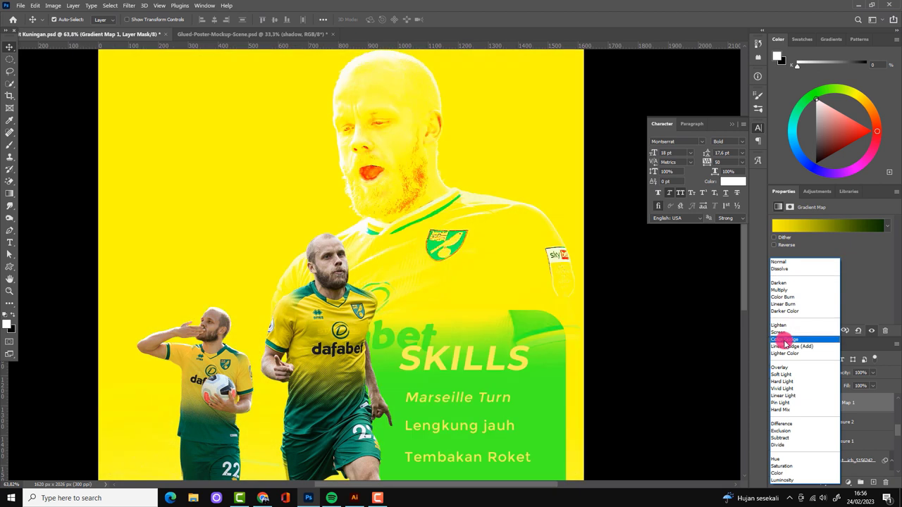
pyautogui.click(782, 343)
pyautogui.click(786, 371)
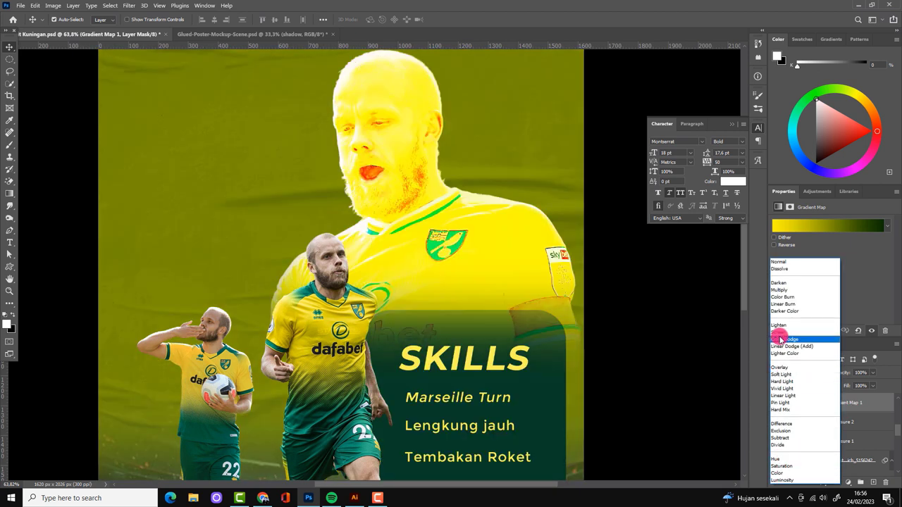
pyautogui.click(779, 261)
# Step: Rework the gradient stops to very dark green on the left and bright yellow on the right
pyautogui.click(823, 225)
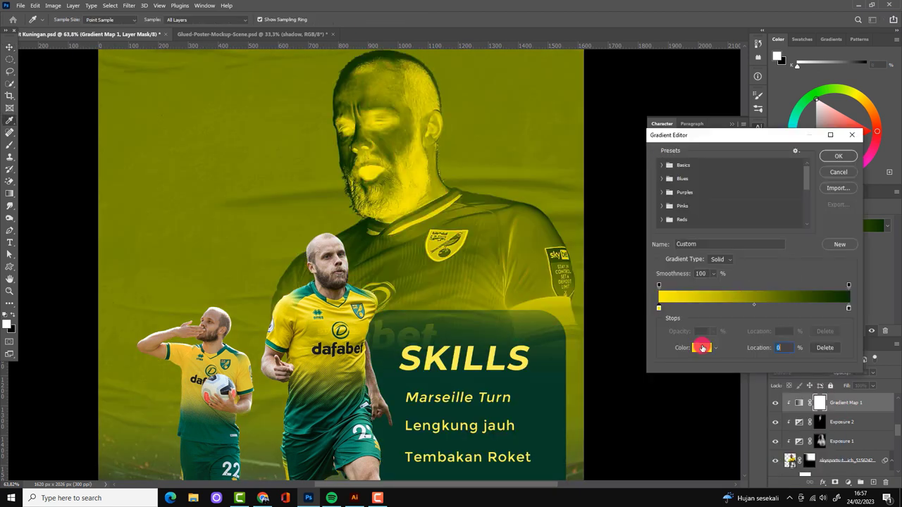
pyautogui.click(702, 348)
pyautogui.click(867, 278)
pyautogui.doubleClick(848, 308)
pyautogui.click(759, 280)
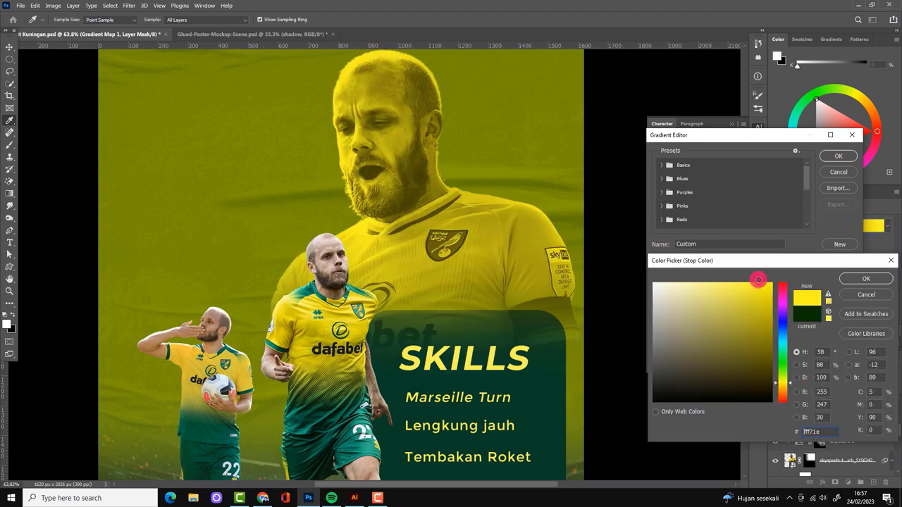
pyautogui.press('Return')
pyautogui.doubleClick(656, 310)
pyautogui.click(782, 372)
pyautogui.click(768, 401)
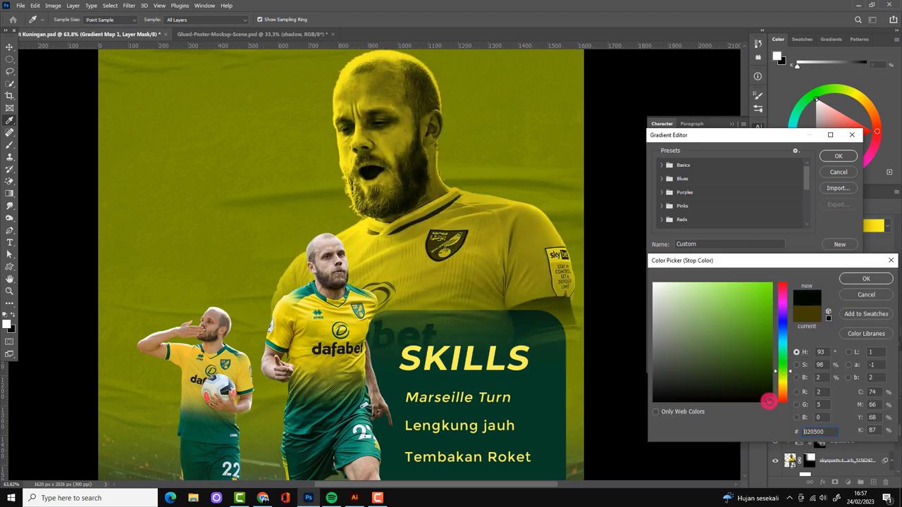
pyautogui.click(867, 279)
pyautogui.click(838, 156)
# Step: Set the gradient map to Soft Light and select its mask for brush painting
pyautogui.click(798, 371)
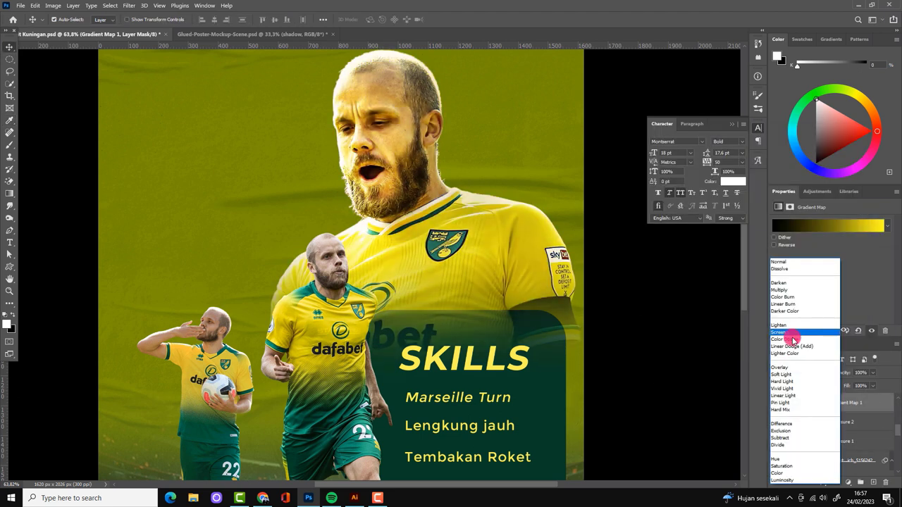
pyautogui.click(781, 374)
pyautogui.click(819, 402)
pyautogui.click(10, 154)
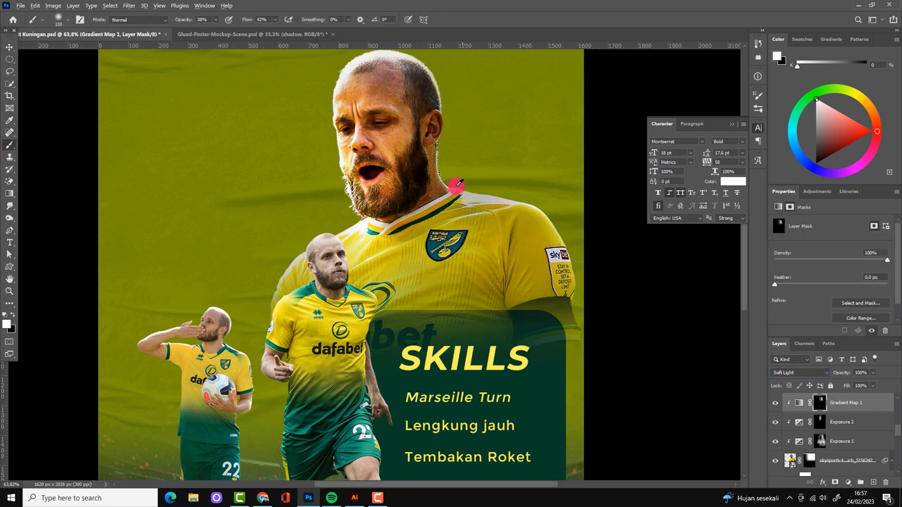
pyautogui.scroll(-3, 458, 185)
pyautogui.click(854, 475)
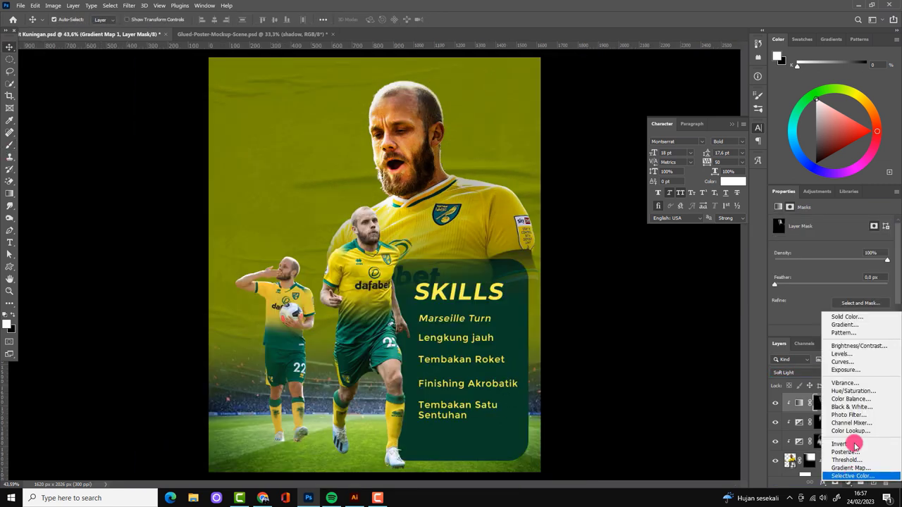
# Step: Add a Black & White adjustment layer in Color blend mode at reduced opacity
pyautogui.click(851, 407)
pyautogui.click(814, 374)
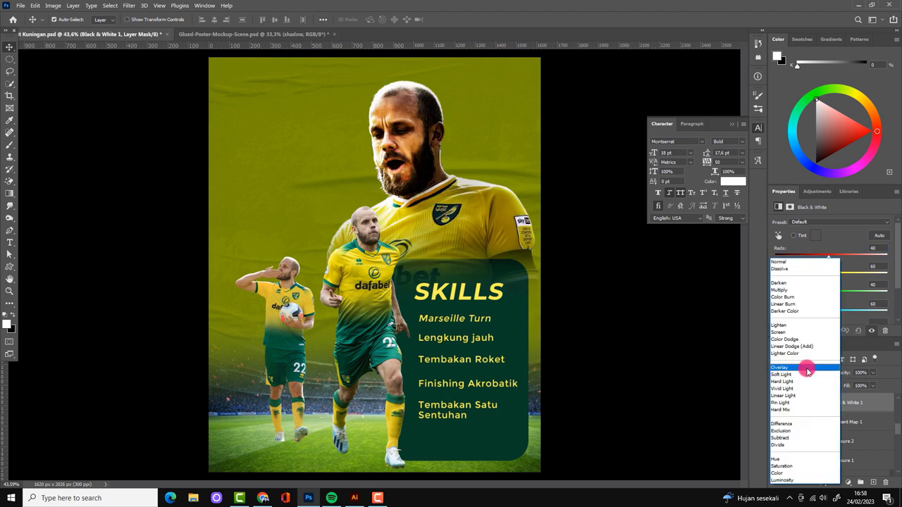
pyautogui.click(781, 472)
pyautogui.moveTo(873, 372); pyautogui.dragTo(847, 388)
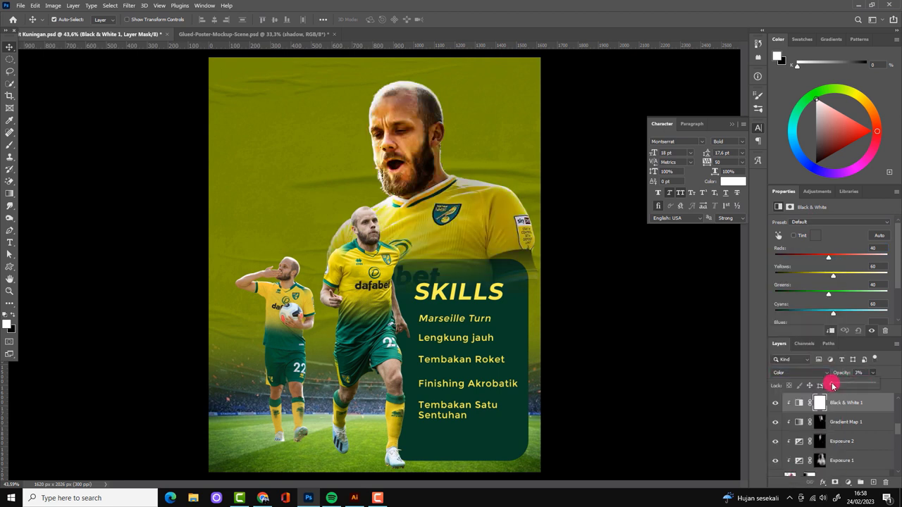
pyautogui.click(459, 329)
pyautogui.scroll(-5, 832, 437)
# Step: Show the stadium layer and add a Gradient Map above it with a green stop
pyautogui.click(775, 409)
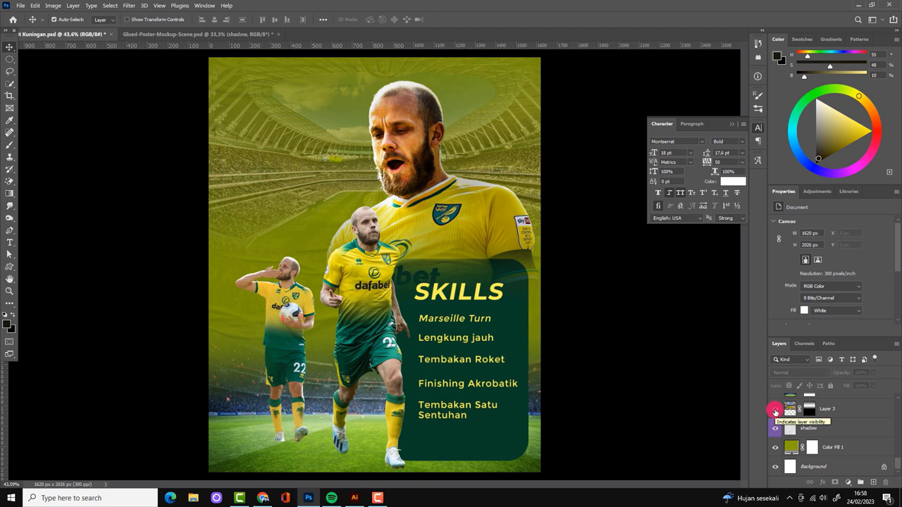
pyautogui.click(826, 408)
pyautogui.click(853, 471)
pyautogui.doubleClick(664, 310)
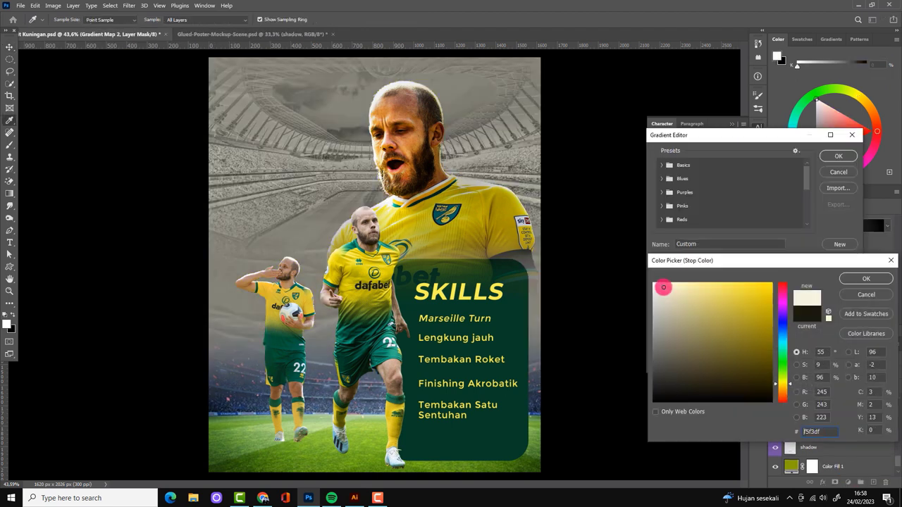
pyautogui.click(762, 327)
pyautogui.click(782, 372)
pyautogui.press('Return')
# Step: Set the other stop to yellow, then deepen the dark stop to #0f1d00
pyautogui.click(704, 346)
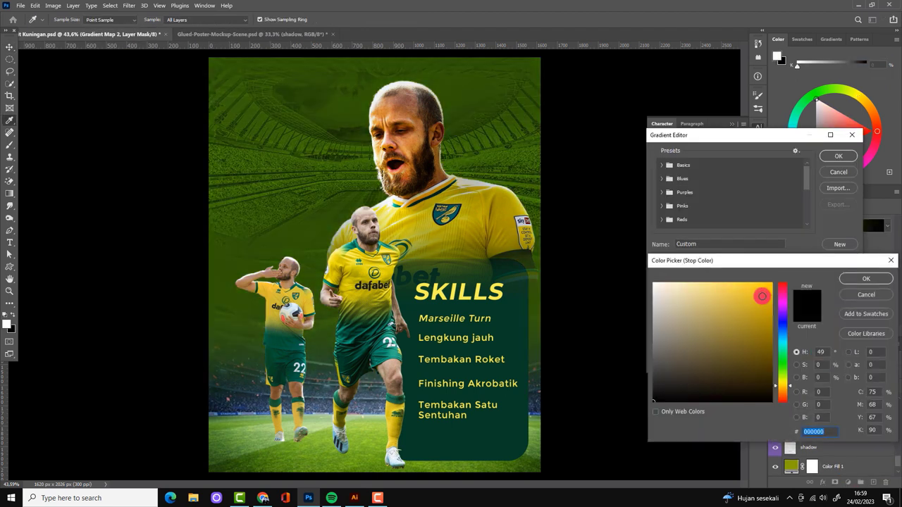
pyautogui.click(768, 294)
pyautogui.press('Return')
pyautogui.click(697, 350)
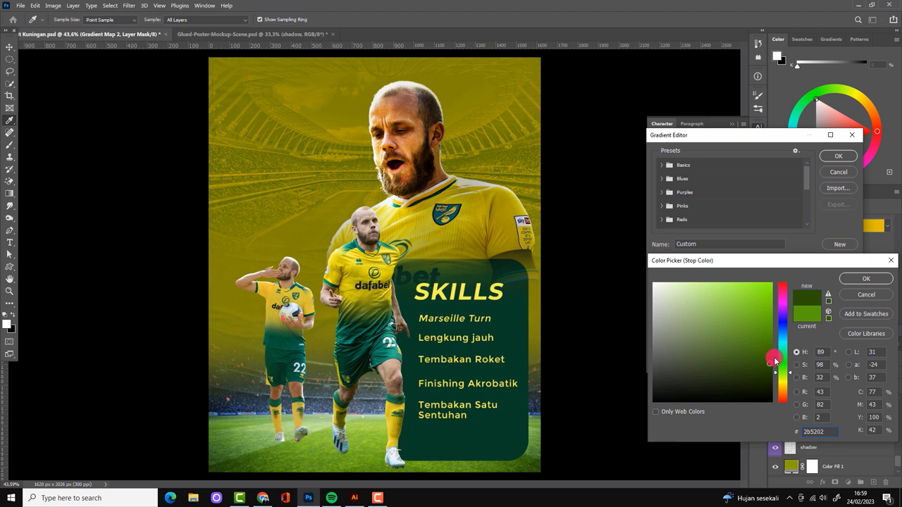
pyautogui.moveTo(778, 362)
pyautogui.mouseDown()
pyautogui.moveTo(774, 383)
pyautogui.moveTo(771, 363)
pyautogui.mouseUp()
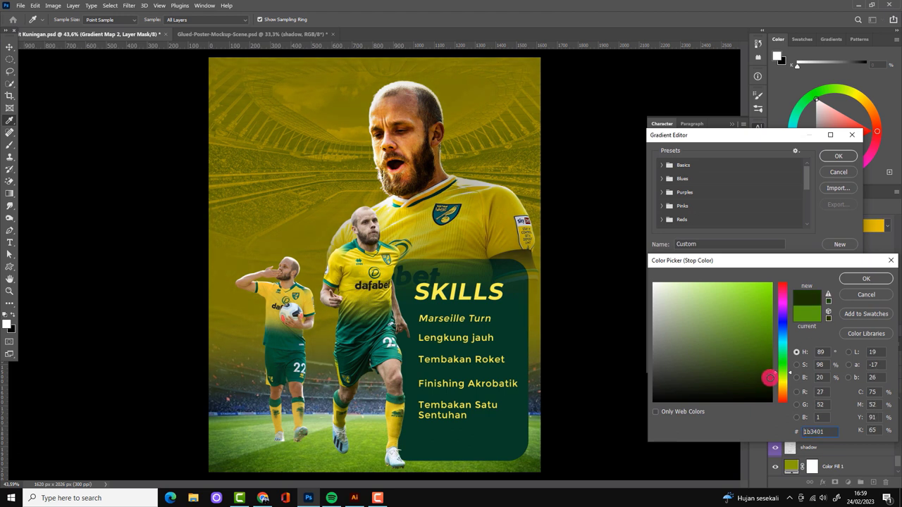
pyautogui.moveTo(770, 291)
pyautogui.mouseDown()
pyautogui.moveTo(762, 378)
pyautogui.moveTo(771, 384)
pyautogui.mouseUp()
pyautogui.click(867, 279)
pyautogui.doubleClick(660, 310)
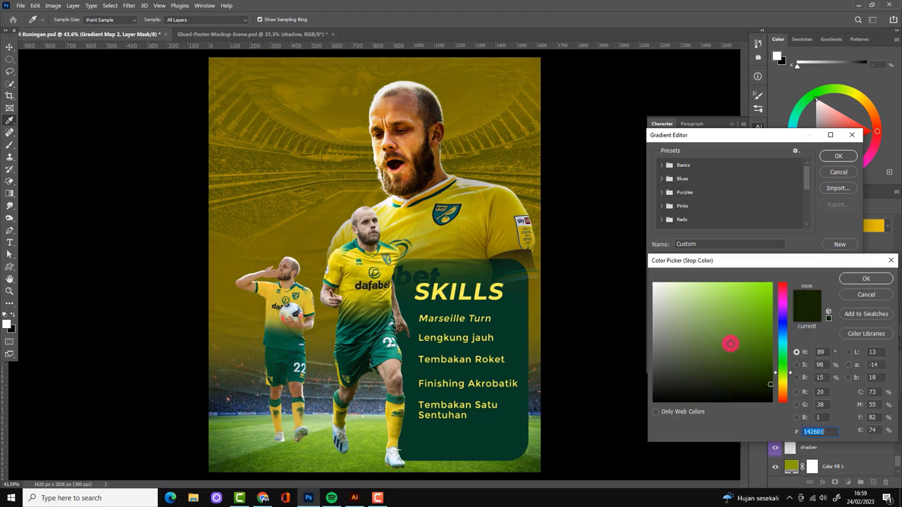
pyautogui.click(885, 281)
# Step: Make the light stop a saturated yellow #ffea04 and apply the stadium gradient map
pyautogui.click(701, 346)
pyautogui.click(701, 290)
pyautogui.click(771, 286)
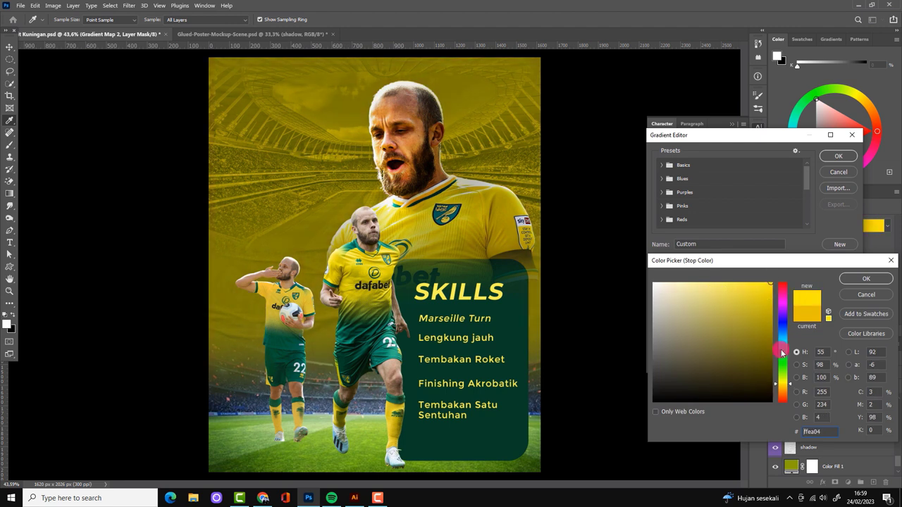
pyautogui.click(866, 279)
pyautogui.click(838, 156)
# Step: Set the stadium layer to Multiply and show the Norwich crest layer
pyautogui.click(828, 428)
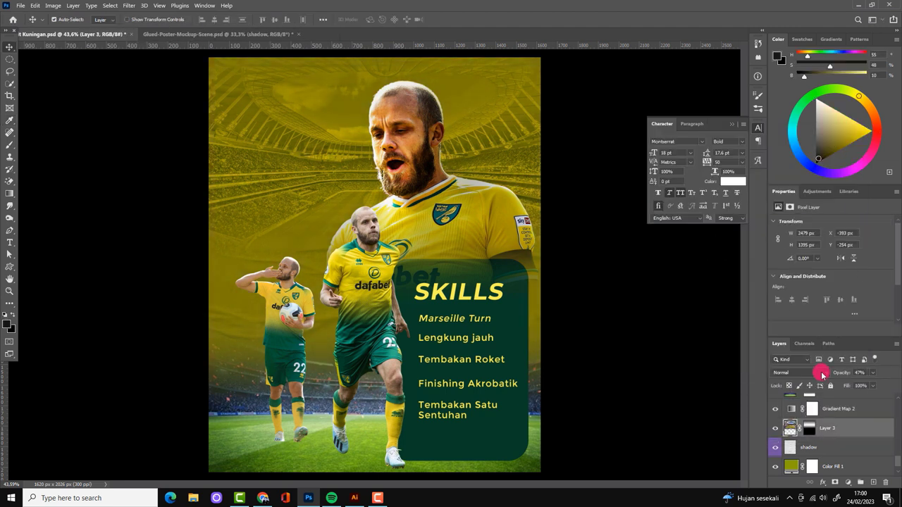
pyautogui.click(801, 373)
pyautogui.click(777, 289)
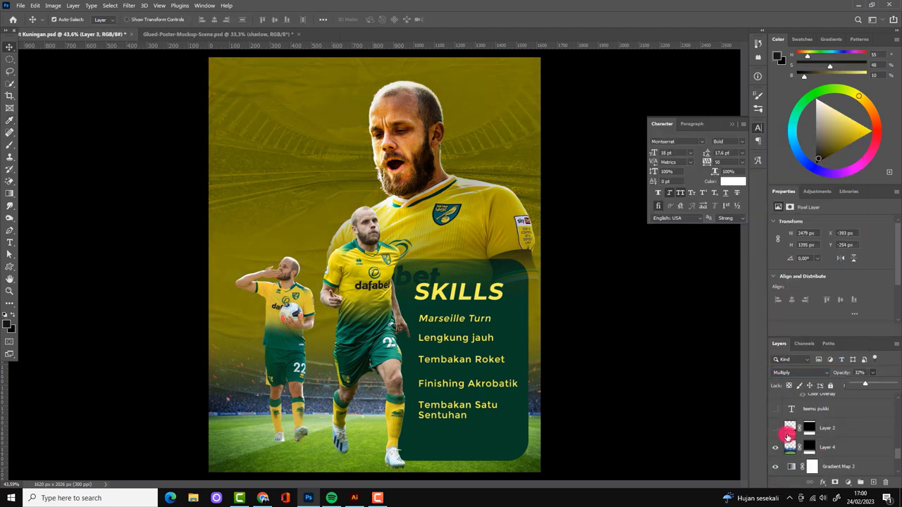
pyautogui.scroll(3, 778, 428)
pyautogui.click(776, 428)
pyautogui.click(295, 181)
pyautogui.scroll(-1, 321, 219)
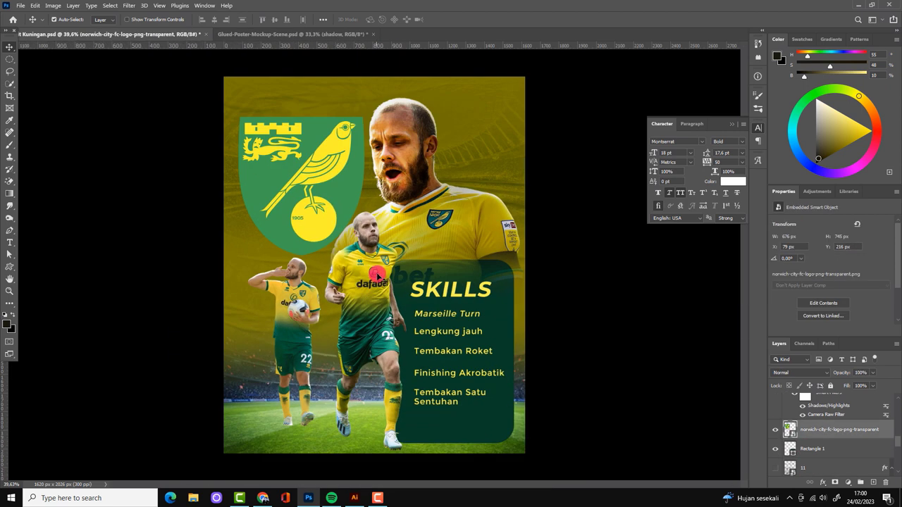
# Step: Apply a Camera Raw Filter to the player render: Contrast +35, Shadows +38, Whites -17
pyautogui.scroll(3, 376, 274)
pyautogui.hotkey('ctrl', 'shift', 'a')
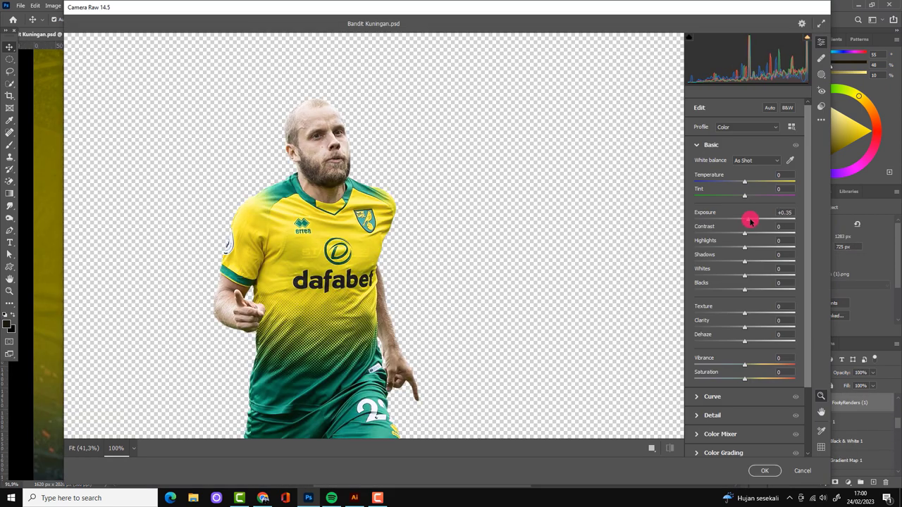
pyautogui.moveTo(745, 262); pyautogui.dragTo(763, 262)
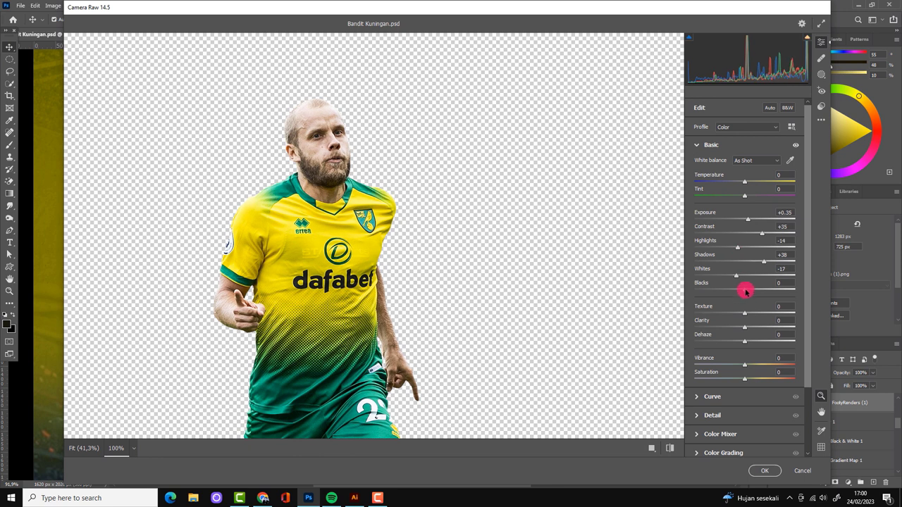
pyautogui.press('Return')
pyautogui.scroll(-3, 447, 155)
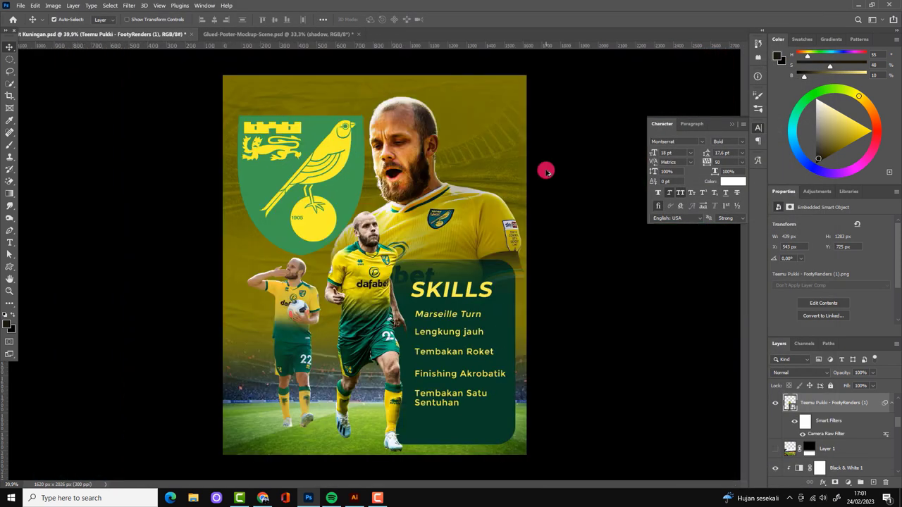
pyautogui.scroll(3, 543, 167)
pyautogui.scroll(-2, 547, 167)
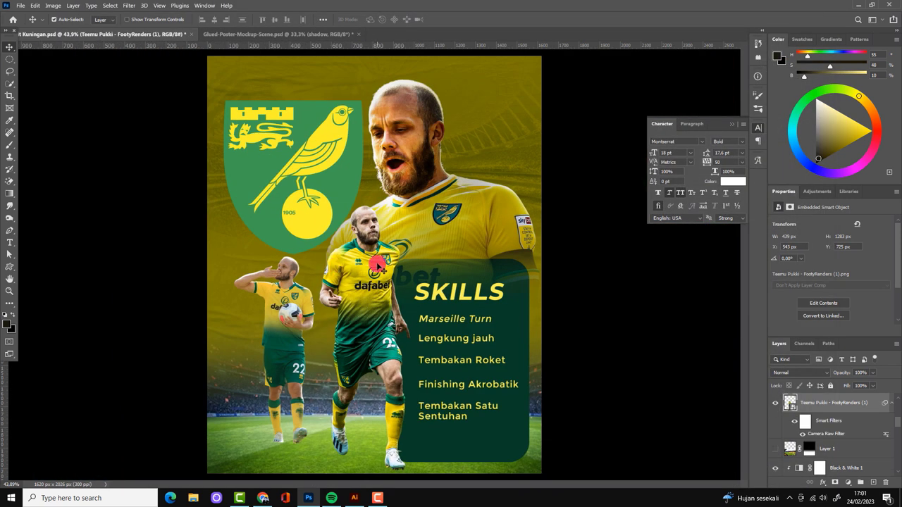
# Step: Duplicate the render and black it out with Hue/Saturation Lightness -100
pyautogui.hotkey('ctrl', 'j')
pyautogui.hotkey('ctrl', 'u')
pyautogui.moveTo(423, 213); pyautogui.dragTo(374, 214)
pyautogui.click(528, 115)
pyautogui.hotkey('ctrl', 't')
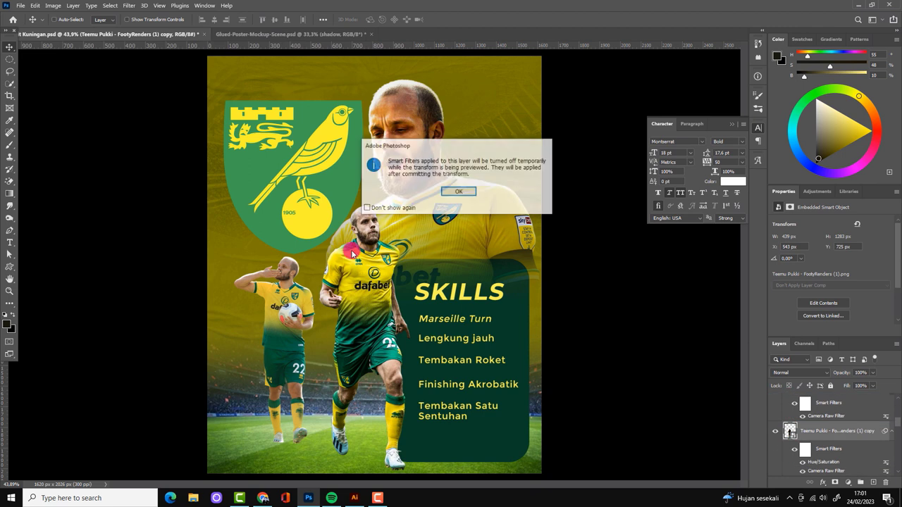
pyautogui.press('Return')
# Step: After a failed rotation, rasterize the black copy layer and make it visible
pyautogui.moveTo(187, 307)
pyautogui.mouseDown()
pyautogui.moveTo(350, 485)
pyautogui.moveTo(216, 425)
pyautogui.mouseUp()
pyautogui.press('Return')
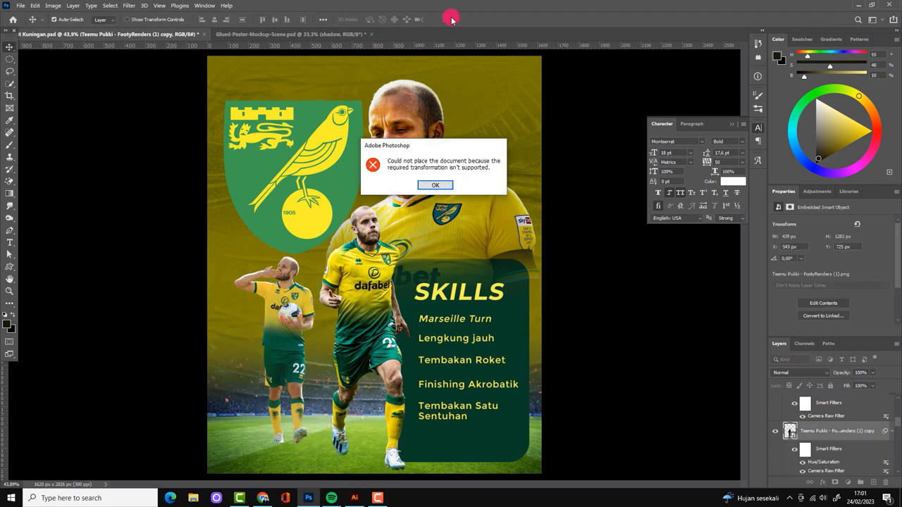
pyautogui.press('Return')
pyautogui.rightClick(829, 435)
pyautogui.click(788, 437)
pyautogui.scroll(-1, 822, 439)
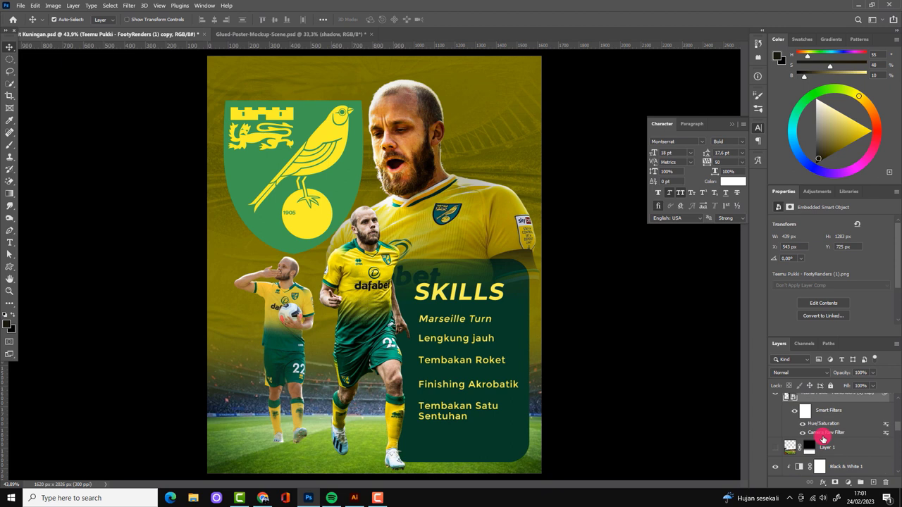
pyautogui.rightClick(835, 437)
pyautogui.click(806, 202)
pyautogui.click(774, 431)
# Step: Transform the silhouette flat under the player's feet and set its opacity to 60%
pyautogui.hotkey('ctrl', 't')
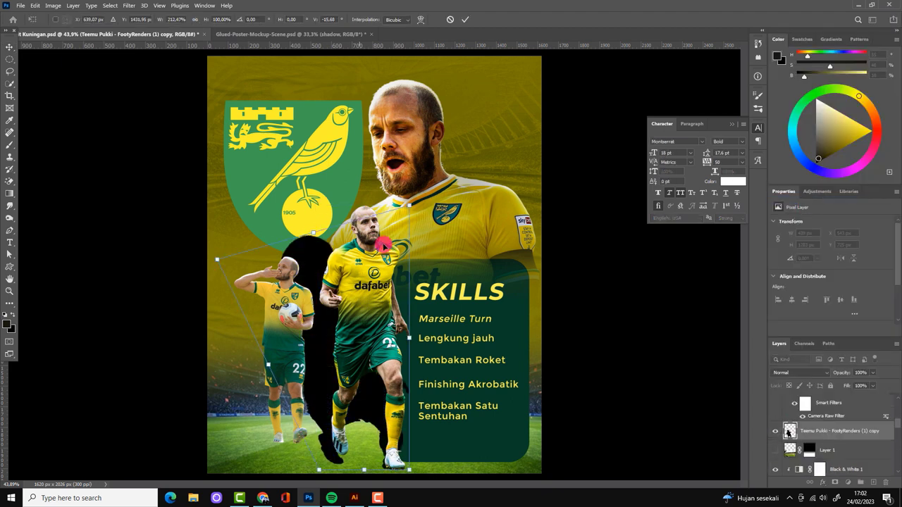
pyautogui.moveTo(303, 465)
pyautogui.mouseDown()
pyautogui.moveTo(333, 458)
pyautogui.moveTo(226, 427)
pyautogui.mouseUp()
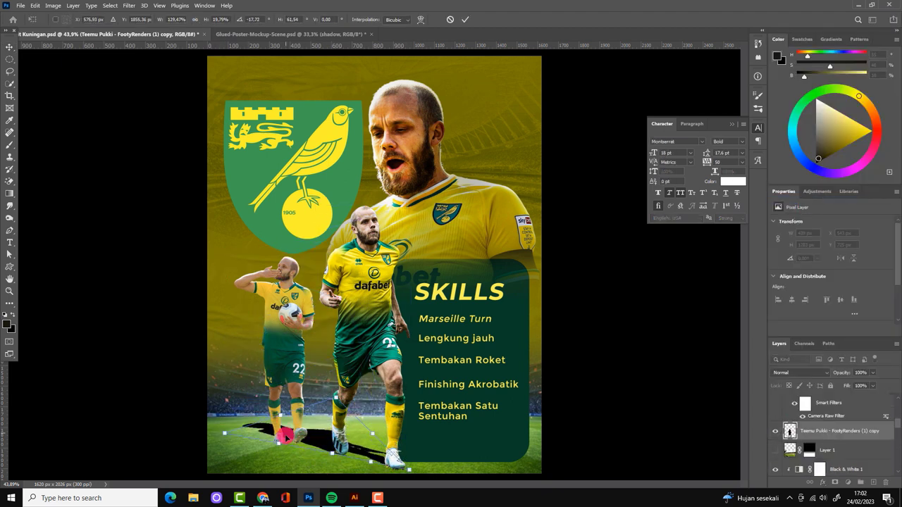
pyautogui.moveTo(285, 437); pyautogui.dragTo(404, 467)
pyautogui.click(466, 19)
pyautogui.press('6')
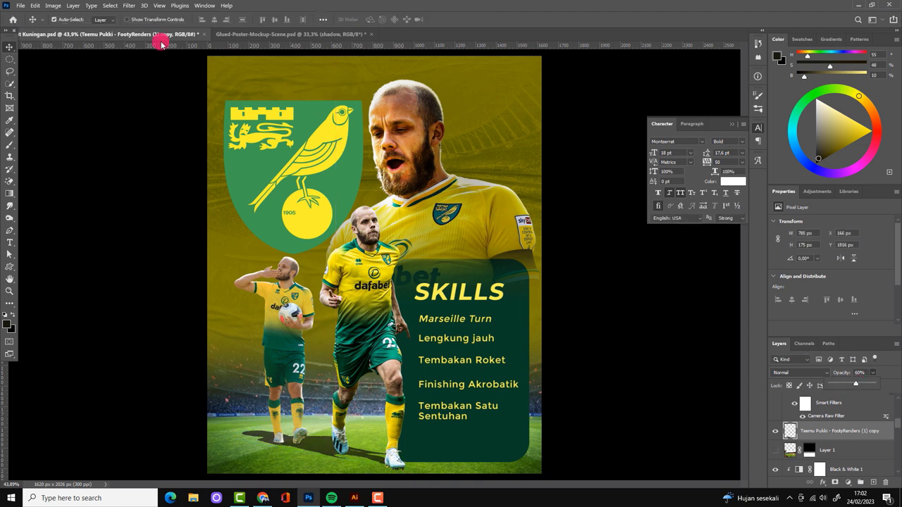
# Step: Soften the shadow with Gaussian Blur and fade it to 29% opacity
pyautogui.click(129, 5)
pyautogui.click(289, 151)
pyautogui.moveTo(676, 274); pyautogui.dragTo(665, 270)
pyautogui.click(761, 147)
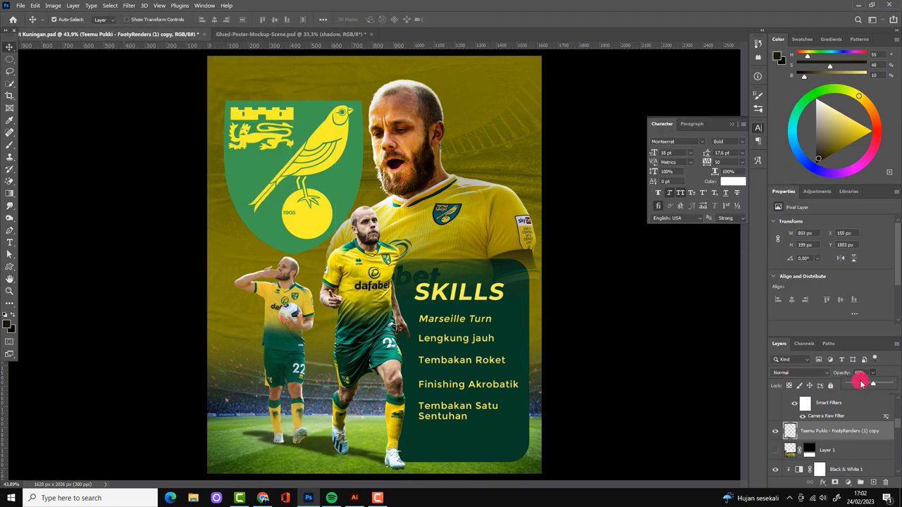
pyautogui.moveTo(862, 383); pyautogui.dragTo(851, 384)
pyautogui.scroll(2, 504, 235)
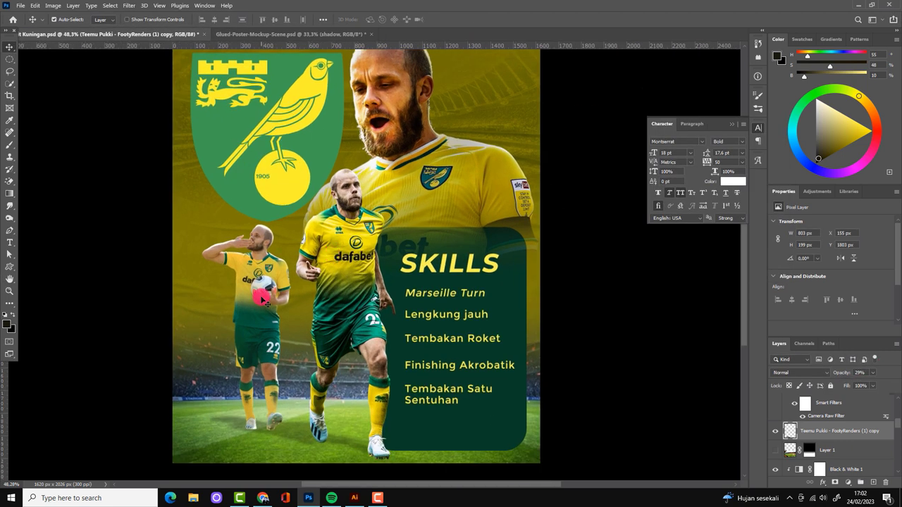
pyautogui.scroll(-2, 262, 300)
# Step: Move the Norwich crest right and down into place
pyautogui.moveTo(258, 132)
pyautogui.mouseDown()
pyautogui.moveTo(320, 160)
pyautogui.moveTo(282, 158)
pyautogui.mouseUp()
pyautogui.hotkey('ctrl', 't')
pyautogui.moveTo(332, 212); pyautogui.dragTo(433, 311)
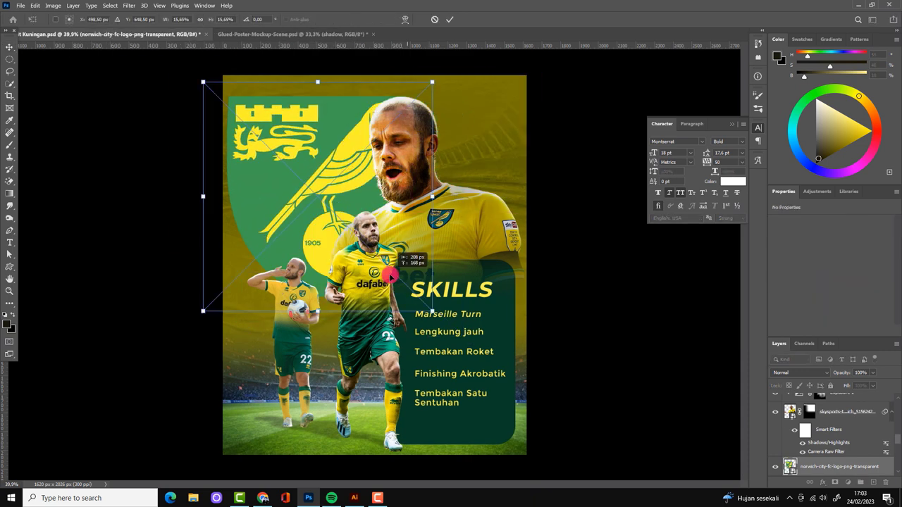
# Step: Enlarge the Norwich crest to 973 × 1073 px with Free Transform
pyautogui.moveTo(390, 275); pyautogui.dragTo(371, 109)
pyautogui.press('Return')
pyautogui.scroll(-3, 424, 198)
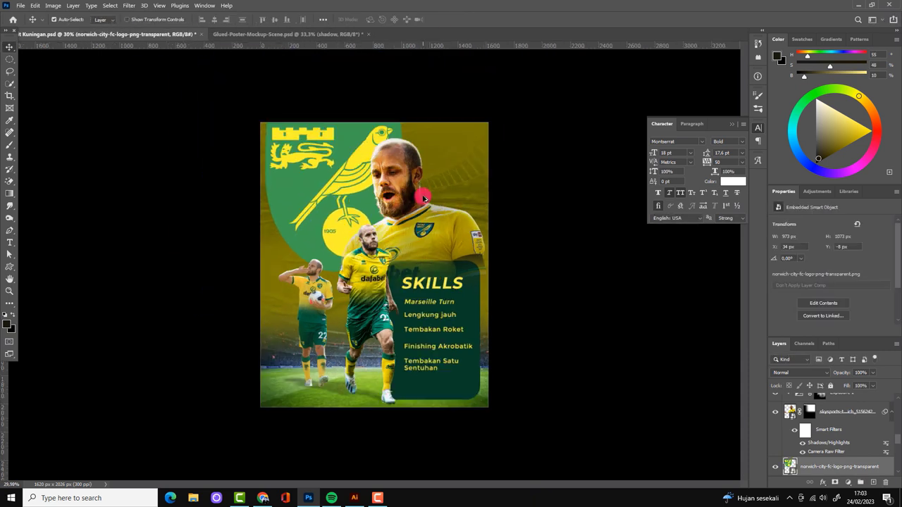
pyautogui.scroll(3, 423, 199)
# Step: Split the crest's Underlying Layer Blend If slider so the dark background shows through
pyautogui.doubleClick(867, 471)
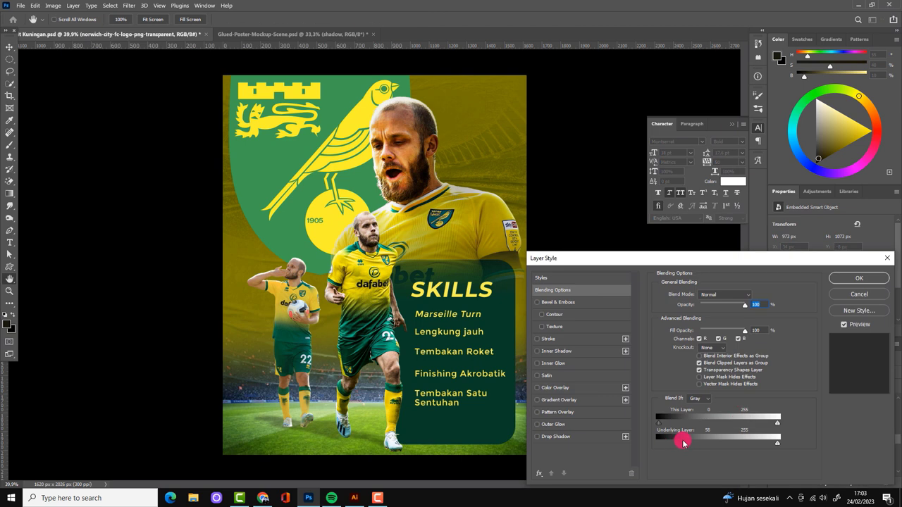
pyautogui.press('Return')
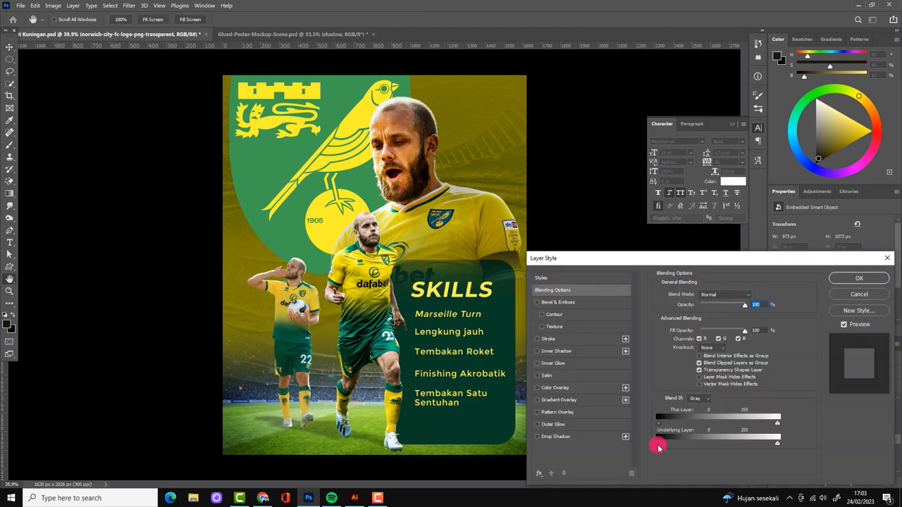
pyautogui.moveTo(659, 443); pyautogui.dragTo(756, 447)
pyautogui.click(860, 278)
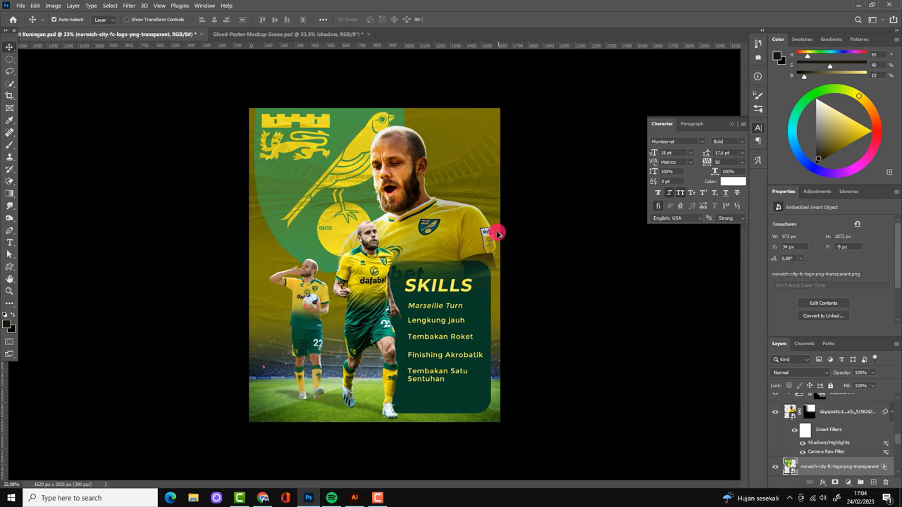
# Step: Add a new empty layer and switch to the Brush tool
pyautogui.click(872, 482)
pyautogui.press('b')
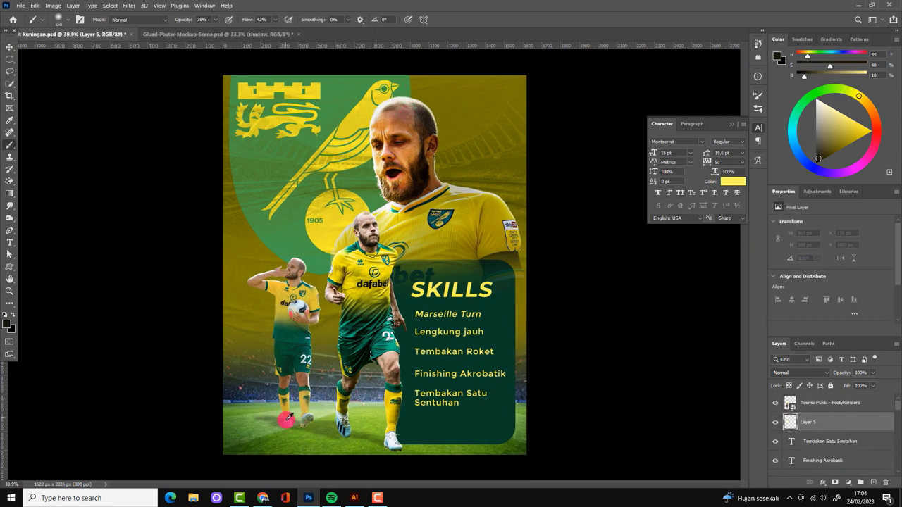
pyautogui.scroll(3, 266, 450)
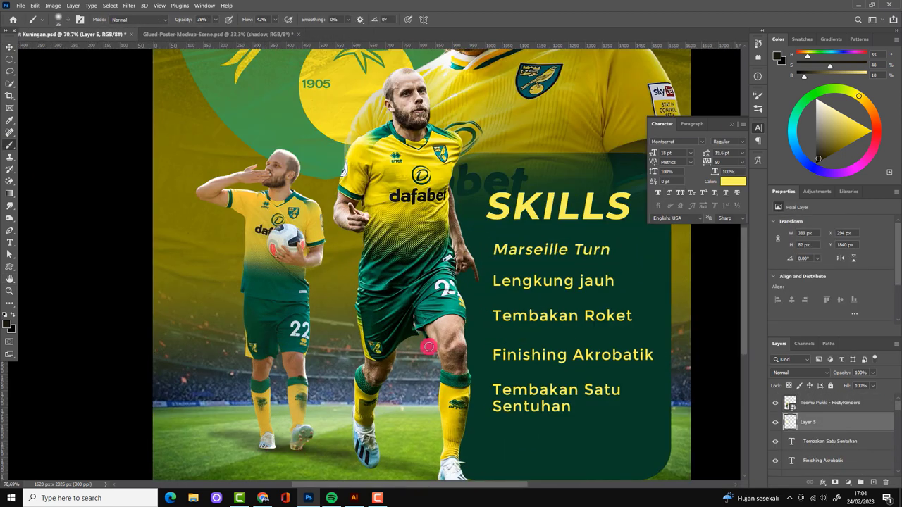
pyautogui.scroll(-2, 373, 339)
pyautogui.scroll(-1, 352, 322)
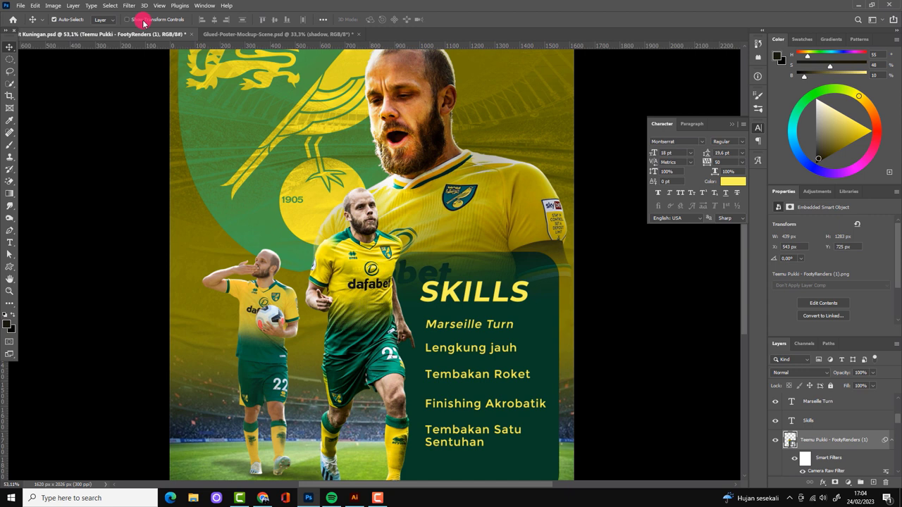
# Step: Apply Shadows/Highlights to the player with shadows amount 14 and highlights amount 25
pyautogui.click(53, 5)
pyautogui.click(177, 188)
pyautogui.moveTo(546, 121); pyautogui.dragTo(544, 120)
pyautogui.moveTo(568, 133); pyautogui.dragTo(573, 135)
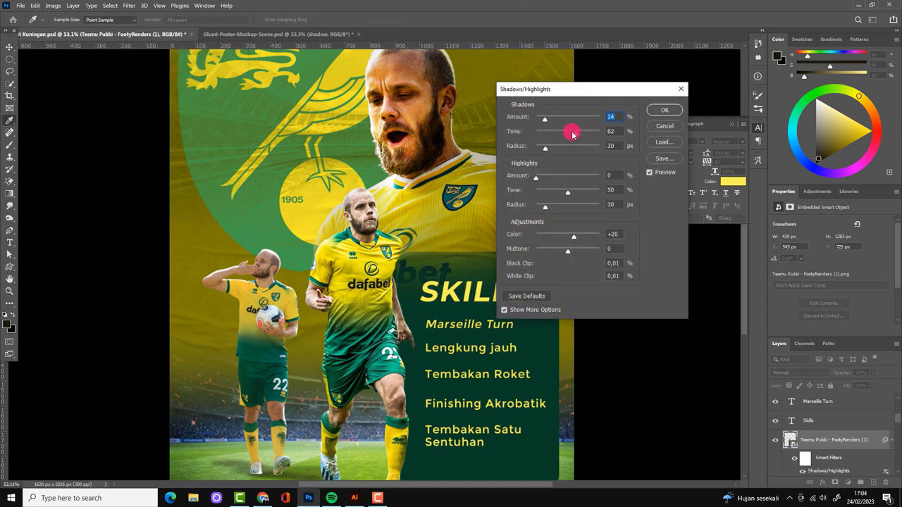
pyautogui.moveTo(536, 177); pyautogui.dragTo(576, 193)
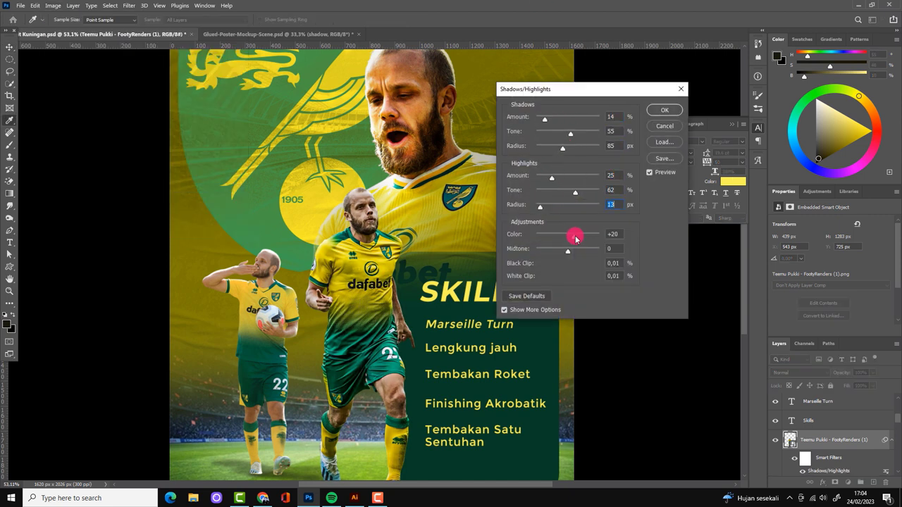
pyautogui.click(665, 110)
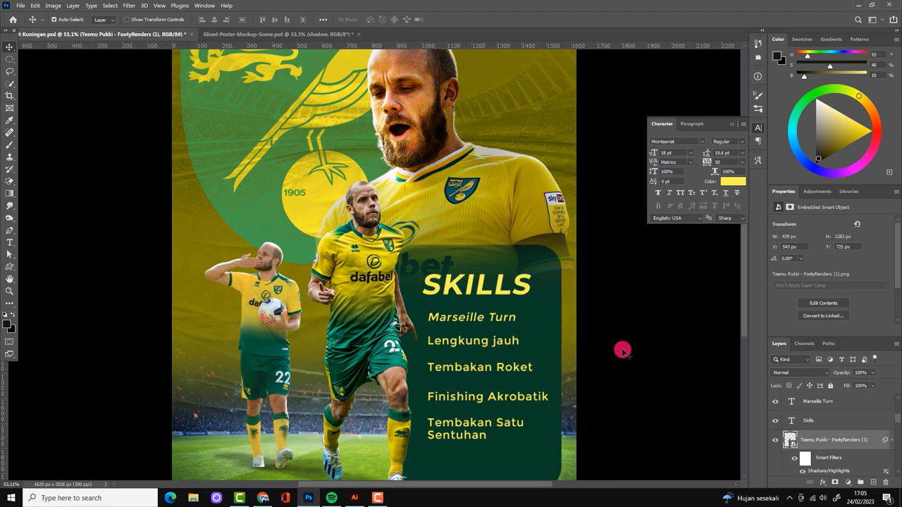
pyautogui.click(846, 483)
# Step: Add Exposure 3 with an inverted mask and paint its boost onto the central player
pyautogui.click(842, 371)
pyautogui.moveTo(816, 246); pyautogui.dragTo(803, 246)
pyautogui.hotkey('ctrl', 'i')
pyautogui.click(9, 148)
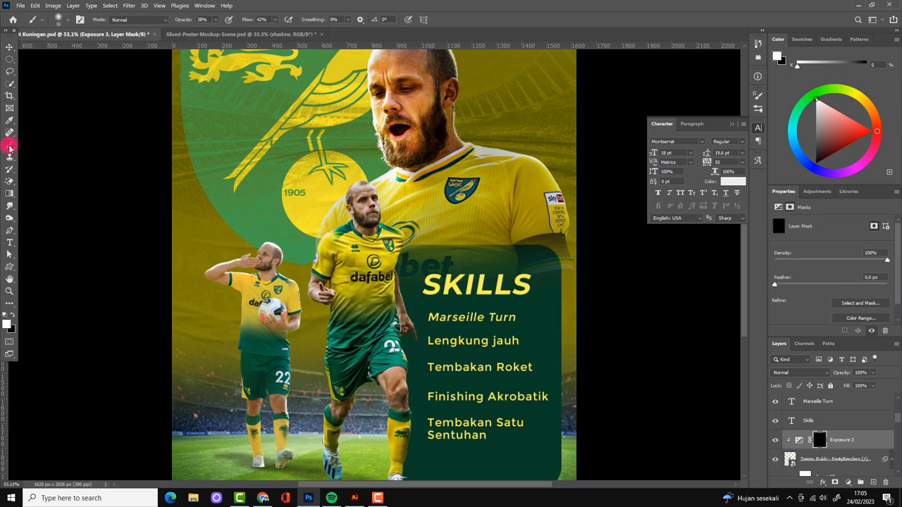
pyautogui.press(']')
pyautogui.moveTo(344, 350); pyautogui.dragTo(397, 265)
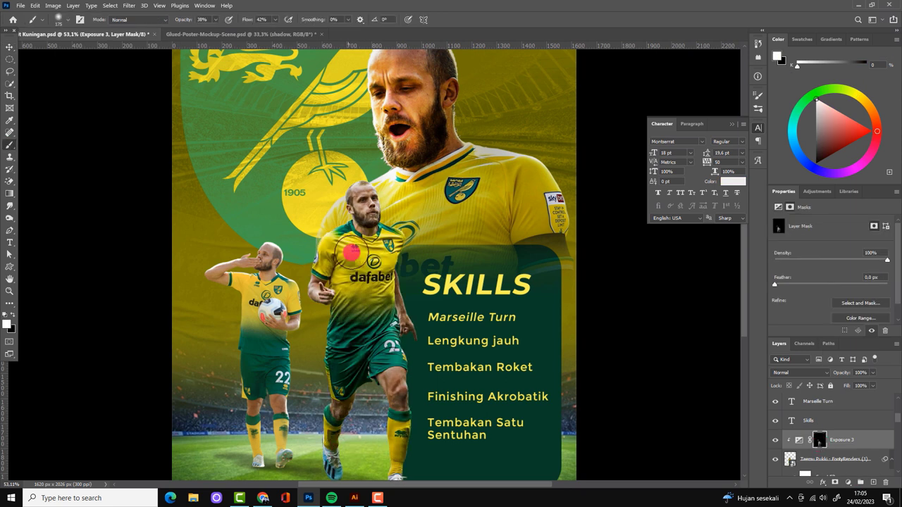
pyautogui.scroll(-2, 532, 318)
pyautogui.scroll(3, 410, 343)
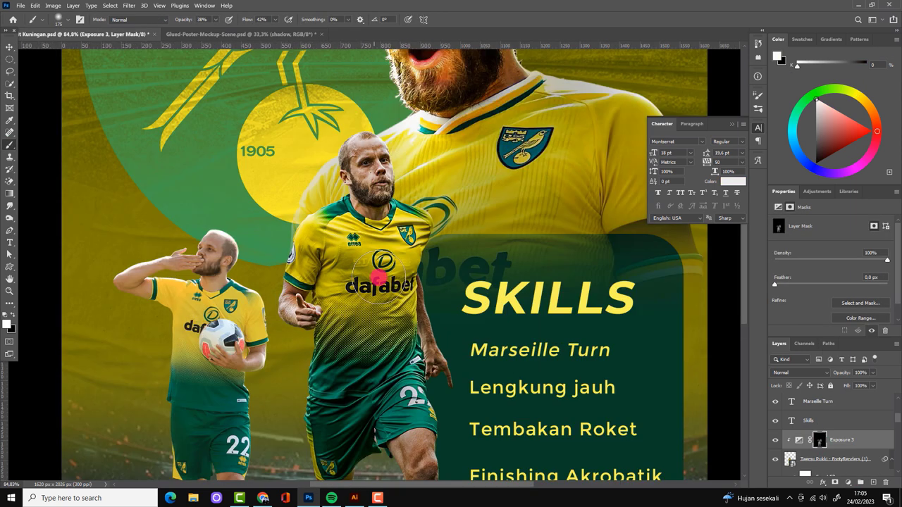
pyautogui.scroll(-1, 572, 344)
# Step: Add Exposure 4 at +0.78 with its mask inverted to black
pyautogui.click(850, 482)
pyautogui.click(856, 369)
pyautogui.moveTo(836, 245); pyautogui.dragTo(817, 245)
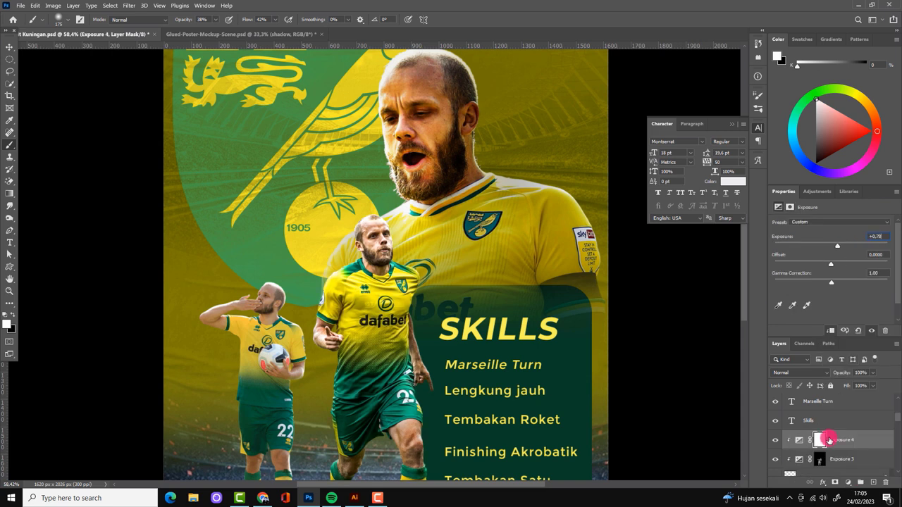
pyautogui.click(820, 440)
pyautogui.hotkey('ctrl', 'i')
pyautogui.scroll(4, 393, 190)
pyautogui.scroll(2, 399, 201)
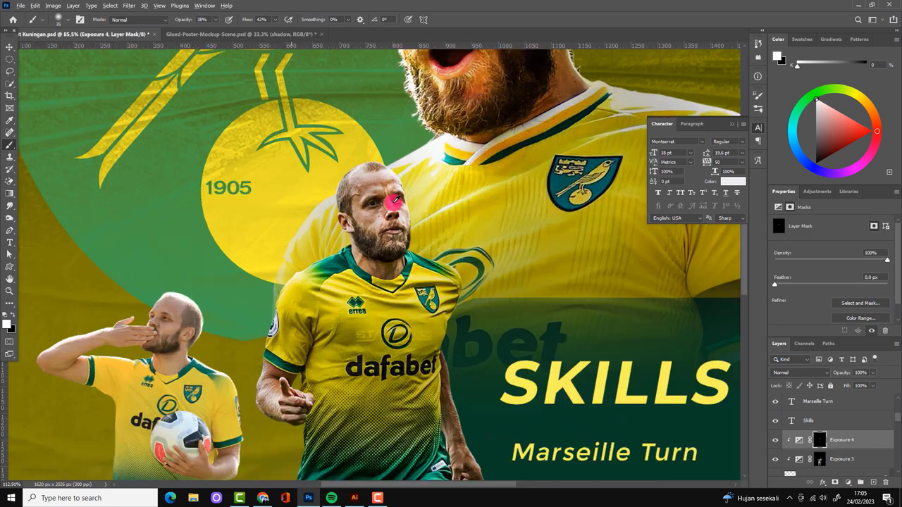
pyautogui.scroll(2, 372, 201)
pyautogui.scroll(-3, 412, 233)
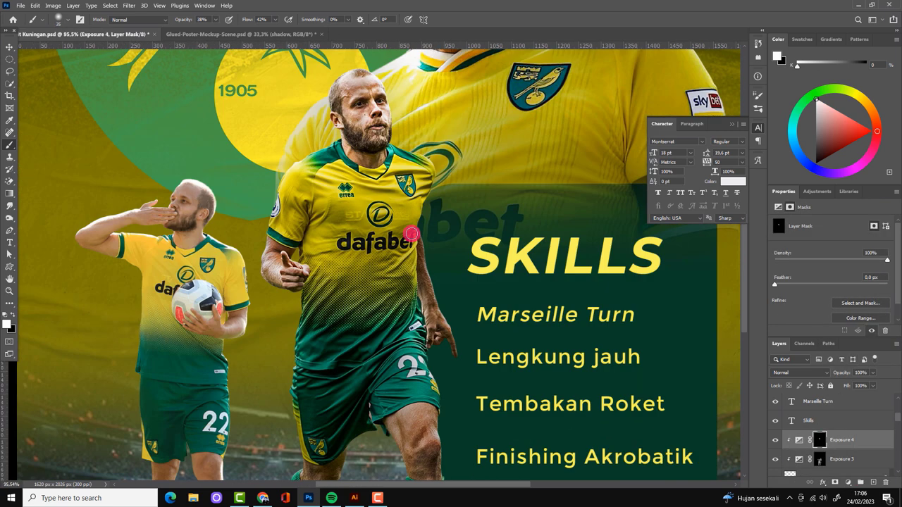
pyautogui.scroll(-3, 459, 410)
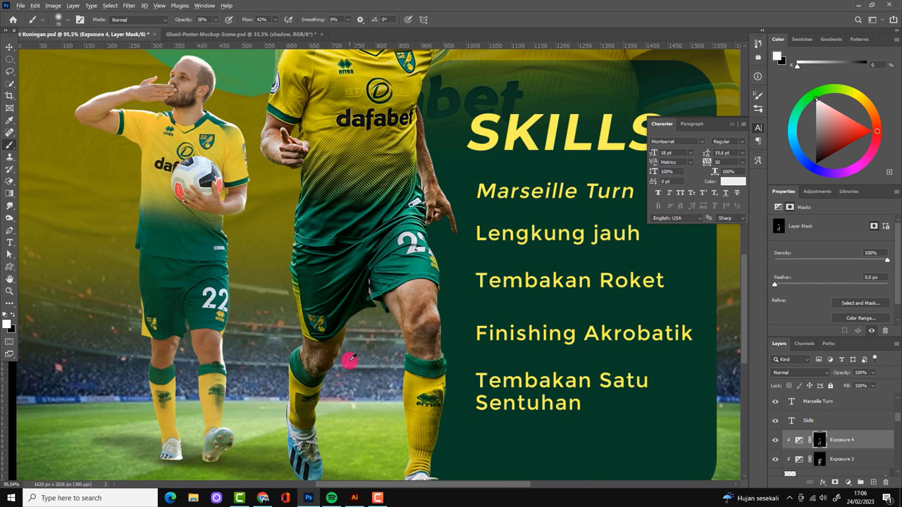
pyautogui.scroll(-3, 350, 360)
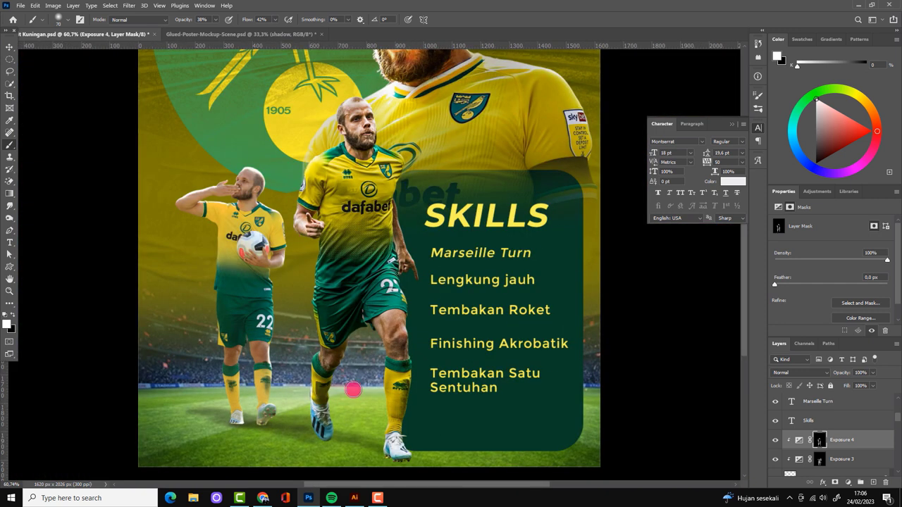
pyautogui.scroll(-2, 354, 390)
pyautogui.scroll(-2, 409, 287)
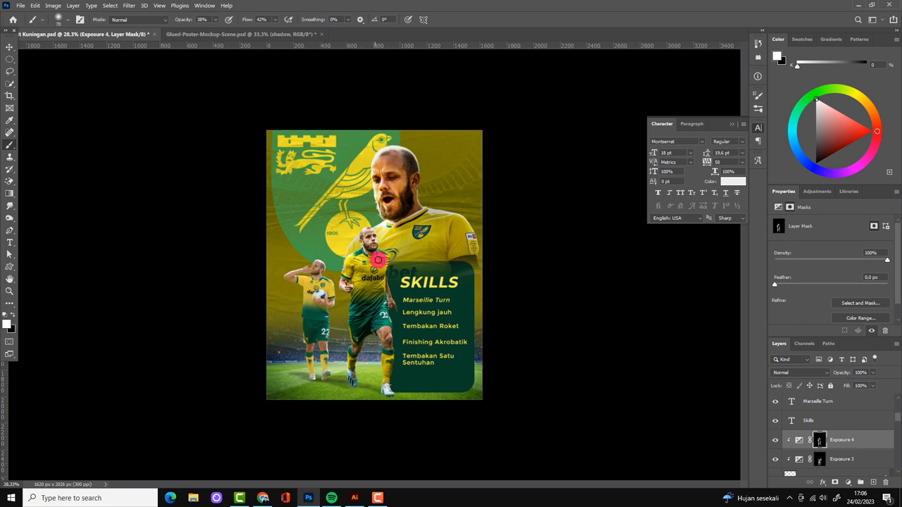
# Step: Select the left player's render layer with the Move tool
pyautogui.press('v')
pyautogui.scroll(1, 497, 282)
pyautogui.scroll(1, 326, 405)
pyautogui.click(289, 278)
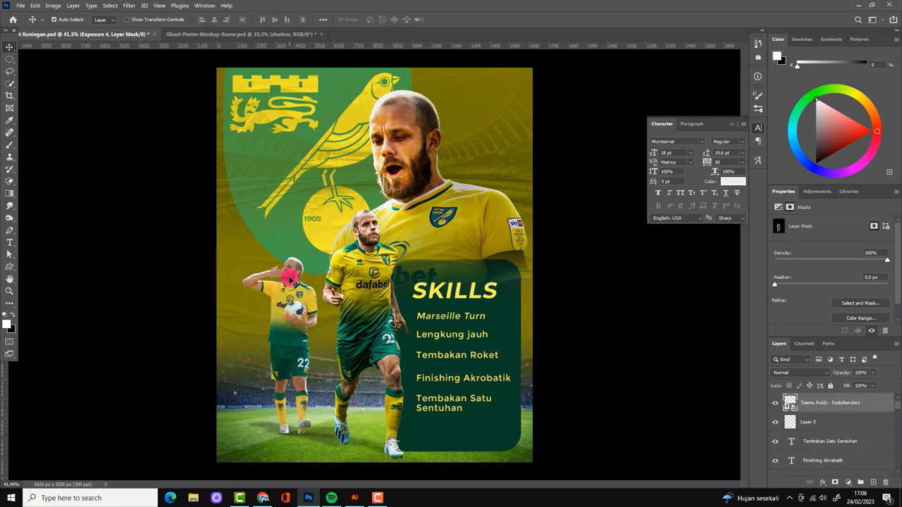
pyautogui.scroll(1, 289, 279)
# Step: Camera Raw the left player: raise exposure, contrast, highlights and whites, lower shadows
pyautogui.click(129, 6)
pyautogui.click(155, 73)
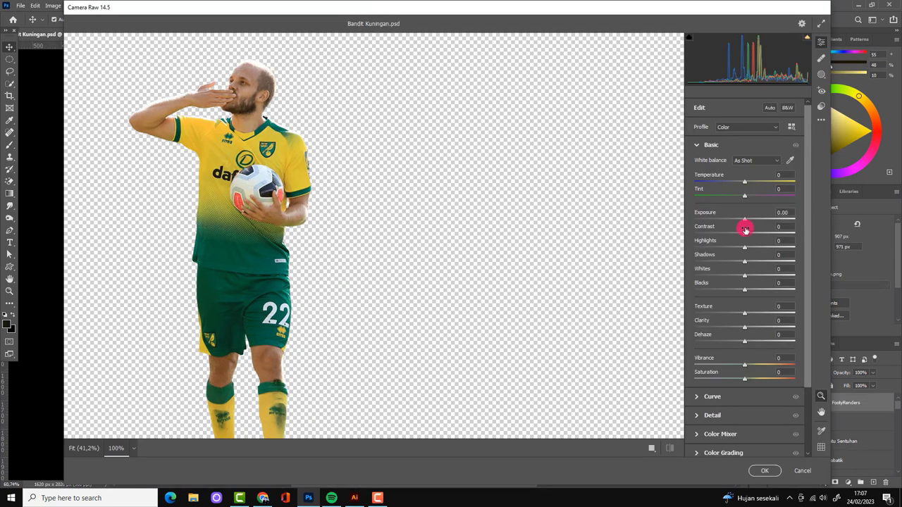
pyautogui.scroll(3, 745, 229)
pyautogui.scroll(9, 745, 234)
pyautogui.scroll(-12, 759, 260)
pyautogui.scroll(5, 758, 272)
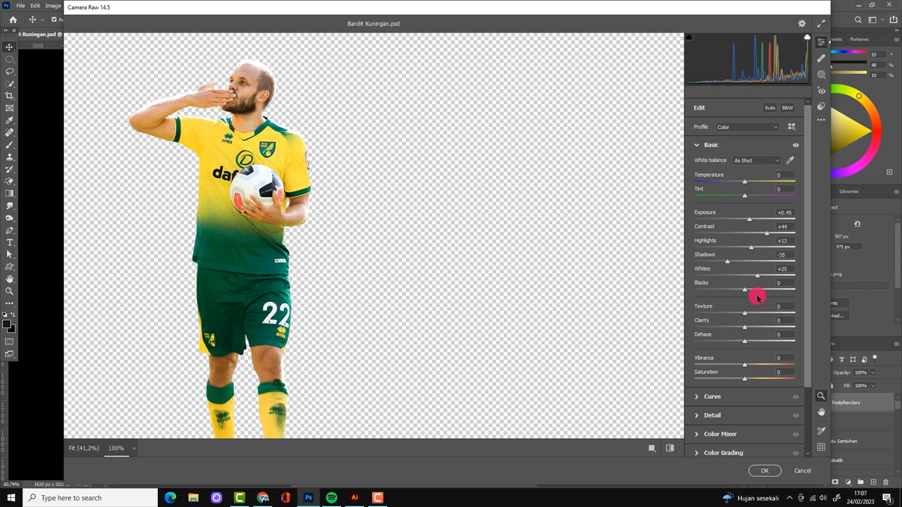
pyautogui.click(765, 471)
# Step: Apply a Shadows/Highlights correction to the left player with highlights tone at 28
pyautogui.scroll(2, 289, 279)
pyautogui.click(53, 6)
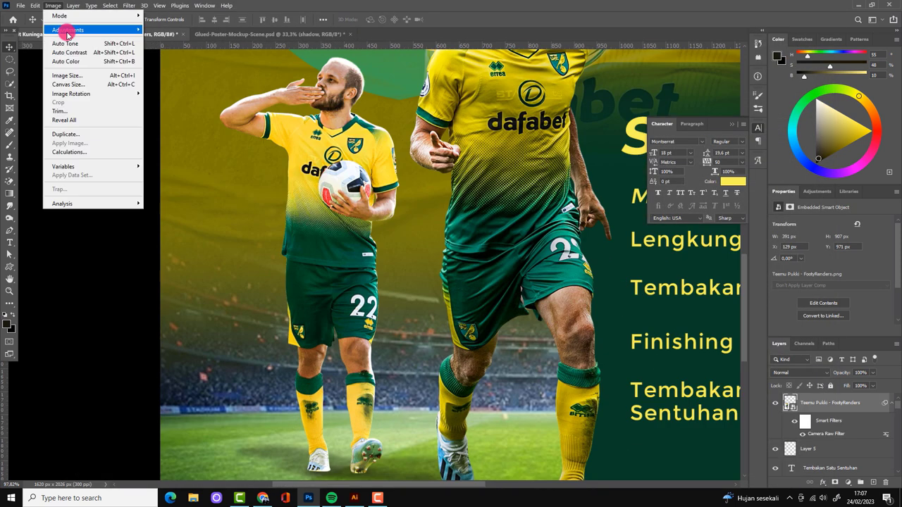
pyautogui.click(177, 270)
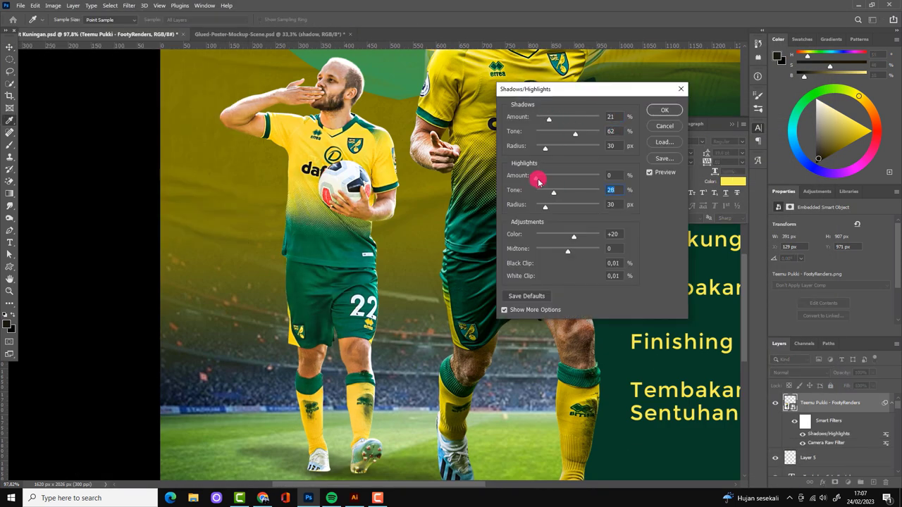
pyautogui.moveTo(539, 178); pyautogui.dragTo(554, 178)
pyautogui.scroll(-5, 571, 240)
pyautogui.click(664, 110)
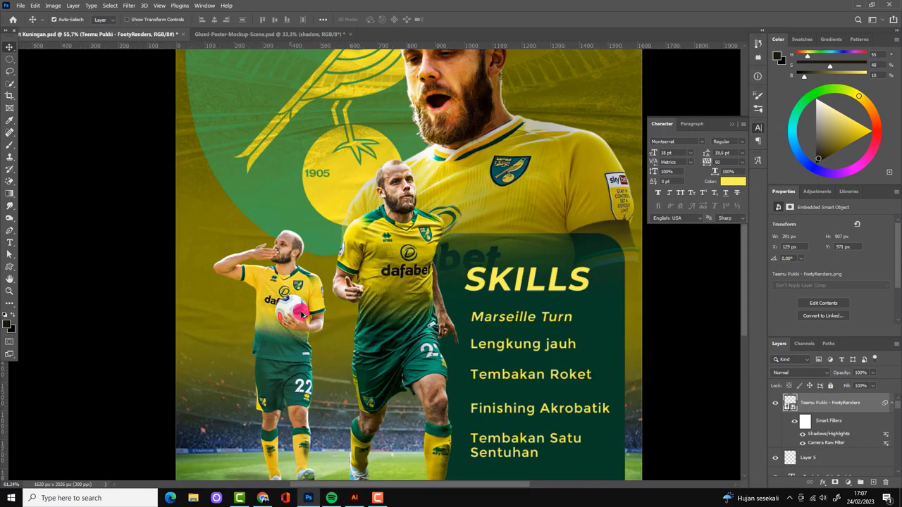
pyautogui.click(845, 482)
# Step: Add Exposure 5 with an inverted mask and paint its boost onto the left player
pyautogui.click(825, 372)
pyautogui.moveTo(829, 248); pyautogui.dragTo(812, 248)
pyautogui.click(819, 402)
pyautogui.hotkey('ctrl', 'i')
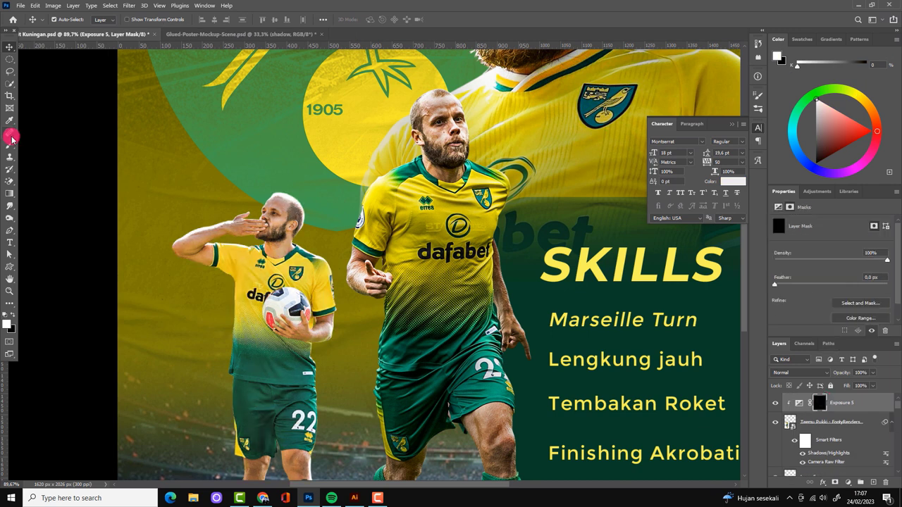
pyautogui.click(10, 145)
pyautogui.moveTo(243, 279)
pyautogui.mouseDown()
pyautogui.moveTo(233, 373)
pyautogui.moveTo(241, 282)
pyautogui.mouseUp()
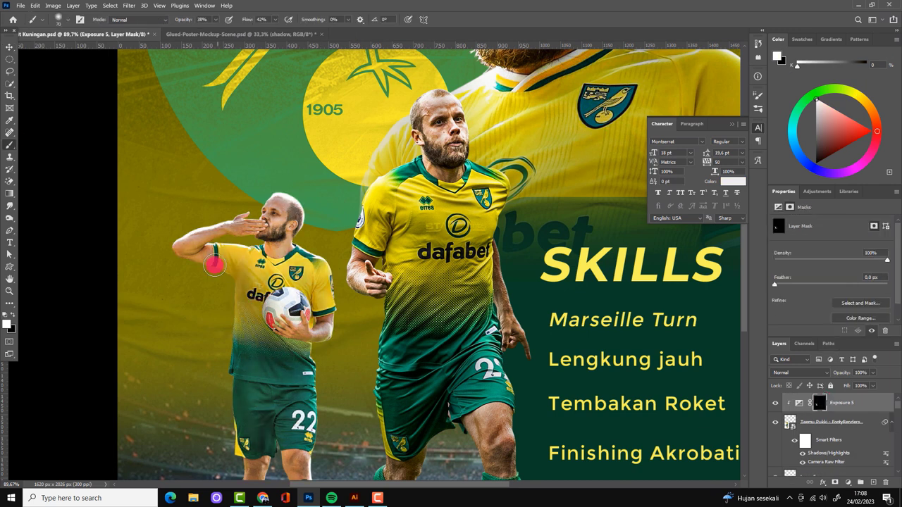
pyautogui.scroll(-3, 252, 298)
pyautogui.scroll(3, 287, 208)
pyautogui.scroll(3, 330, 202)
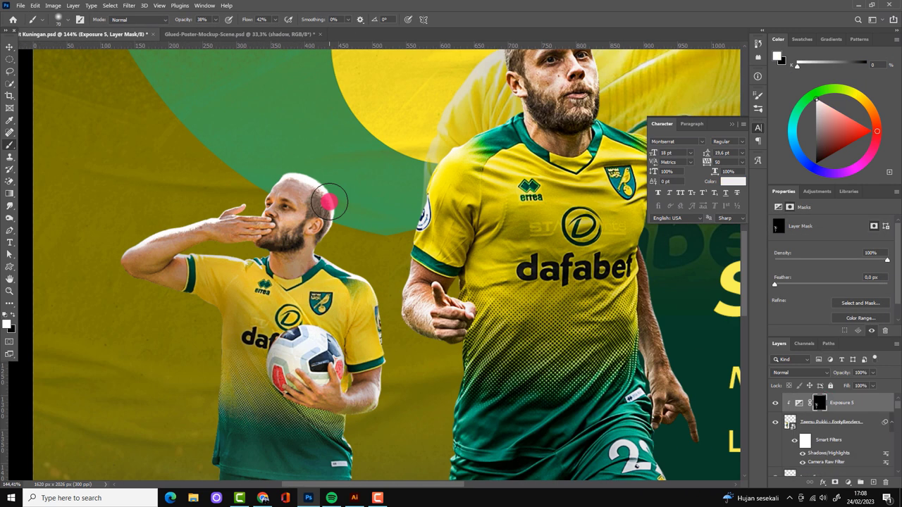
pyautogui.scroll(-3, 146, 236)
pyautogui.scroll(-2, 346, 342)
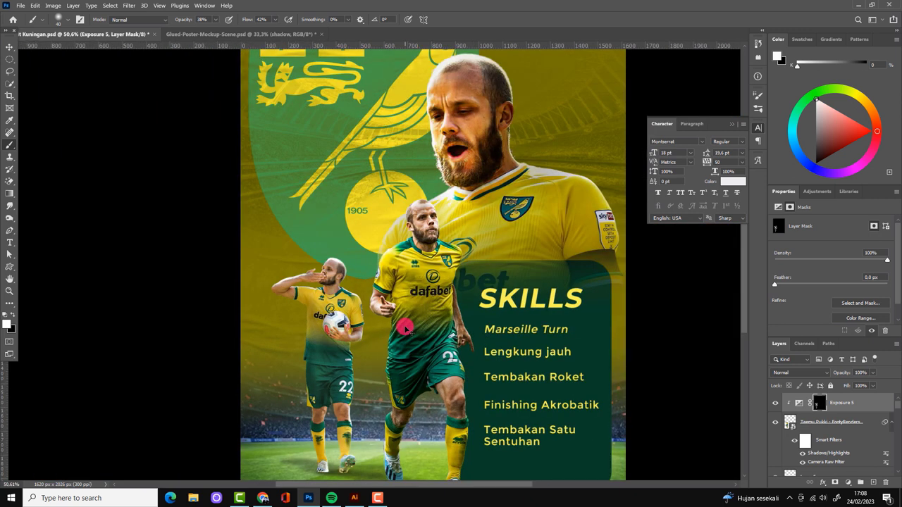
pyautogui.scroll(2, 309, 354)
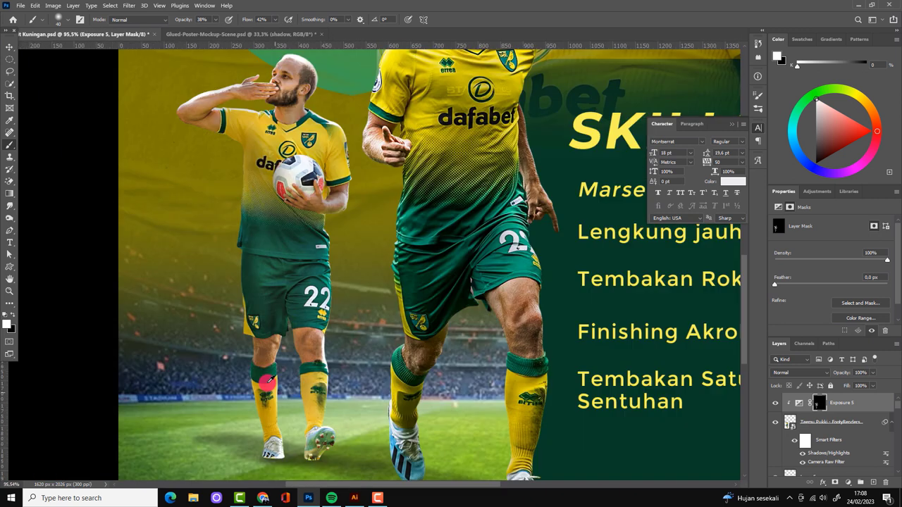
pyautogui.scroll(-3, 291, 345)
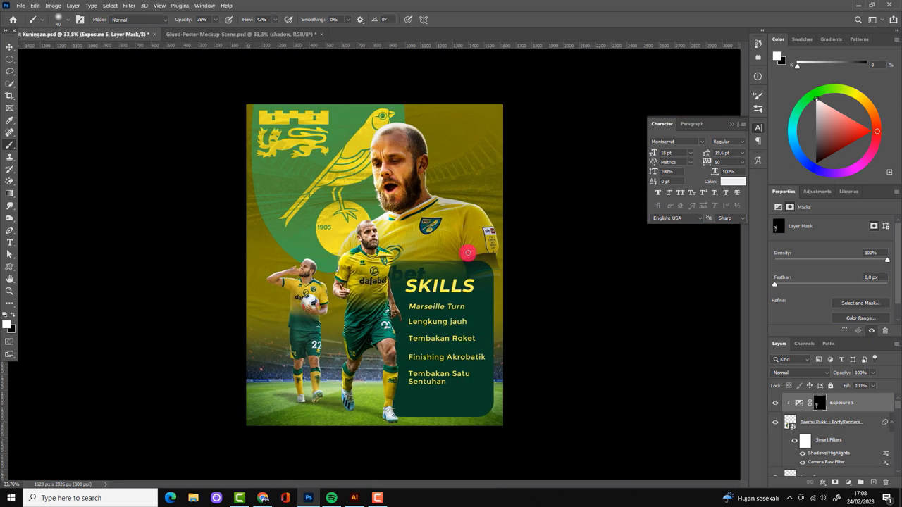
pyautogui.scroll(2, 467, 249)
# Step: Add Exposure 6 above Exposure 5 with its mask inverted to black
pyautogui.click(848, 482)
pyautogui.click(843, 373)
pyautogui.click(819, 403)
pyautogui.hotkey('ctrl', 'i')
pyautogui.scroll(3, 251, 244)
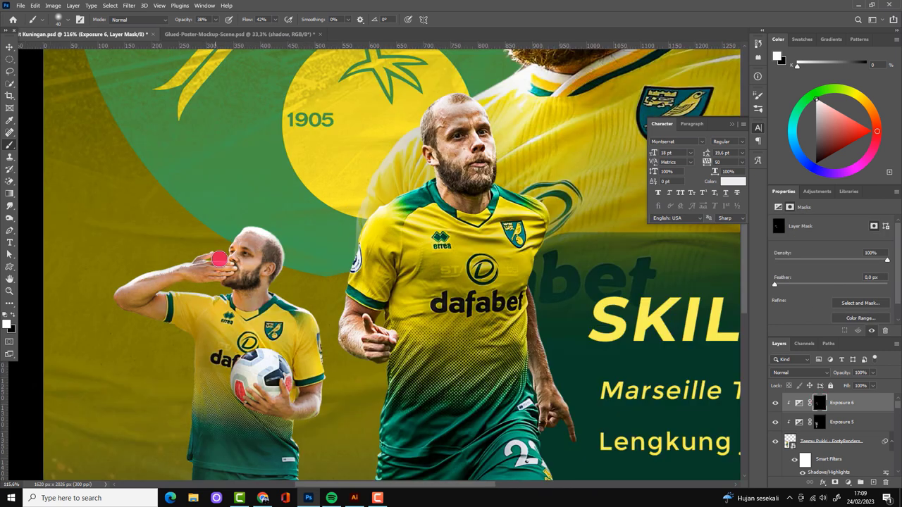
pyautogui.scroll(-3, 237, 389)
pyautogui.scroll(3, 264, 394)
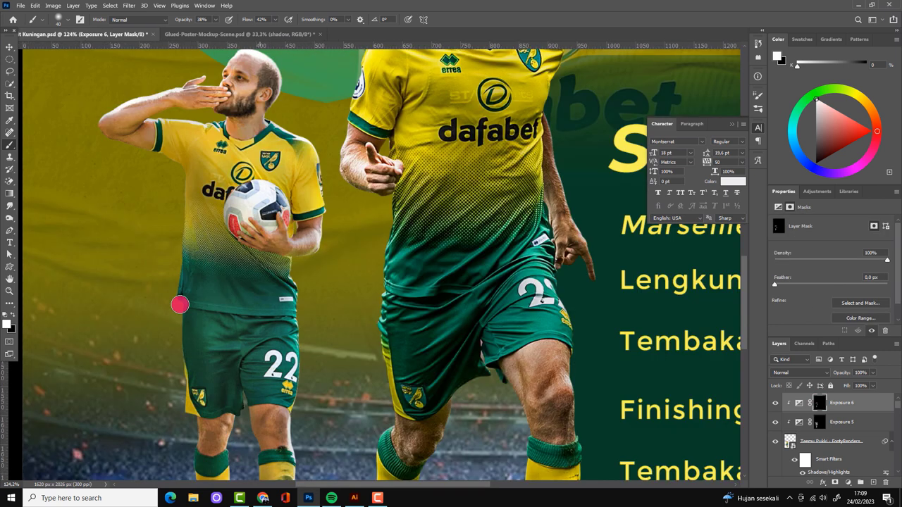
pyautogui.scroll(-2, 295, 358)
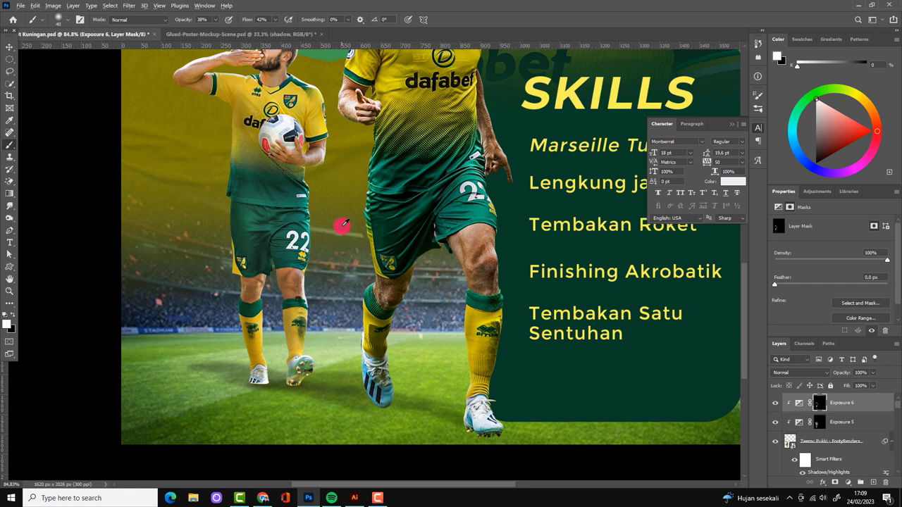
pyautogui.scroll(-3, 423, 211)
# Step: Select the SKILLS heading text layer with the Move tool
pyautogui.press('v')
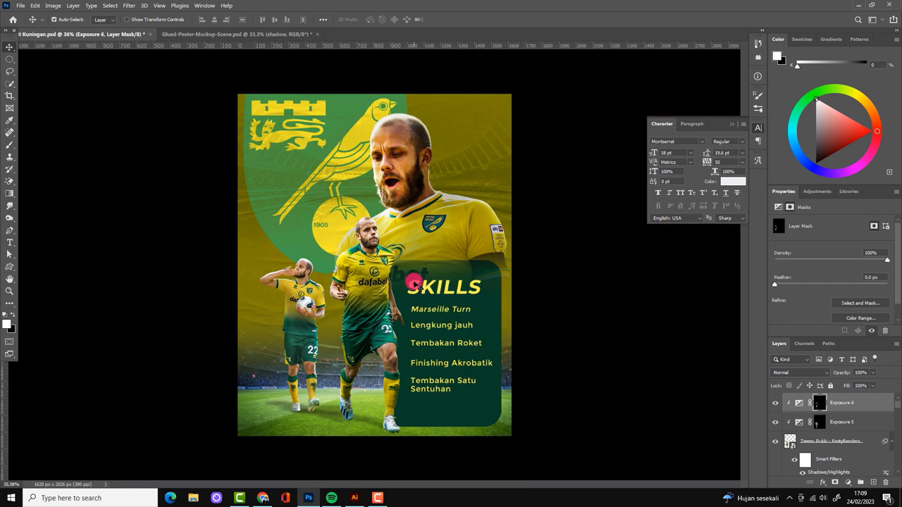
pyautogui.click(414, 283)
pyautogui.scroll(-3, 830, 444)
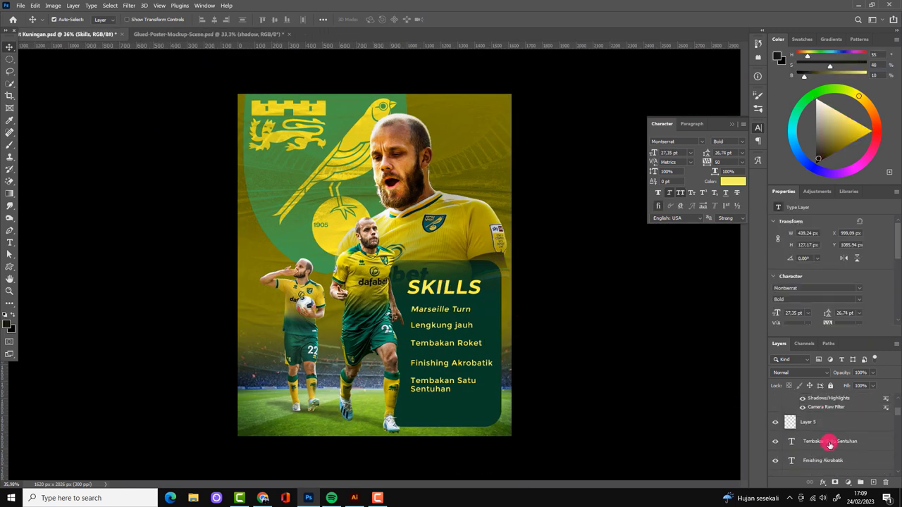
# Step: Hide the SKILLS text group and the panel rectangle
pyautogui.click(787, 438)
pyautogui.rightClick(798, 428)
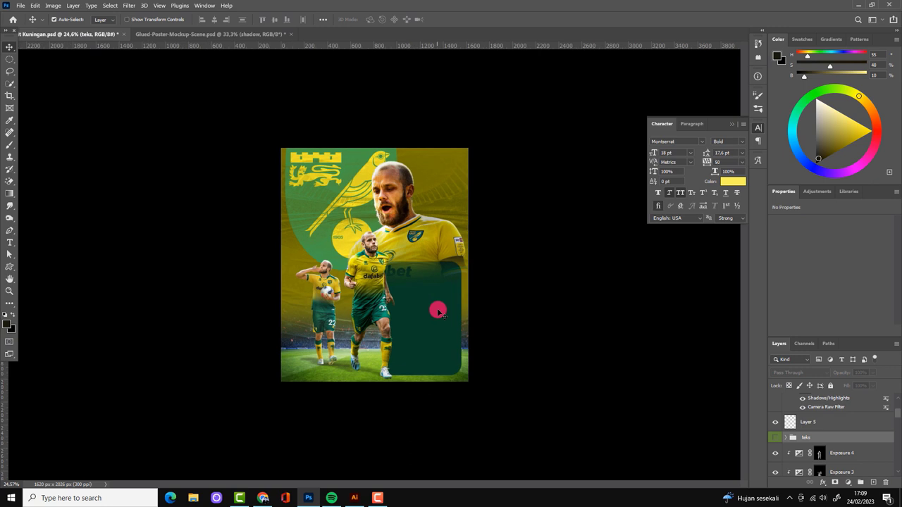
pyautogui.click(804, 423)
pyautogui.rightClick(800, 423)
pyautogui.click(799, 401)
pyautogui.hotkey('ctrl', '+')
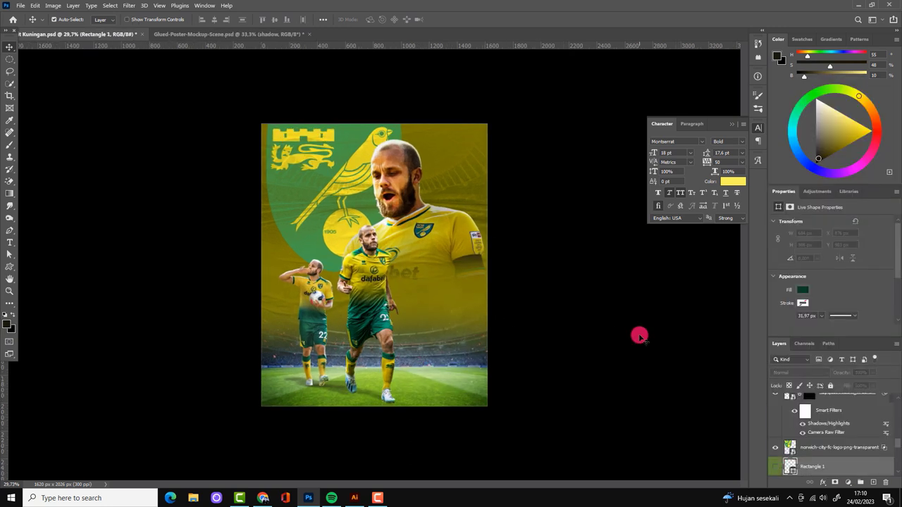
pyautogui.scroll(2, 804, 423)
pyautogui.click(776, 405)
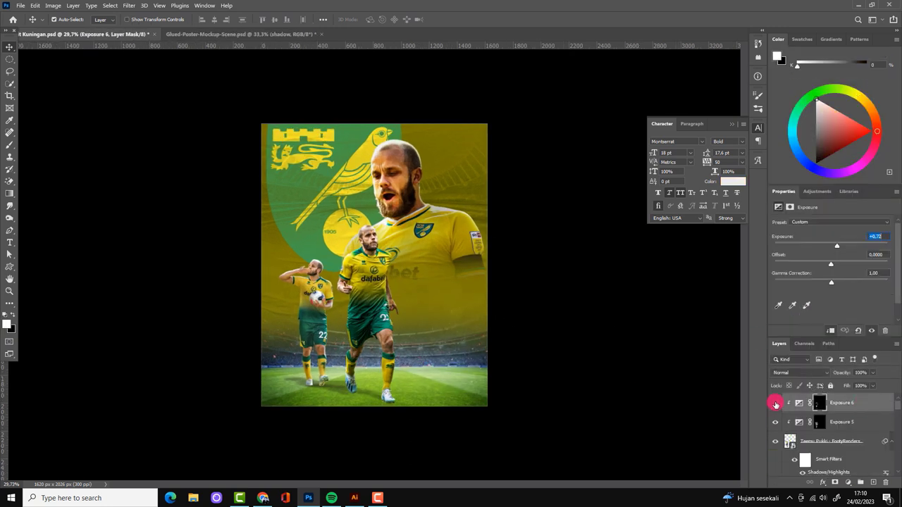
# Step: Add a Color Lookup layer above Exposure 6 using the LateSunset.3DL table
pyautogui.click(861, 483)
pyautogui.click(839, 430)
pyautogui.scroll(-1, 832, 225)
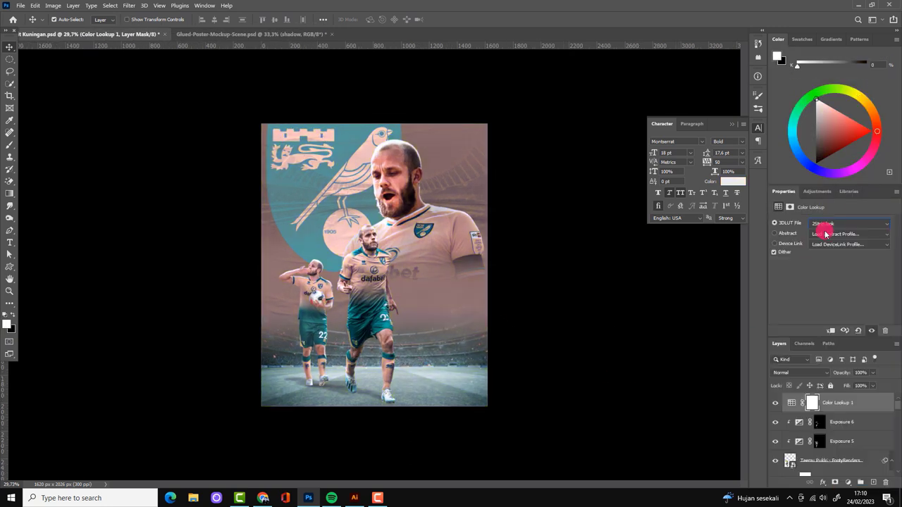
pyautogui.scroll(-2, 832, 224)
pyautogui.scroll(-1, 831, 225)
pyautogui.scroll(-2, 832, 226)
pyautogui.hotkey('ctrl', '+')
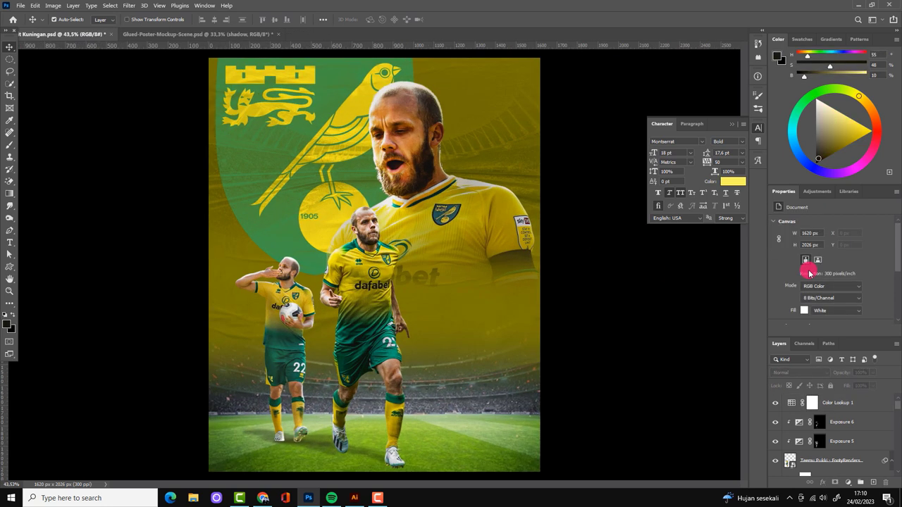
pyautogui.scroll(-1, 822, 226)
pyautogui.scroll(-1, 821, 225)
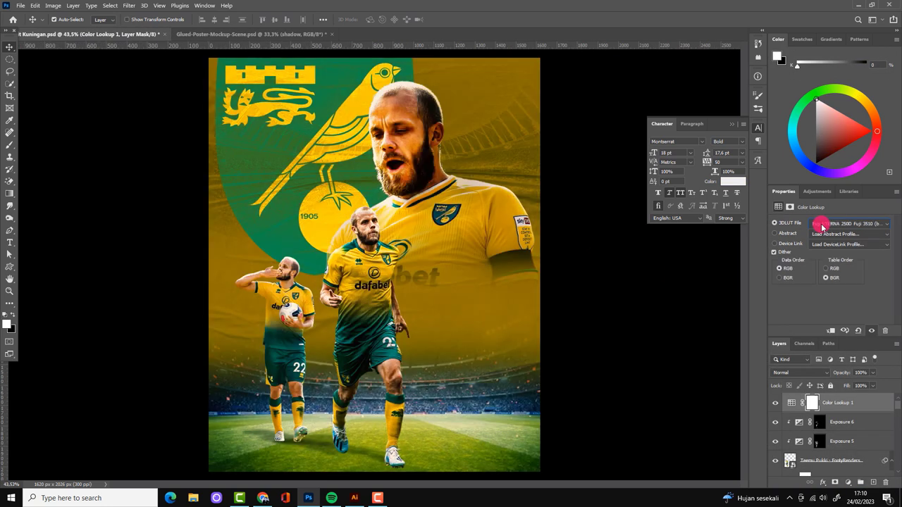
pyautogui.scroll(-1, 822, 226)
pyautogui.scroll(-1, 822, 226)
pyautogui.scroll(-1, 822, 226)
pyautogui.scroll(-1, 821, 225)
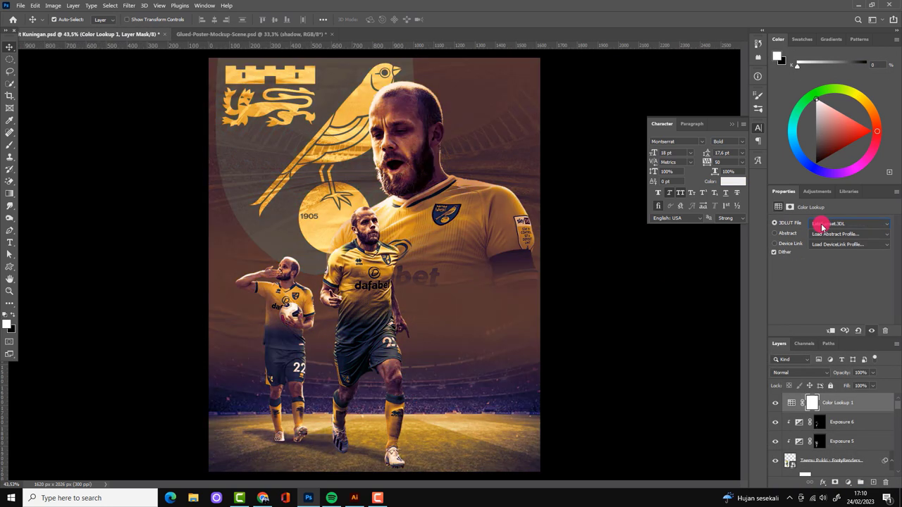
# Step: Blend the LateSunset lookup as Hard Light at about 42% opacity
pyautogui.click(797, 372)
pyautogui.click(795, 382)
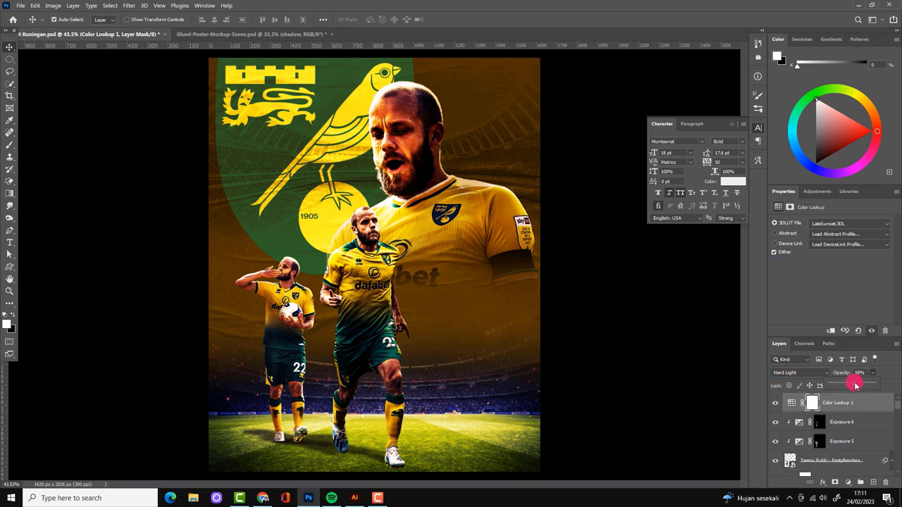
pyautogui.moveTo(873, 373); pyautogui.dragTo(850, 386)
pyautogui.click(776, 402)
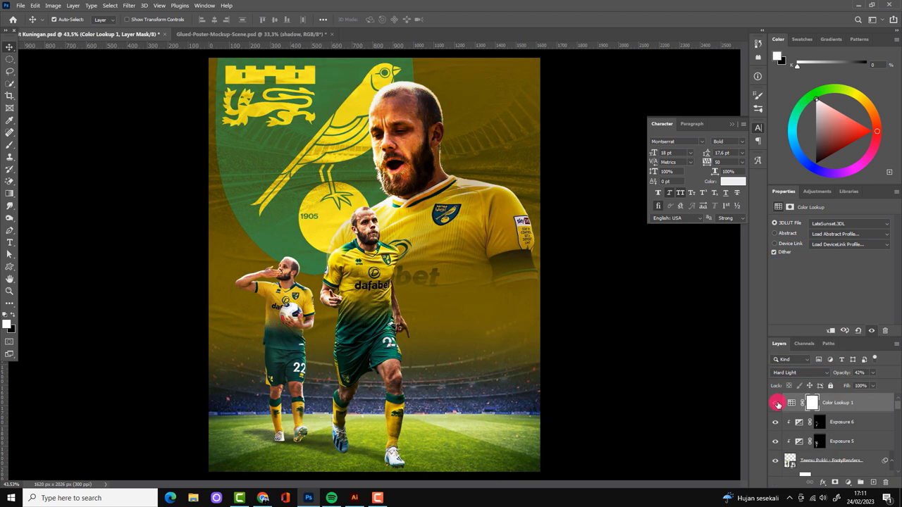
# Step: Add a second Color Lookup using Candlelight.CUBE at 30% opacity
pyautogui.click(847, 483)
pyautogui.click(841, 403)
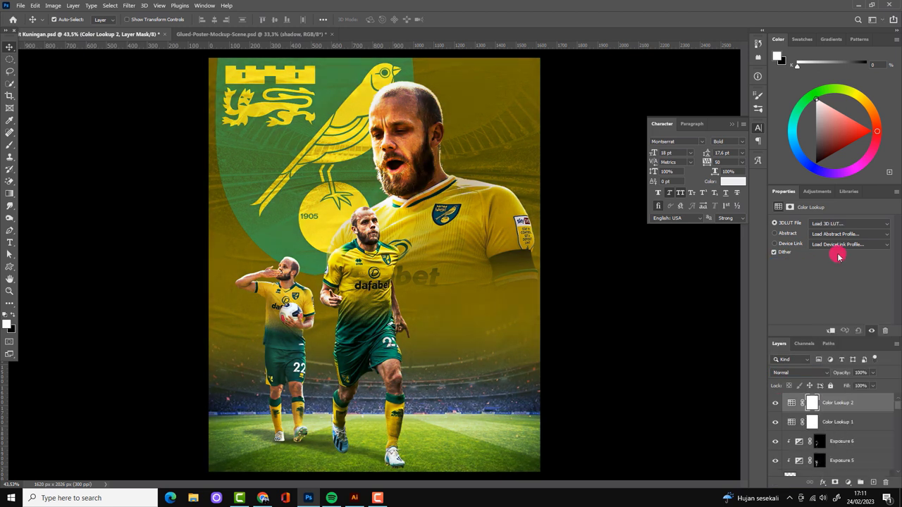
pyautogui.click(846, 224)
pyautogui.click(825, 224)
pyautogui.press('Down')
pyautogui.press('Down')
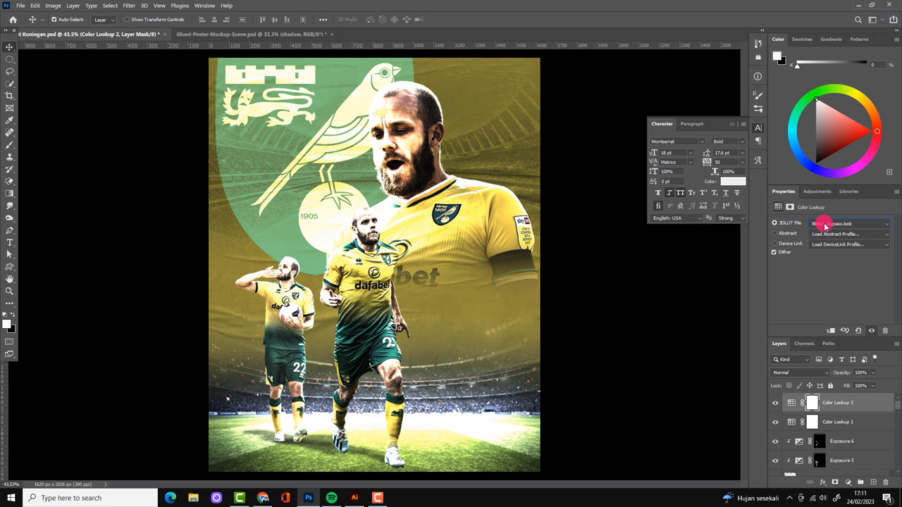
pyautogui.press('Down')
pyautogui.moveTo(873, 373); pyautogui.dragTo(843, 385)
pyautogui.scroll(-2, 522, 322)
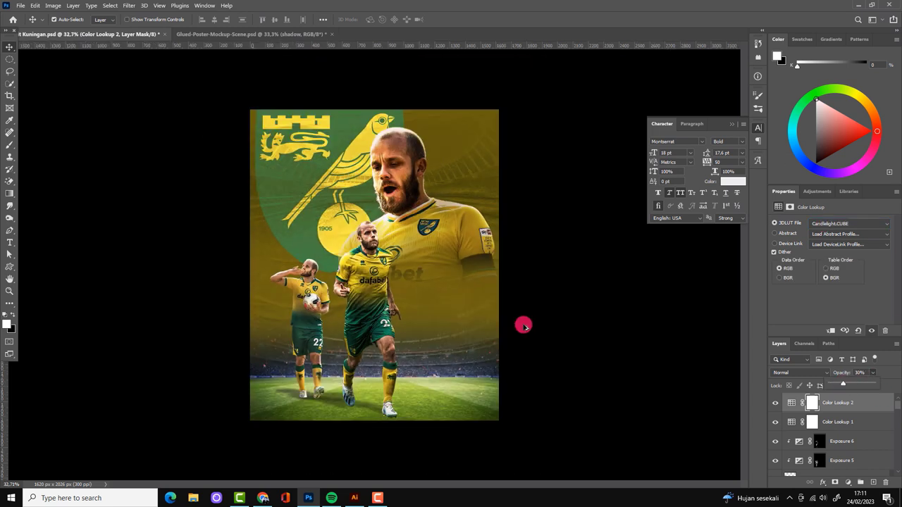
pyautogui.scroll(-3, 830, 442)
# Step: Reposition texture layer 11 over the poster with Free Transform
pyautogui.scroll(-3, 825, 437)
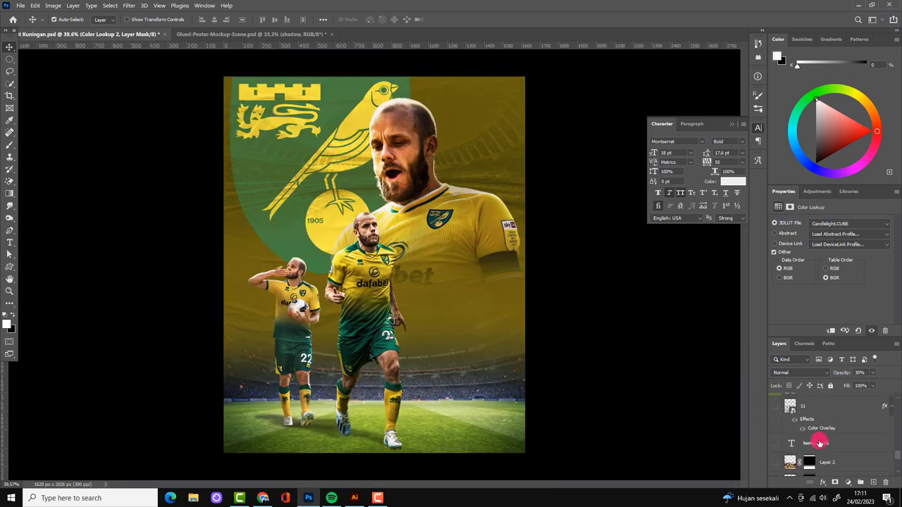
pyautogui.click(780, 425)
pyautogui.hotkey('ctrl', 't')
pyautogui.moveTo(540, 334); pyautogui.dragTo(492, 345)
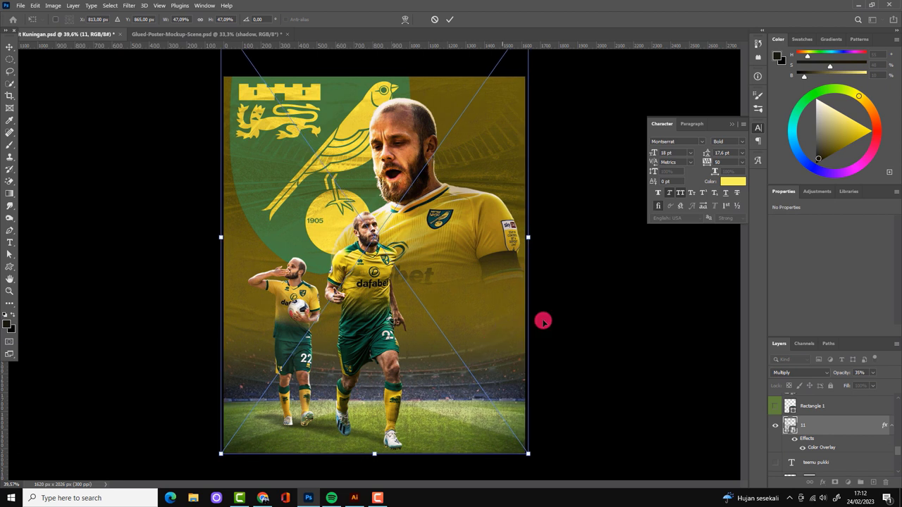
pyautogui.press('Return')
# Step: Give the texture a #f2e7e0 colour overlay and set the copy's opacity to 11%
pyautogui.doubleClick(816, 448)
pyautogui.click(654, 302)
pyautogui.moveTo(654, 302); pyautogui.dragTo(656, 291)
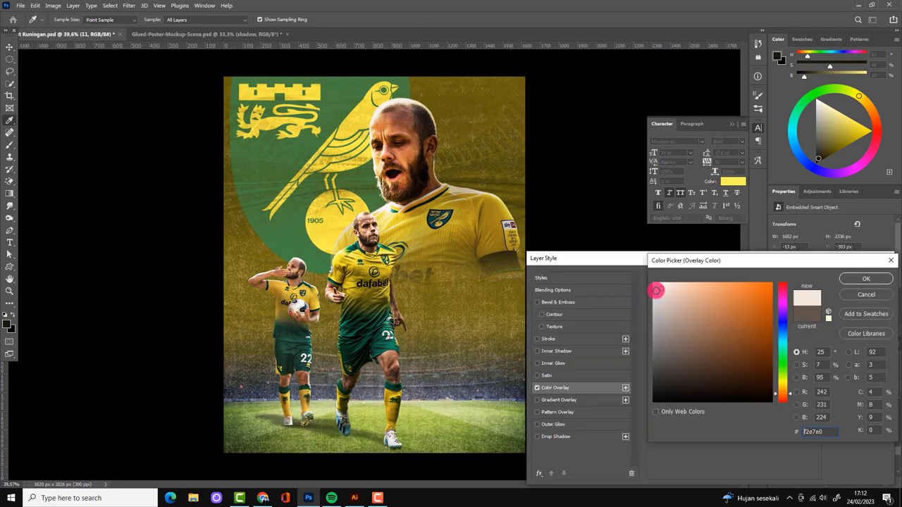
pyautogui.click(866, 278)
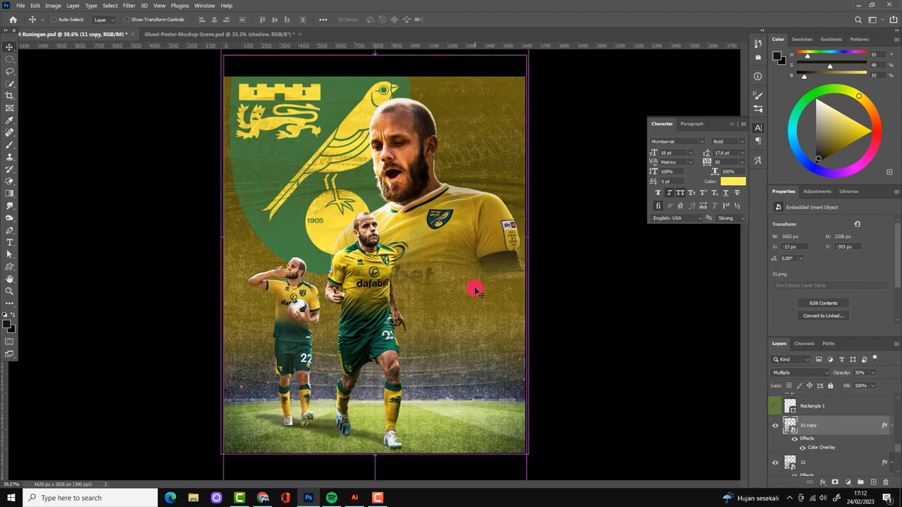
pyautogui.moveTo(871, 386); pyautogui.dragTo(858, 385)
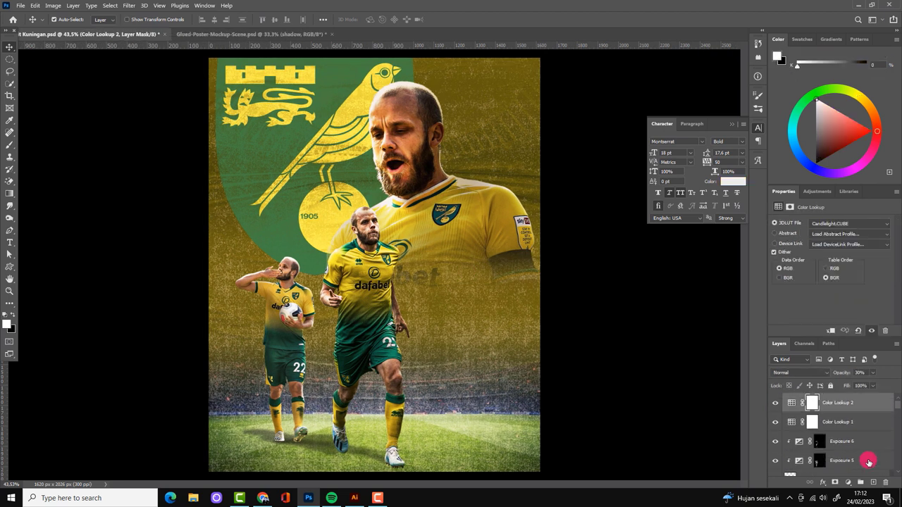
# Step: Show the green panel, move it below the texture, and split Underlying Blend If to 78/104
pyautogui.click(811, 430)
pyautogui.click(815, 433)
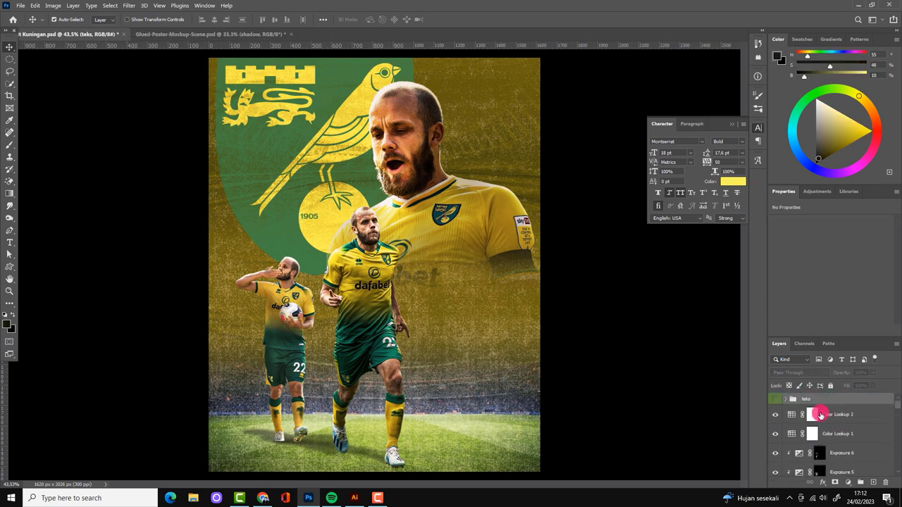
pyautogui.click(821, 448)
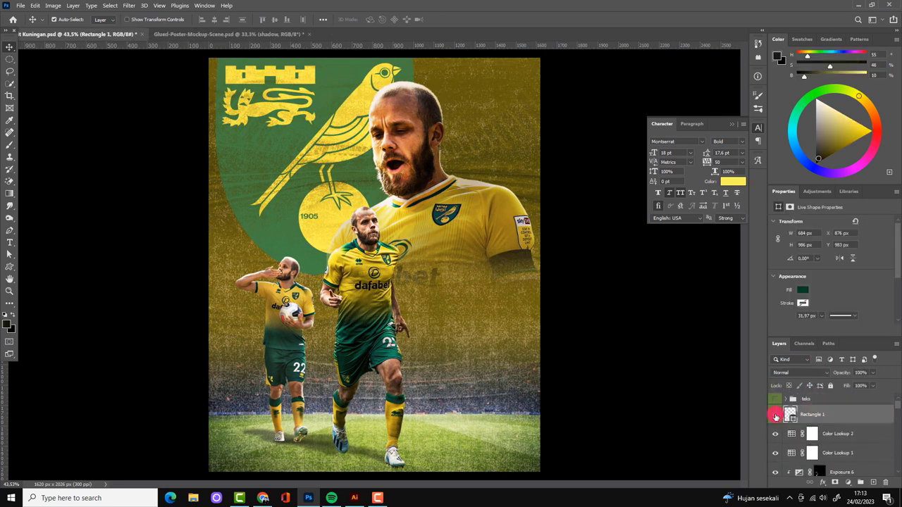
pyautogui.click(776, 415)
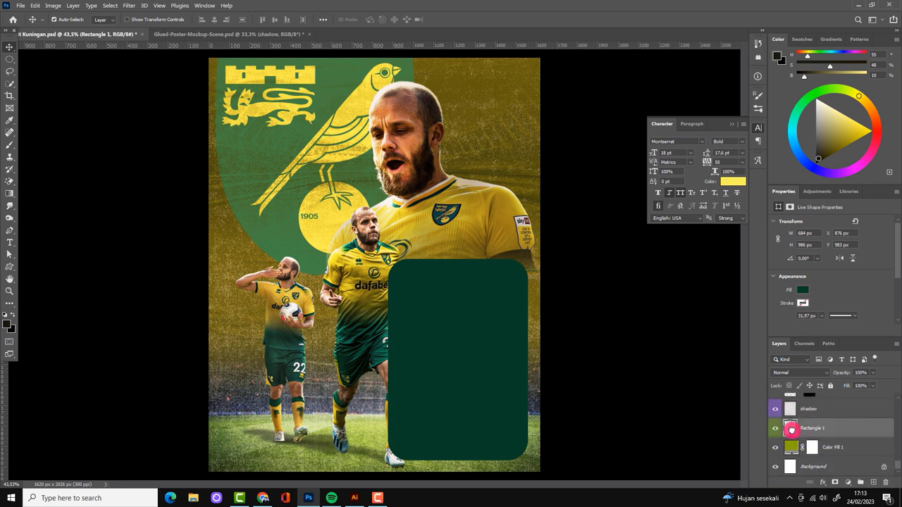
pyautogui.moveTo(793, 421); pyautogui.dragTo(796, 472)
pyautogui.moveTo(806, 437)
pyautogui.mouseDown()
pyautogui.moveTo(795, 482)
pyautogui.moveTo(798, 451)
pyautogui.mouseUp()
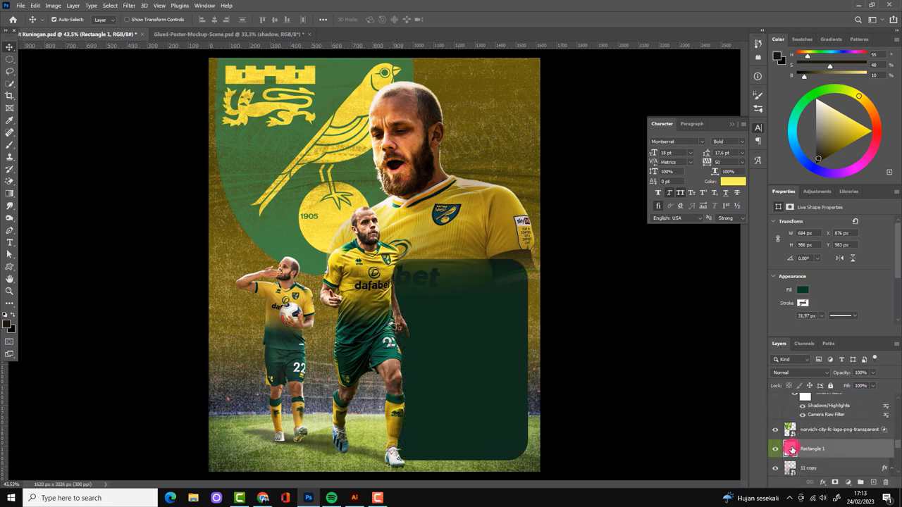
pyautogui.doubleClick(862, 452)
pyautogui.moveTo(679, 443); pyautogui.dragTo(720, 445)
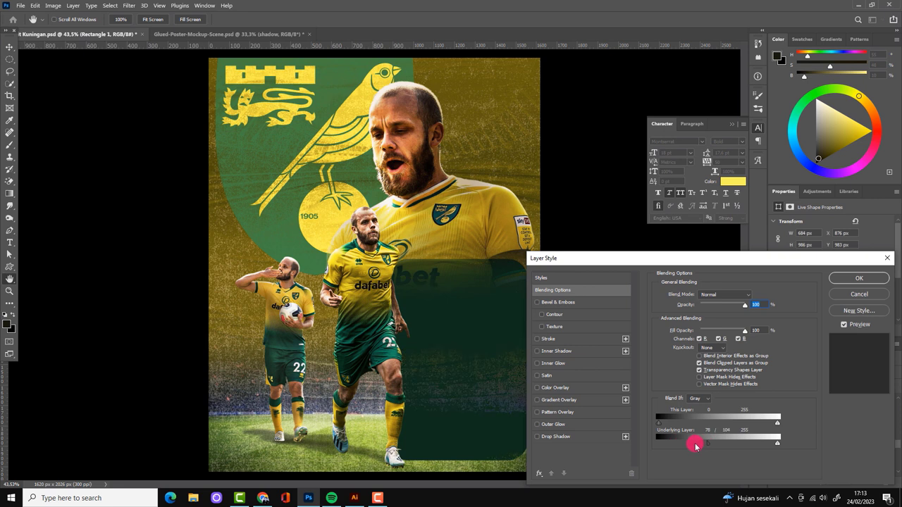
pyautogui.press('Return')
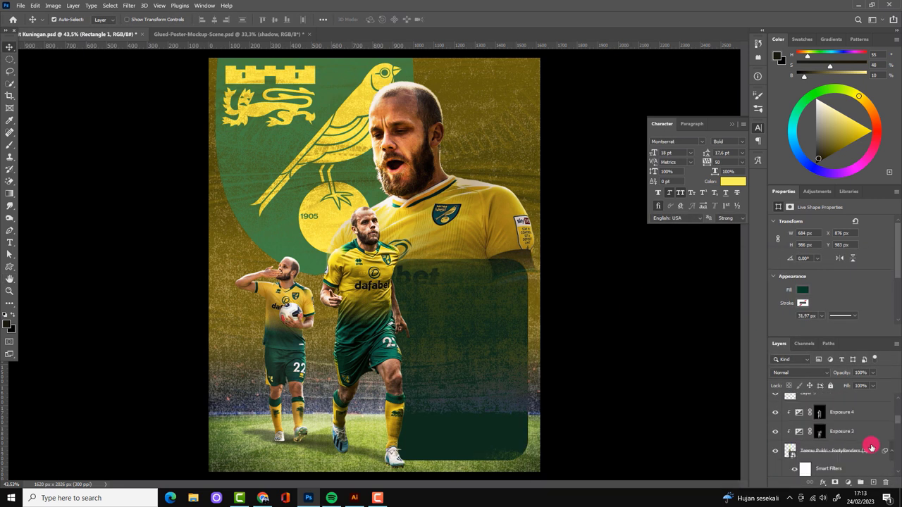
pyautogui.scroll(5, 870, 451)
# Step: Stamp visible layers, then in Camera Raw raise exposure slightly, set shadows -14, blacks -13, and boost clarity
pyautogui.click(869, 416)
pyautogui.hotkey('ctrl', 'shift', 'alt', 'e')
pyautogui.click(129, 5)
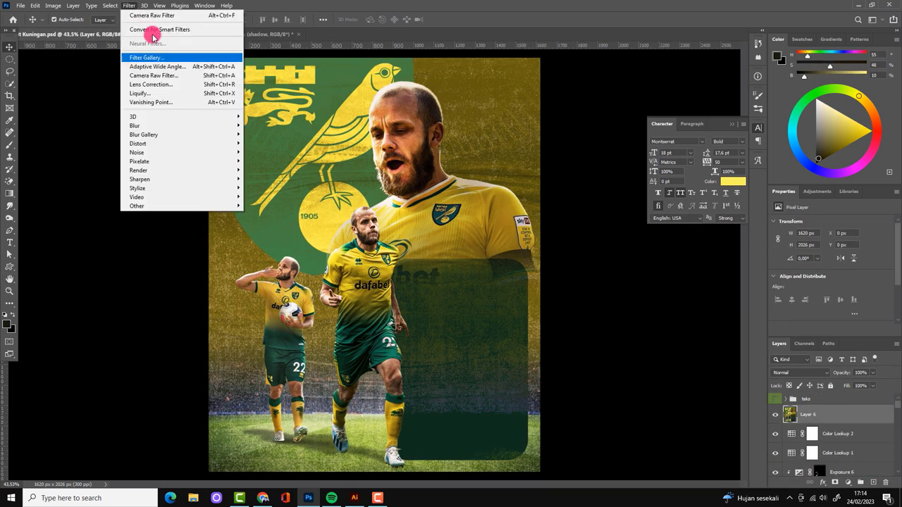
pyautogui.click(154, 67)
pyautogui.click(746, 221)
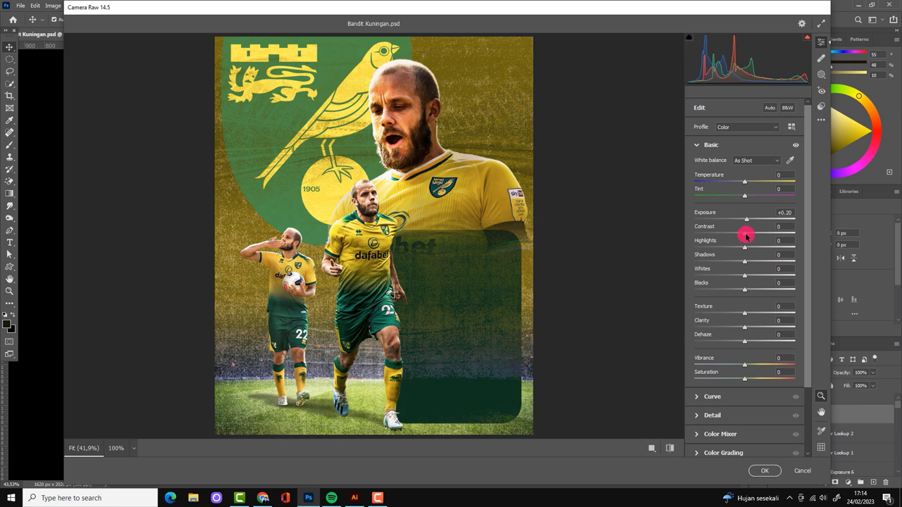
pyautogui.moveTo(745, 262); pyautogui.dragTo(738, 261)
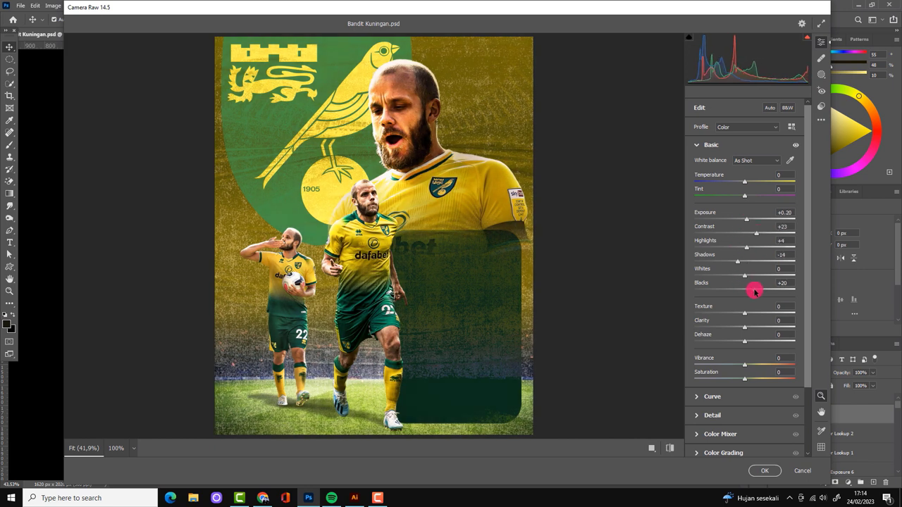
pyautogui.moveTo(755, 292); pyautogui.dragTo(737, 290)
pyautogui.moveTo(745, 328); pyautogui.dragTo(765, 328)
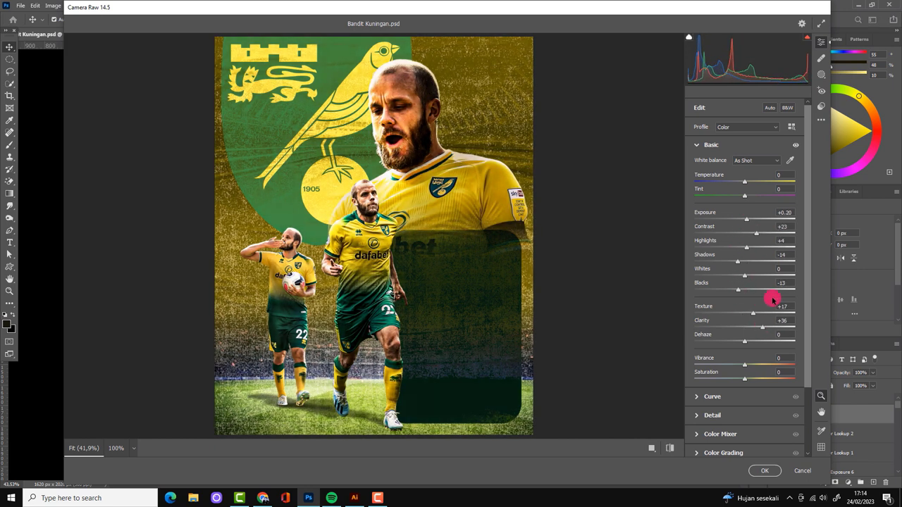
pyautogui.click(700, 416)
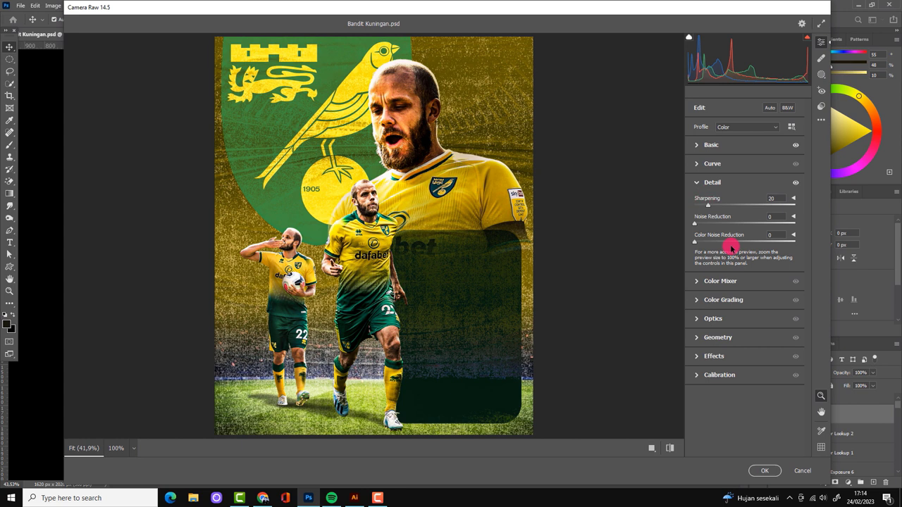
# Step: Color-grade with green-yellow midtones, yellow shadows and orange highlights, then apply the Camera Raw filter
pyautogui.click(708, 301)
pyautogui.moveTo(745, 283); pyautogui.dragTo(765, 281)
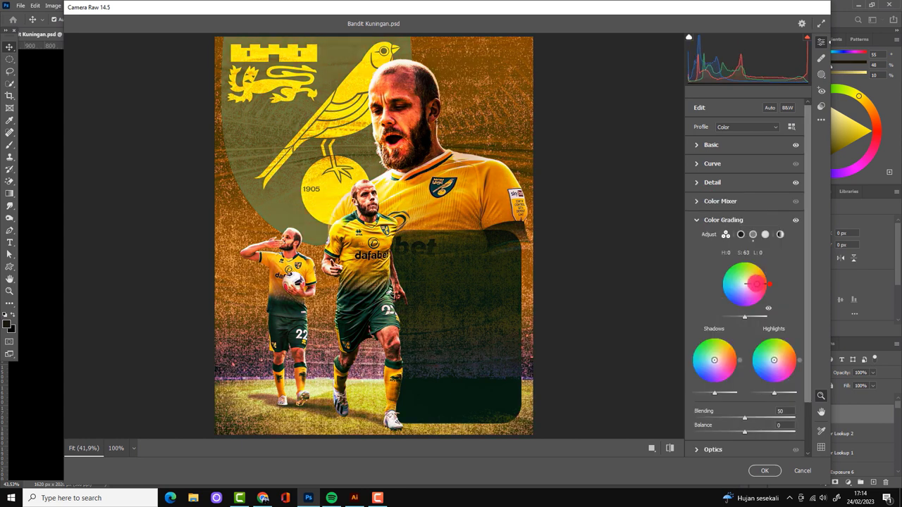
pyautogui.moveTo(702, 344); pyautogui.dragTo(708, 352)
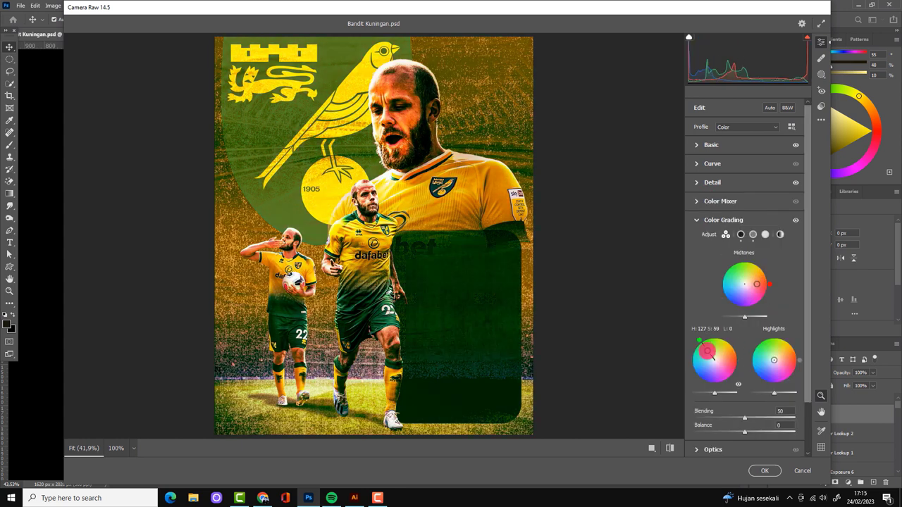
pyautogui.moveTo(789, 355); pyautogui.dragTo(791, 352)
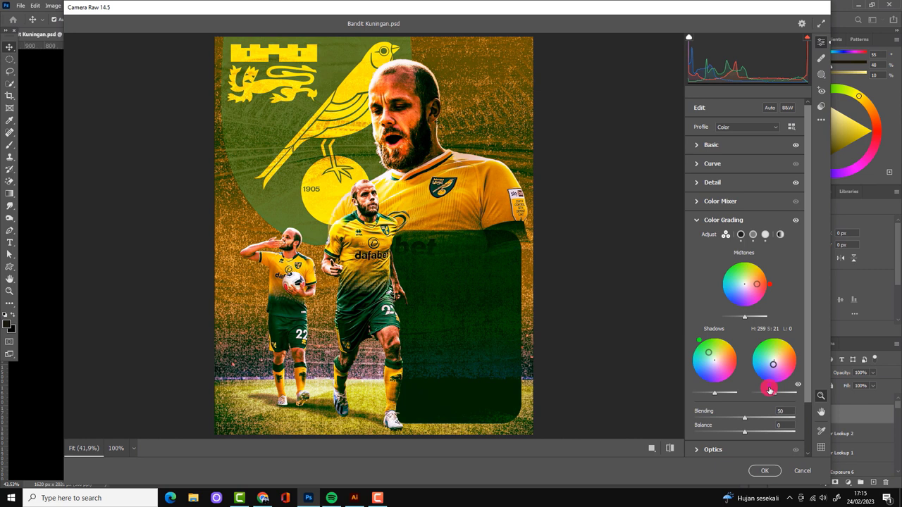
pyautogui.moveTo(770, 390); pyautogui.dragTo(781, 379)
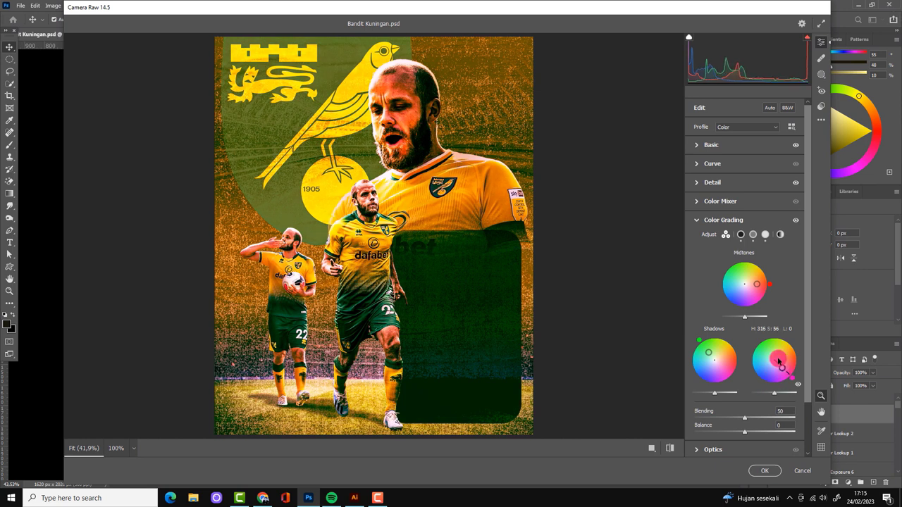
pyautogui.moveTo(766, 301); pyautogui.dragTo(718, 286)
pyautogui.moveTo(717, 254)
pyautogui.mouseDown()
pyautogui.moveTo(756, 264)
pyautogui.moveTo(731, 288)
pyautogui.moveTo(735, 295)
pyautogui.mouseUp()
pyautogui.moveTo(689, 351); pyautogui.dragTo(784, 347)
pyautogui.click(765, 471)
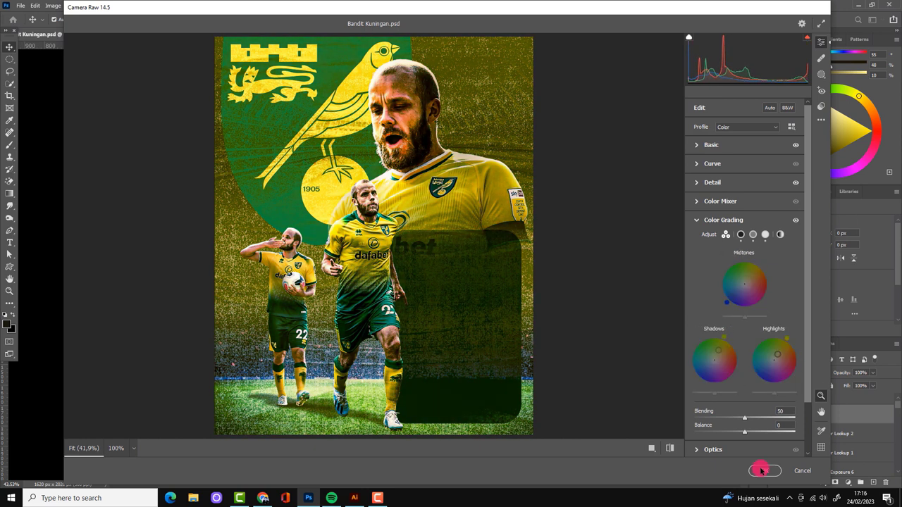
# Step: Show the teks group's SKILLS text, check the heading colour, and add an empty Layer 7
pyautogui.click(775, 399)
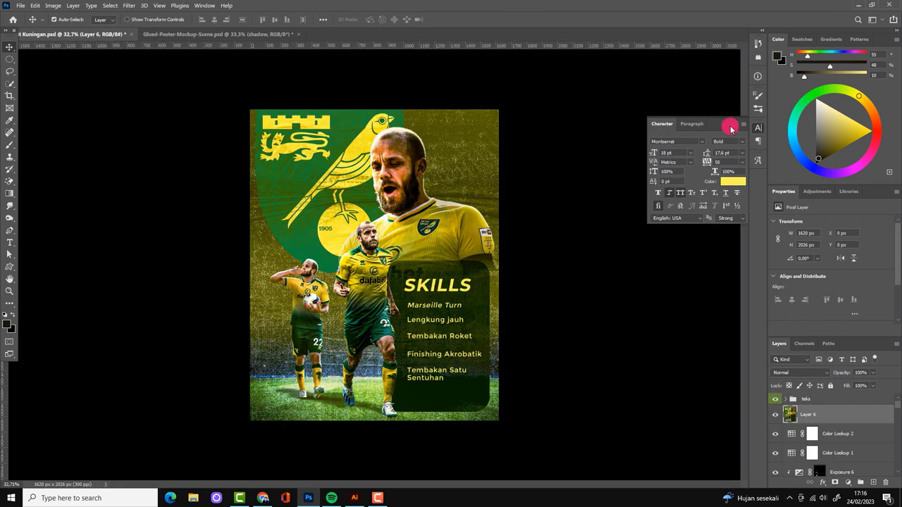
pyautogui.click(731, 128)
pyautogui.scroll(2, 395, 289)
pyautogui.click(10, 243)
pyautogui.doubleClick(458, 286)
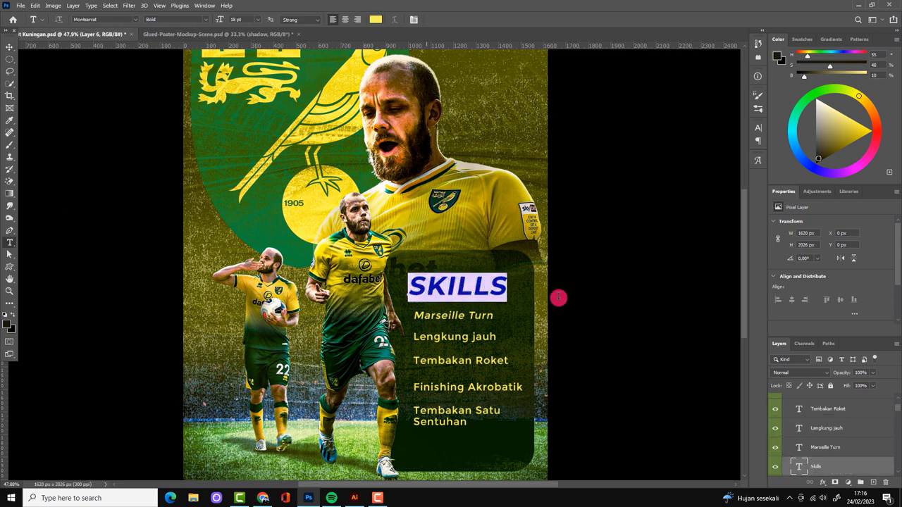
pyautogui.click(861, 298)
pyautogui.hotkey('ctrl', 'Return')
pyautogui.press('v')
pyautogui.scroll(-2, 512, 327)
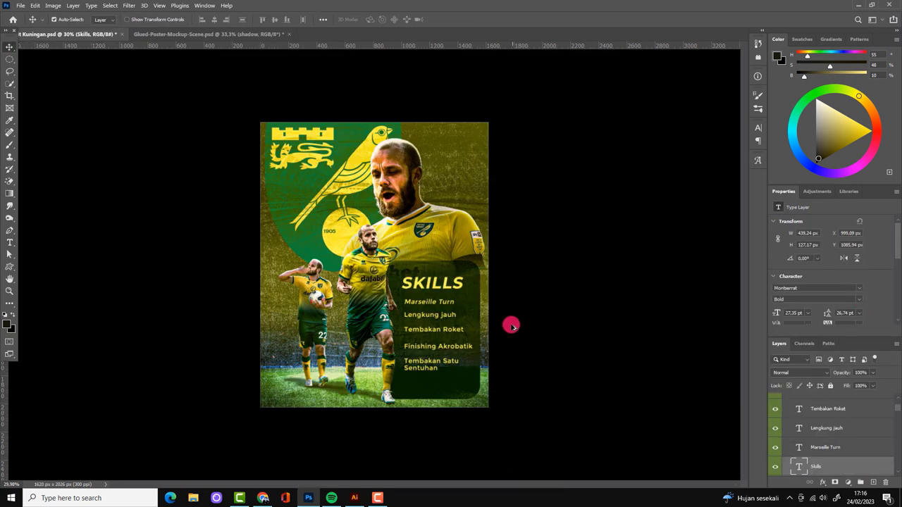
pyautogui.scroll(2, 510, 328)
pyautogui.click(497, 300)
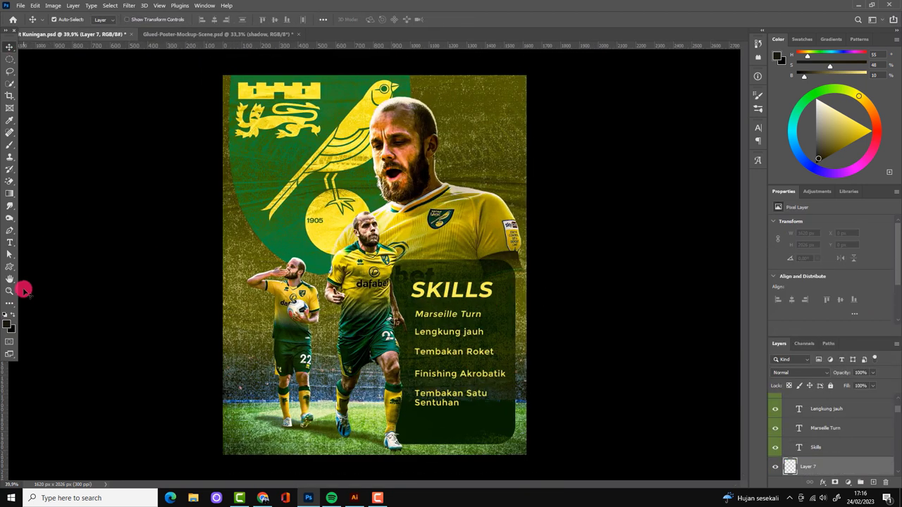
# Step: Paint a white vertical brush line and move it onto the skills panel's right edge
pyautogui.press('d')
pyautogui.press('x')
pyautogui.press('b')
pyautogui.moveTo(501, 306); pyautogui.dragTo(506, 444)
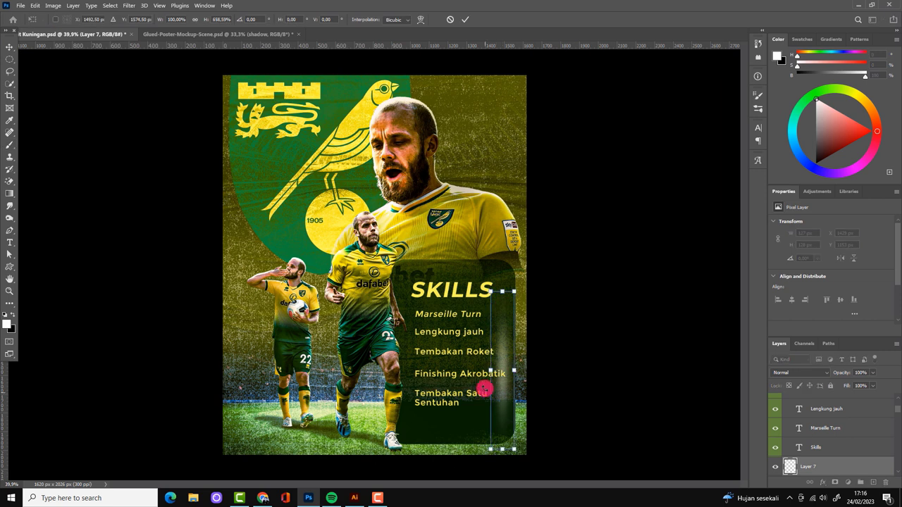
pyautogui.press('v')
pyautogui.scroll(7, 509, 366)
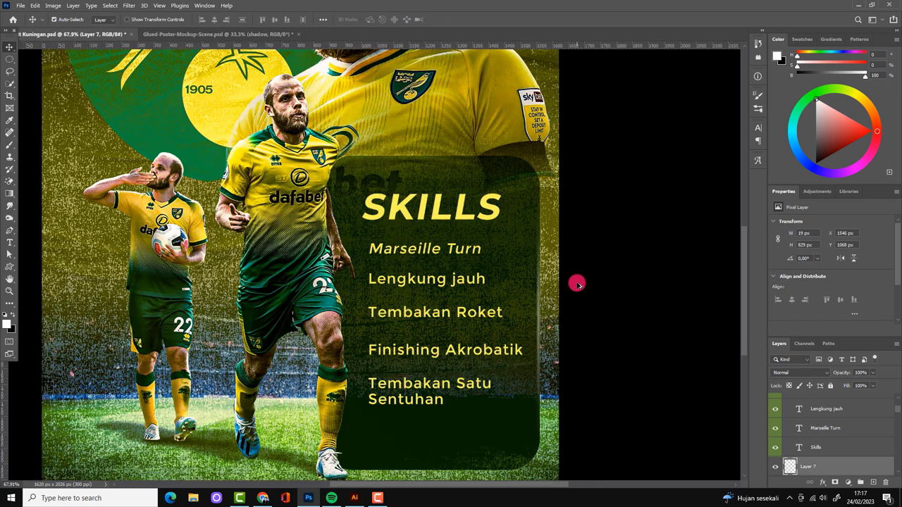
pyautogui.moveTo(510, 365); pyautogui.dragTo(545, 262)
# Step: Duplicate the white line and rotate the copy to run horizontally
pyautogui.scroll(-5, 545, 262)
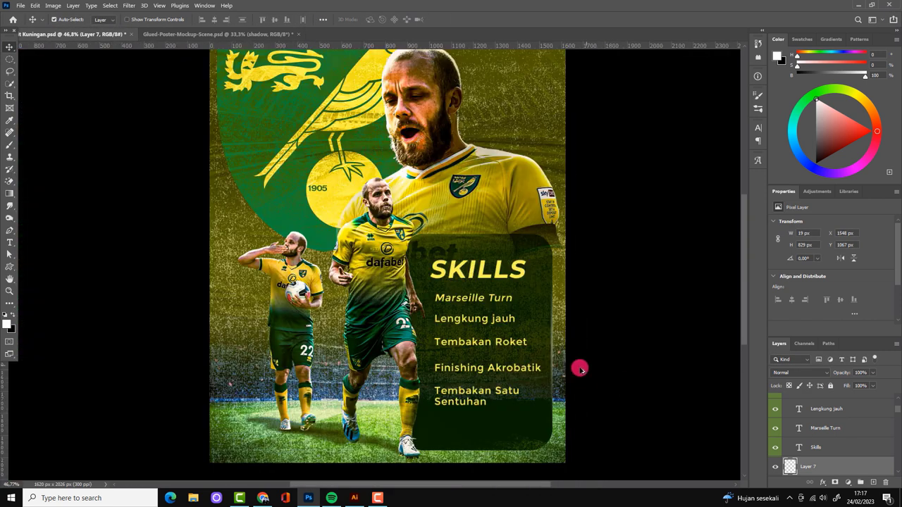
pyautogui.scroll(4, 538, 336)
pyautogui.moveTo(538, 336); pyautogui.dragTo(384, 106)
pyautogui.hotkey('ctrl', 't')
pyautogui.moveTo(408, 296); pyautogui.dragTo(499, 79)
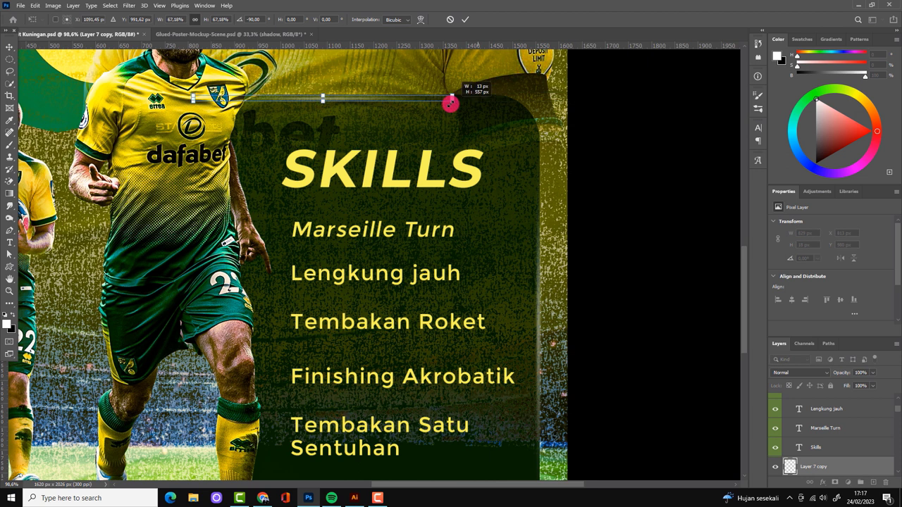
pyautogui.click(465, 19)
pyautogui.scroll(-4, 508, 413)
pyautogui.scroll(3, 487, 274)
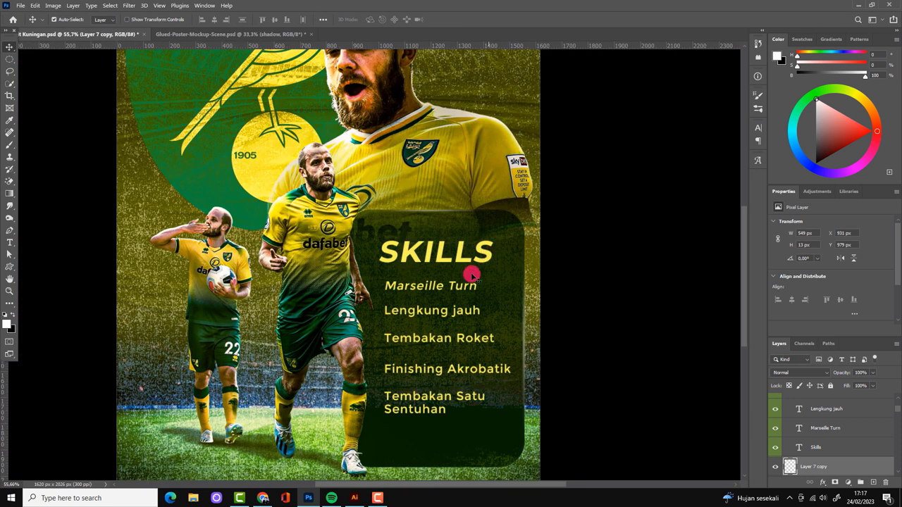
pyautogui.scroll(-1, 471, 275)
pyautogui.scroll(2, 454, 399)
pyautogui.scroll(1, 465, 352)
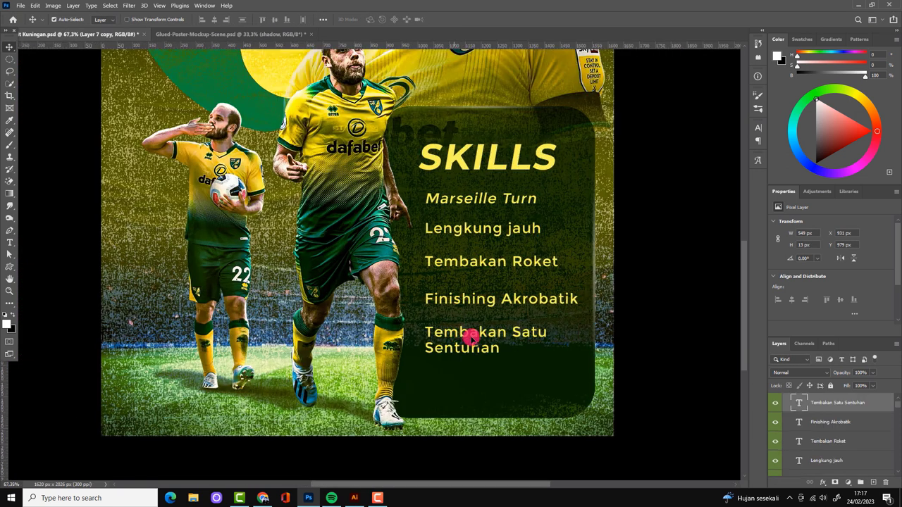
# Step: On a new layer, draw a small white ellipse dot before Marseille Turn
pyautogui.hotkey('ctrl', 'shift', 'alt', 'n')
pyautogui.rightClick(13, 269)
pyautogui.click(48, 284)
pyautogui.scroll(1, 413, 204)
pyautogui.moveTo(413, 203); pyautogui.dragTo(422, 211)
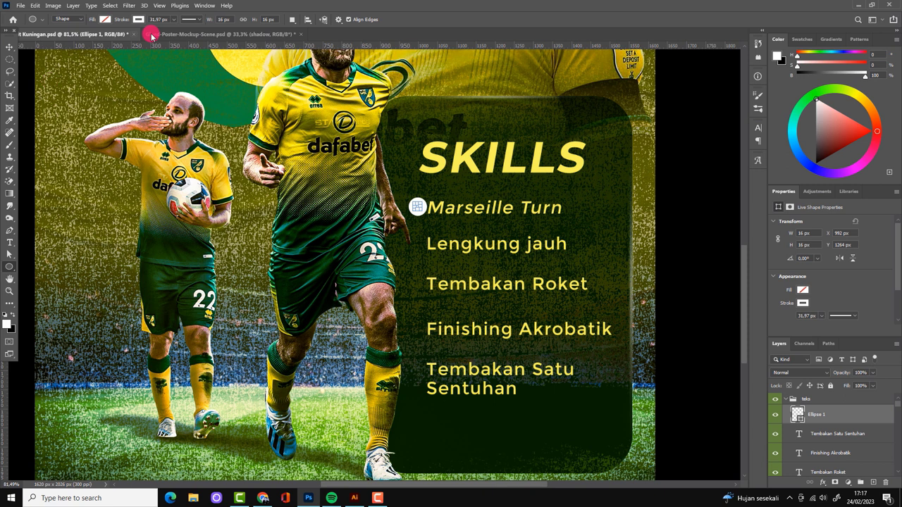
pyautogui.click(35, 19)
pyautogui.click(9, 47)
# Step: Copy the white dot beside the other skills down to Tembakan Roket
pyautogui.scroll(2, 342, 284)
pyautogui.scroll(-2, 435, 173)
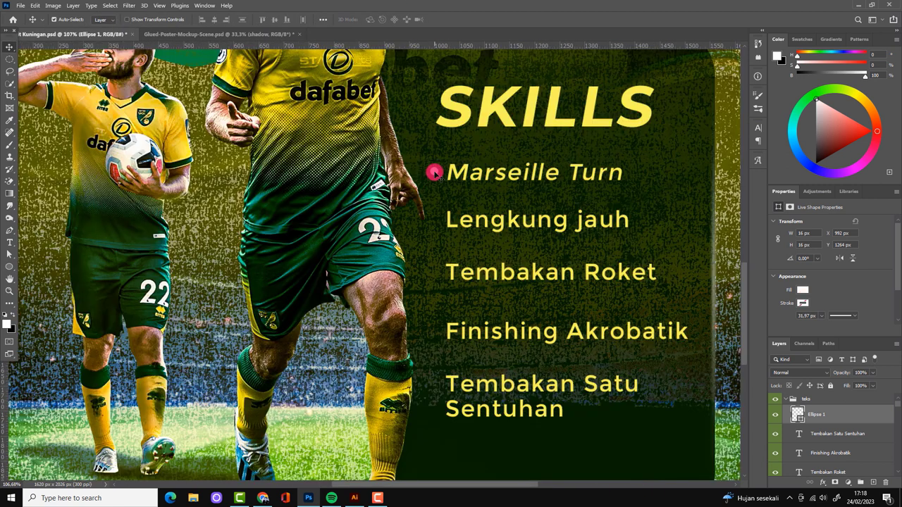
pyautogui.moveTo(436, 221); pyautogui.dragTo(435, 384)
pyautogui.scroll(-5, 589, 282)
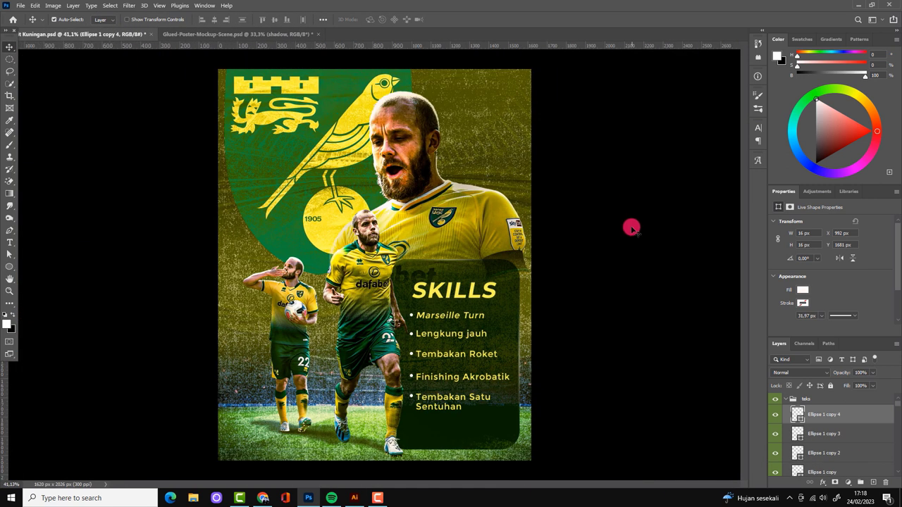
pyautogui.click(573, 200)
pyautogui.click(477, 299)
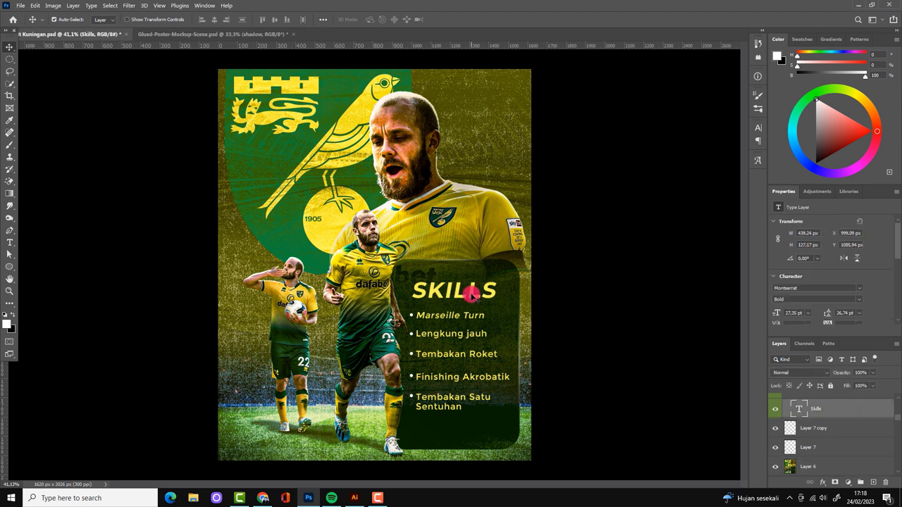
pyautogui.click(564, 360)
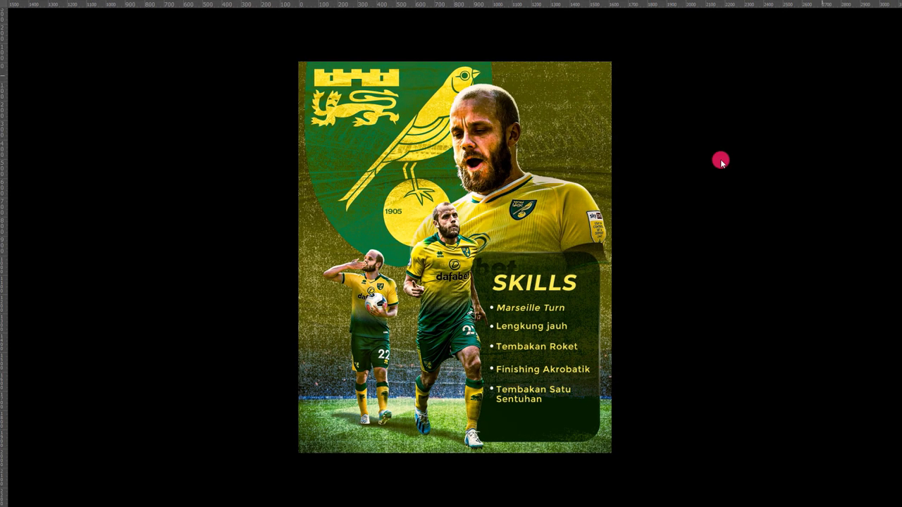
# Step: Show the TEEMU PUKKI text, move it onto the crest, and set its font to Black weight
pyautogui.press('f')
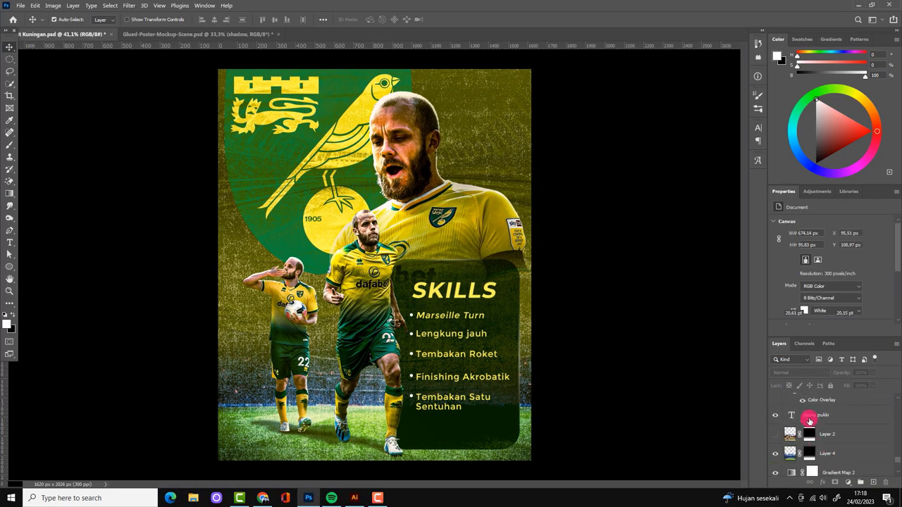
pyautogui.click(810, 417)
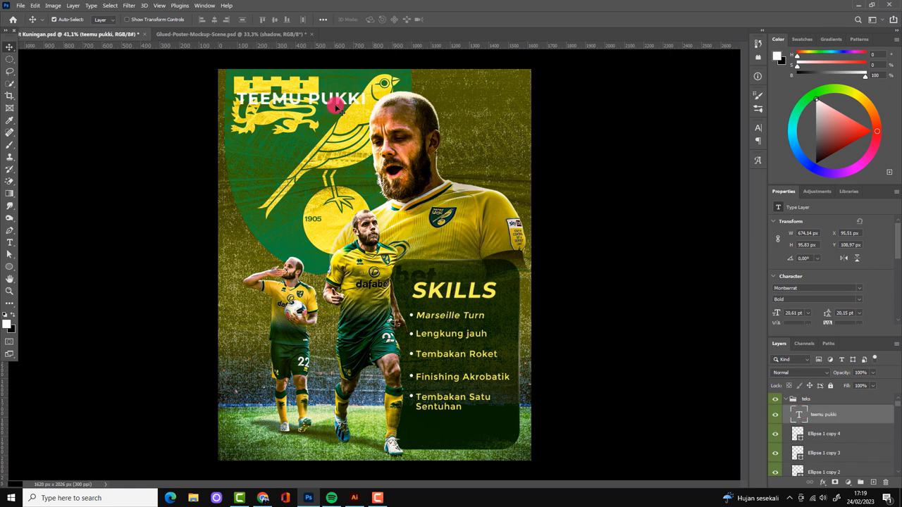
pyautogui.moveTo(336, 106)
pyautogui.mouseDown()
pyautogui.moveTo(342, 190)
pyautogui.moveTo(357, 165)
pyautogui.moveTo(477, 139)
pyautogui.moveTo(431, 118)
pyautogui.mouseUp()
pyautogui.doubleClick(296, 165)
pyautogui.click(176, 19)
pyautogui.click(186, 120)
# Step: Duplicate the name layer as vertical PUKKI text, move it and enlarge it
pyautogui.press('t')
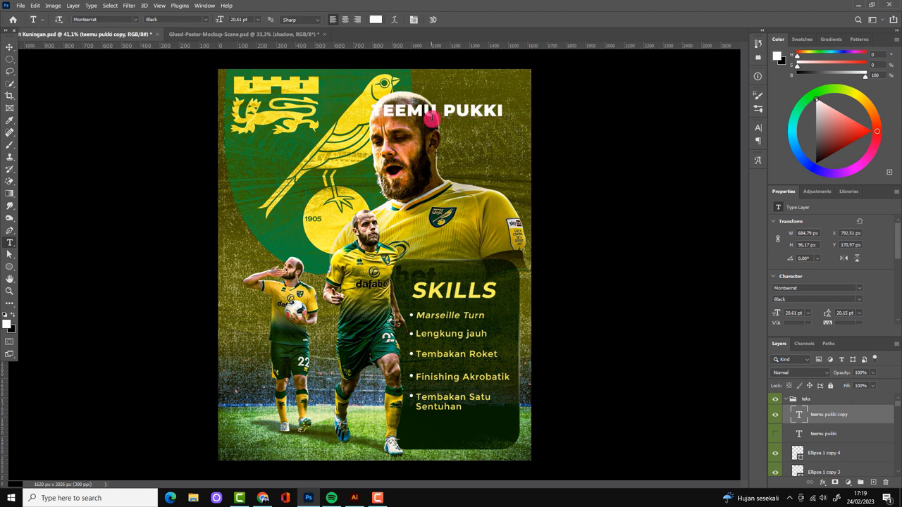
pyautogui.hotkey('ctrl', 'a')
pyautogui.click(58, 19)
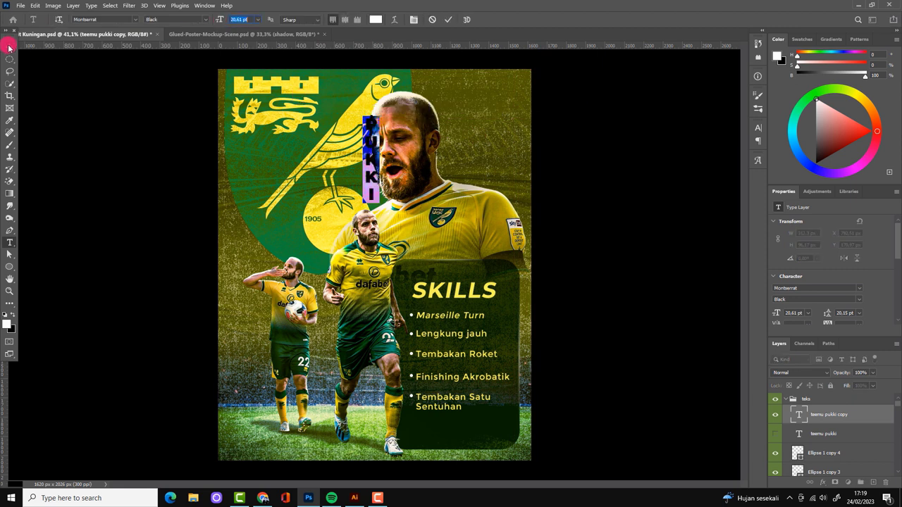
pyautogui.moveTo(374, 162); pyautogui.dragTo(472, 162)
pyautogui.hotkey('ctrl', 't')
pyautogui.click(466, 19)
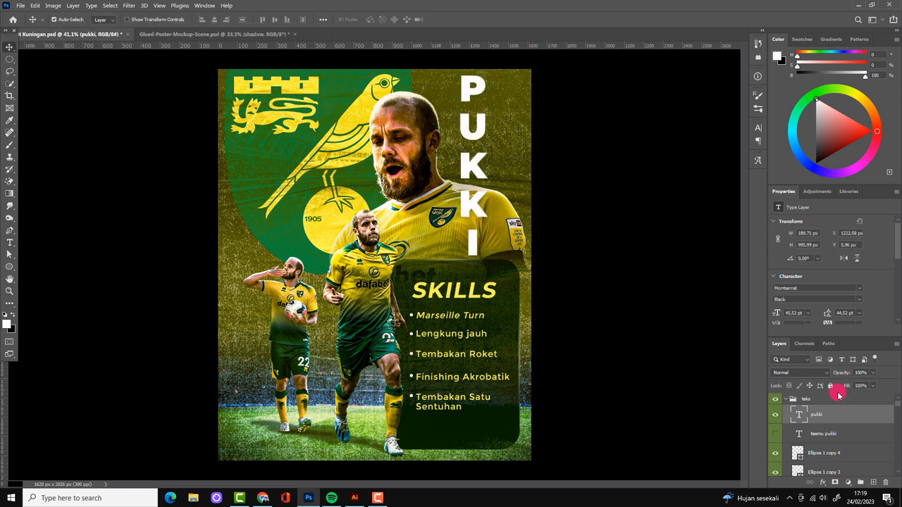
# Step: Give PUKKI 0% fill with a white stroke, place it on the left, scale ~122%
pyautogui.moveTo(837, 385); pyautogui.dragTo(811, 385)
pyautogui.click(834, 482)
pyautogui.click(846, 346)
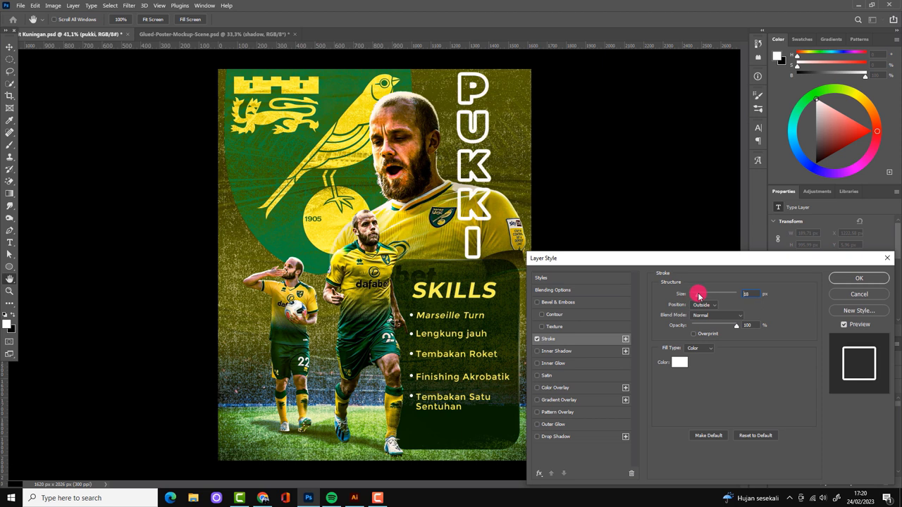
pyautogui.press('Return')
pyautogui.hotkey('ctrl', '+')
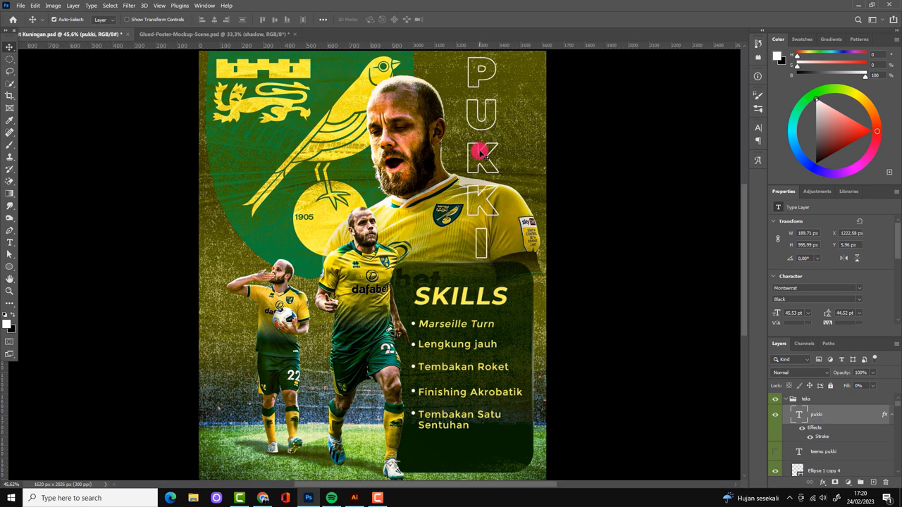
pyautogui.moveTo(480, 152); pyautogui.dragTo(229, 304)
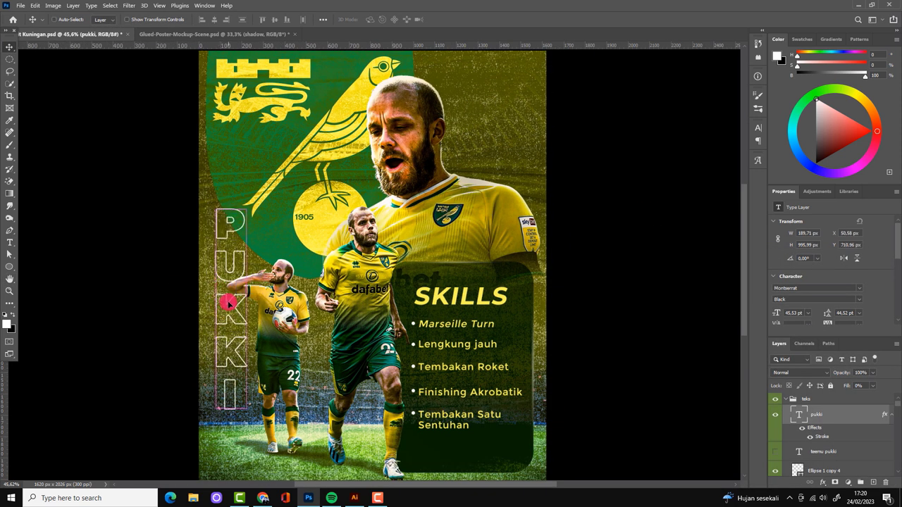
pyautogui.hotkey('ctrl', 't')
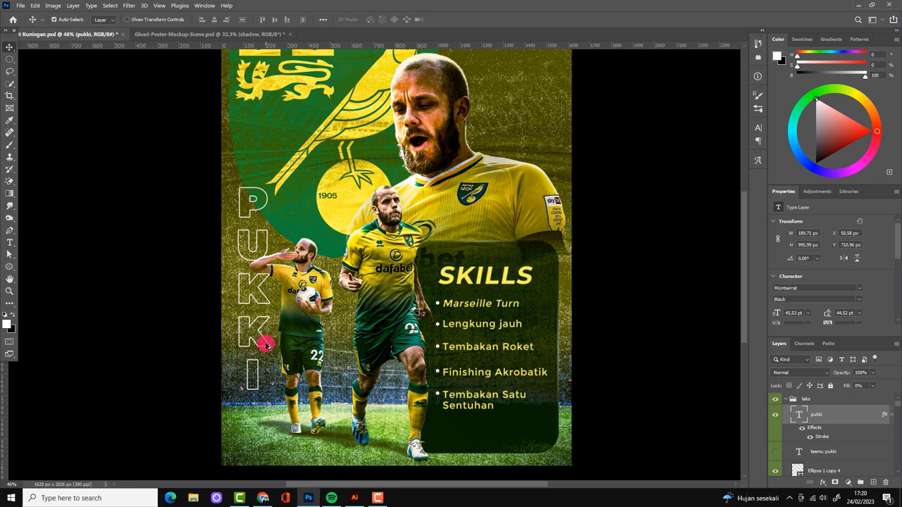
pyautogui.moveTo(273, 398); pyautogui.dragTo(290, 445)
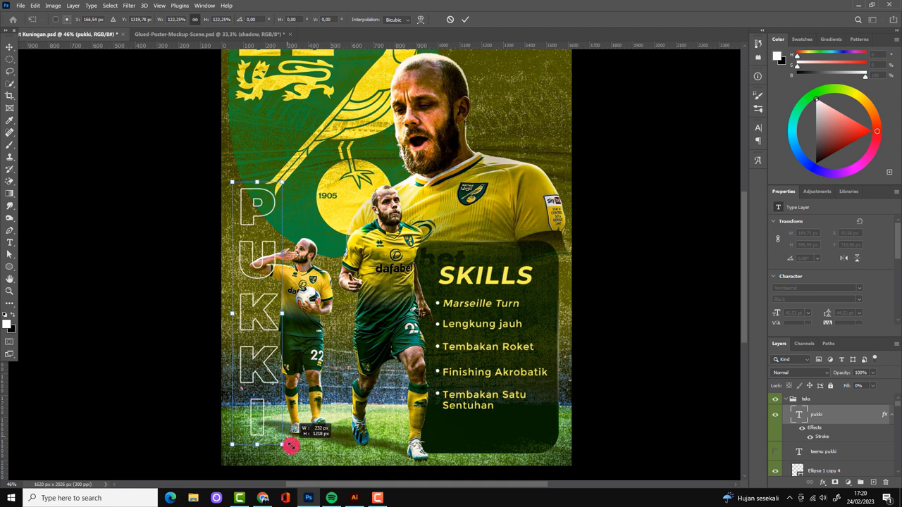
pyautogui.press('Return')
# Step: Edit the original name layer down to just TEEMU
pyautogui.scroll(-3, 478, 135)
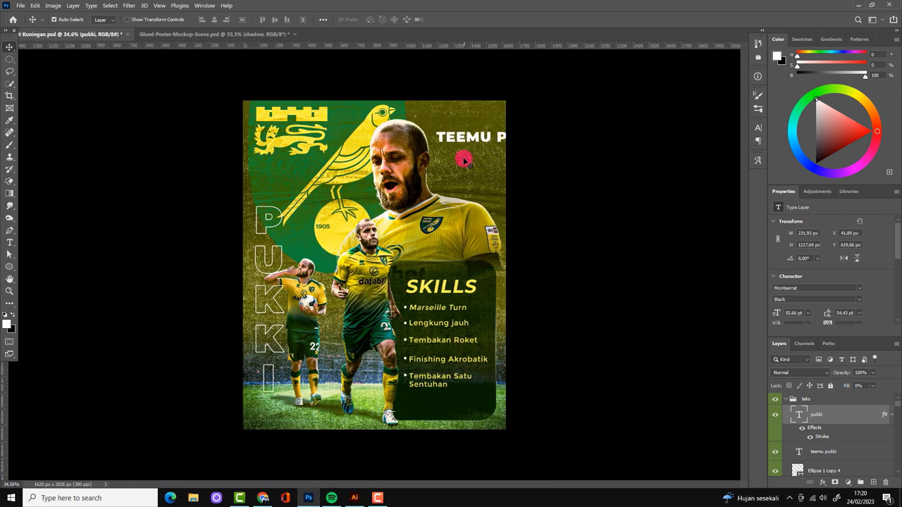
pyautogui.doubleClick(464, 160)
pyautogui.hotkey('ctrl', 'Return')
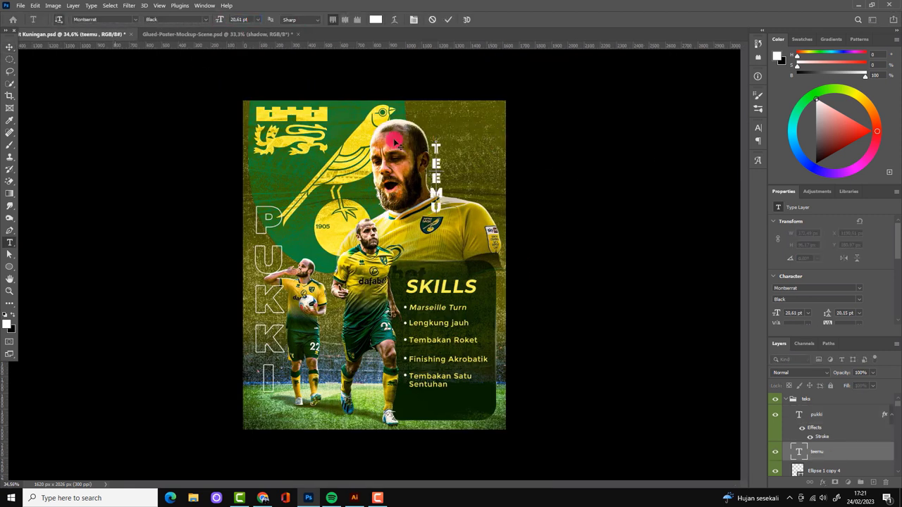
# Step: Enlarge the TEEMU font size, drop its fill to 0%, and add a white stroke
pyautogui.hotkey('ctrl', 'Return')
pyautogui.press('v')
pyautogui.hotkey('ctrl', 'shift', '.')
pyautogui.hotkey('ctrl', 'shift', '.')
pyautogui.hotkey('ctrl', 'shift', '.')
pyautogui.hotkey('ctrl', 'shift', '.')
pyautogui.hotkey('ctrl', 'shift', '.')
pyautogui.hotkey('ctrl', 'shift', '.')
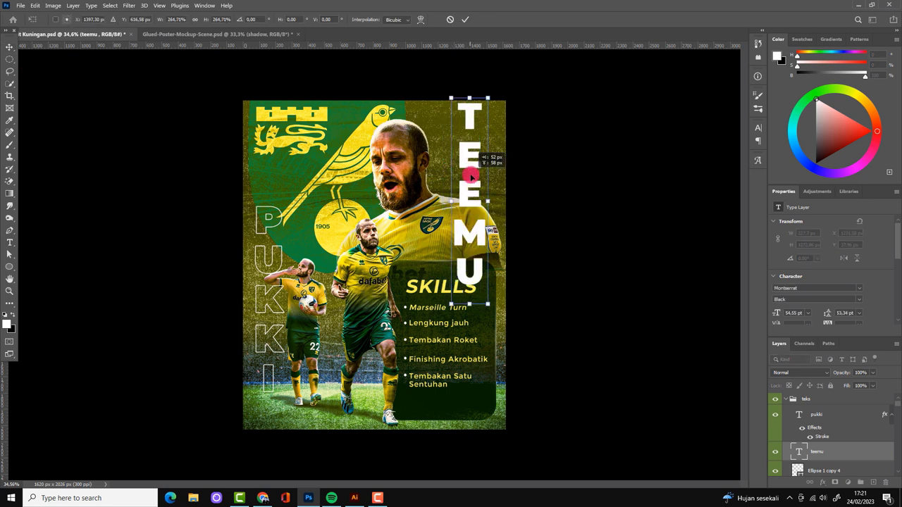
pyautogui.hotkey('ctrl', 'shift', '.')
pyautogui.hotkey('ctrl', 'shift', '.')
pyautogui.hotkey('ctrl', 'shift', '.')
pyautogui.moveTo(871, 391); pyautogui.dragTo(829, 396)
pyautogui.click(823, 482)
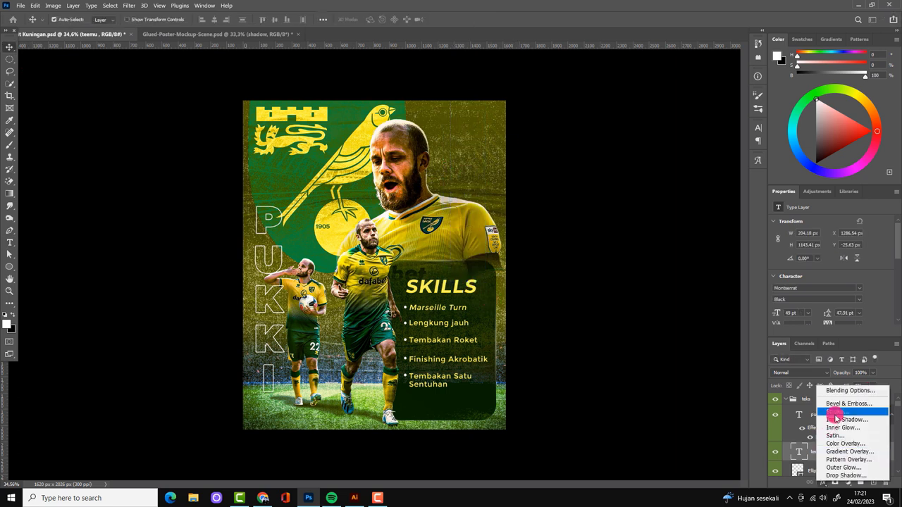
pyautogui.click(839, 406)
pyautogui.click(855, 282)
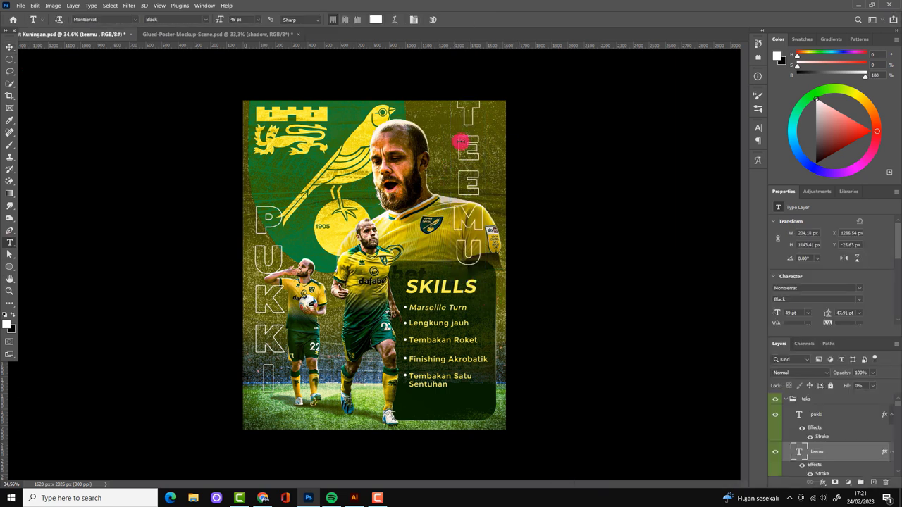
# Step: Place TEEMU along the poster's top-right edge, scaled to about 27.86 pt
pyautogui.press('t')
pyautogui.moveTo(473, 147); pyautogui.dragTo(492, 226)
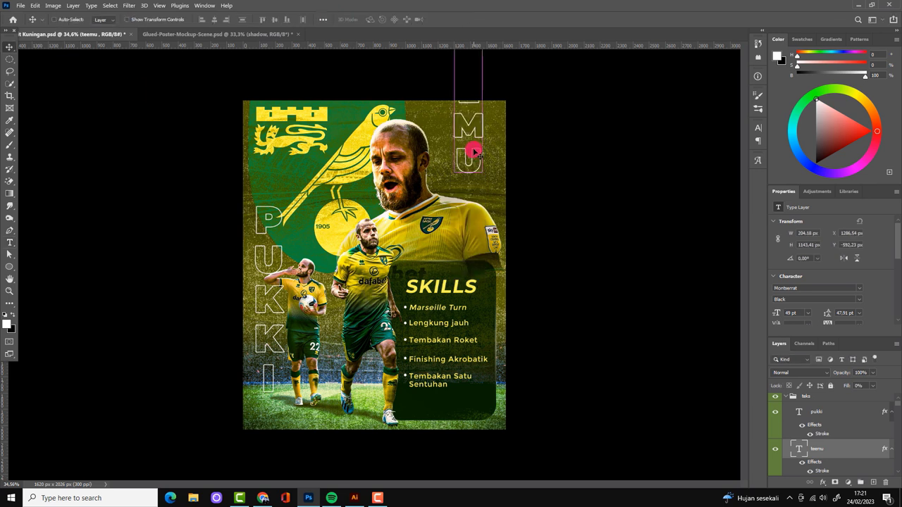
pyautogui.press('Return')
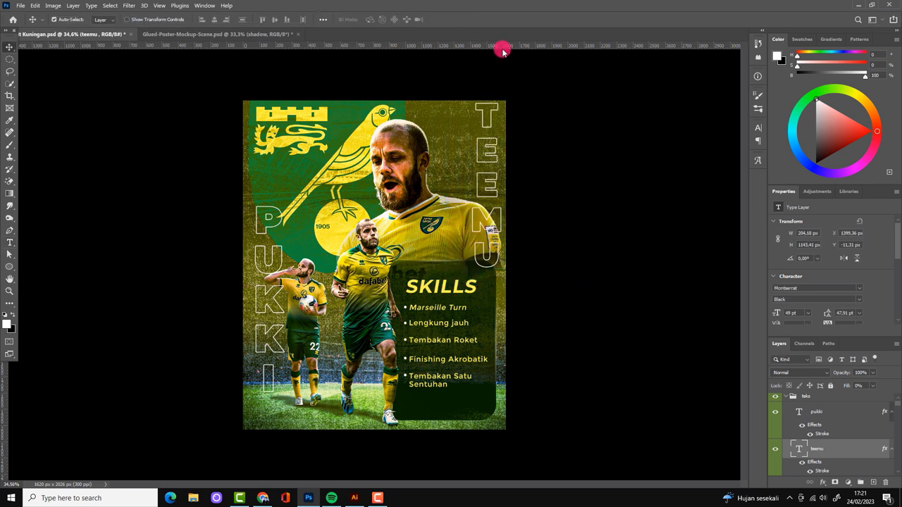
pyautogui.scroll(2, 511, 207)
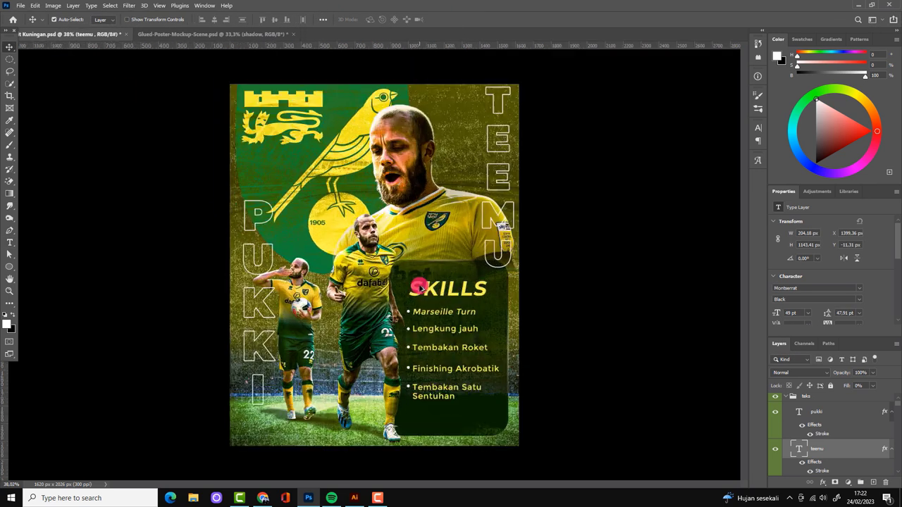
pyautogui.scroll(1, 270, 296)
pyautogui.scroll(-1, 518, 191)
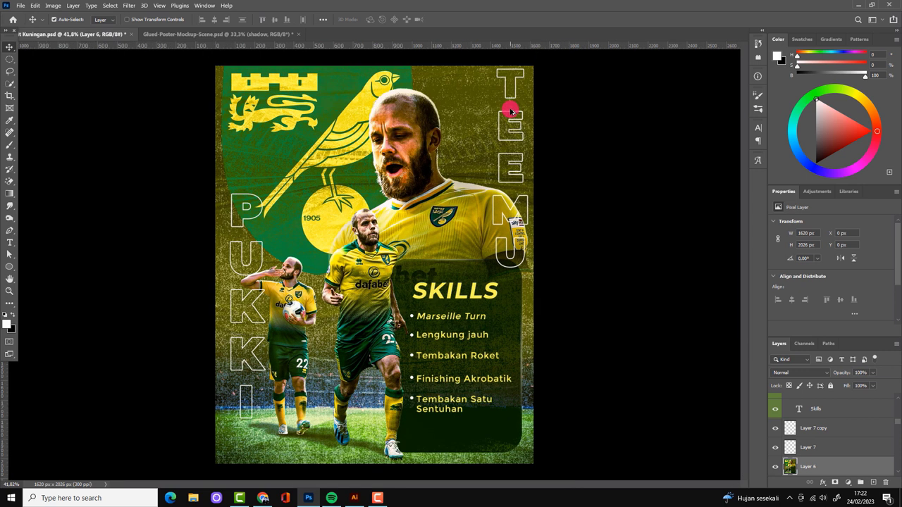
pyautogui.moveTo(517, 78); pyautogui.dragTo(470, 86)
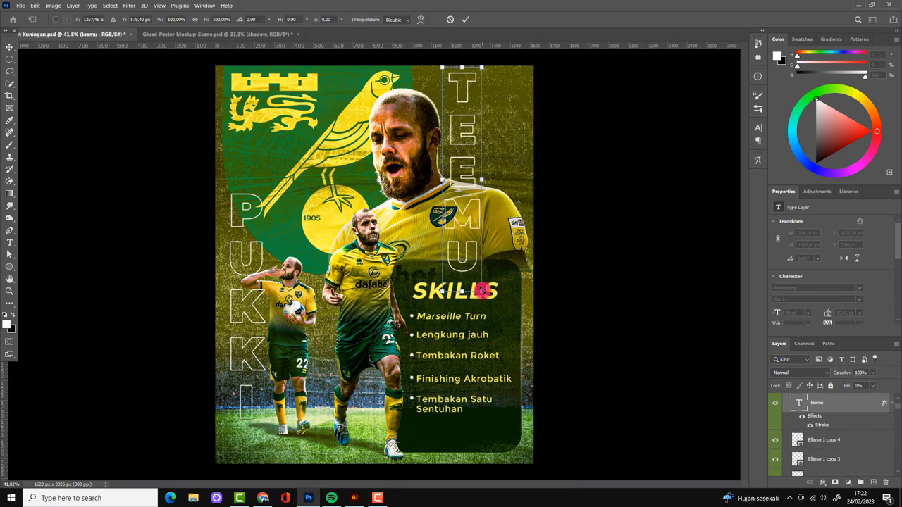
pyautogui.moveTo(469, 84); pyautogui.dragTo(476, 84)
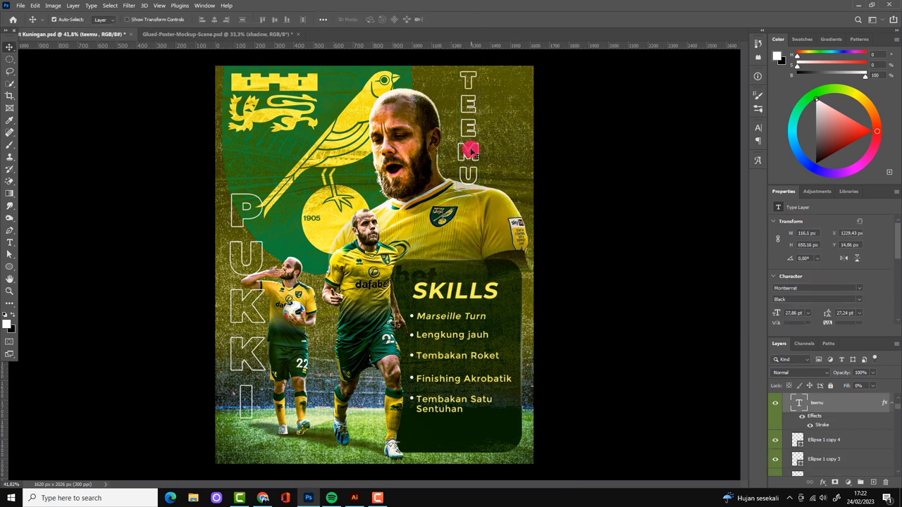
# Step: Duplicate TEEMU and commit the copy as PUKKI beside it
pyautogui.press('t')
pyautogui.write('PUKK')
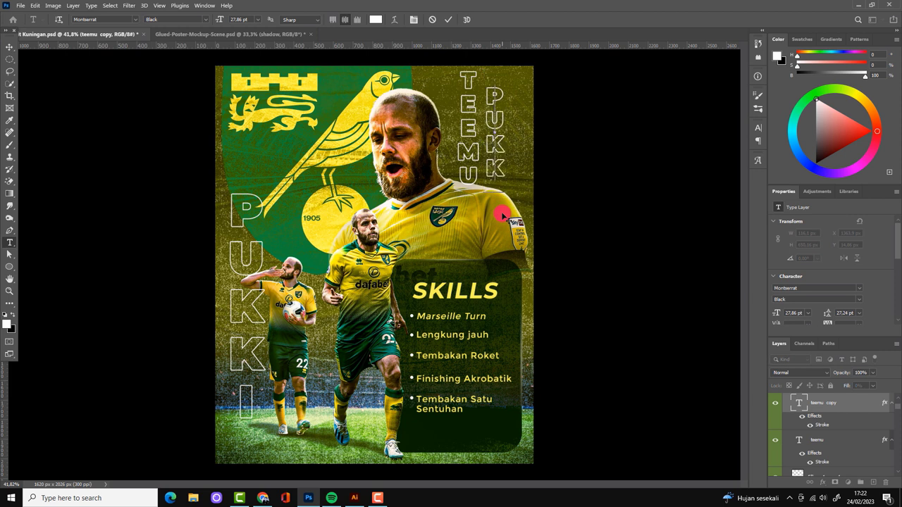
pyautogui.hotkey('ctrl', 'Return')
pyautogui.press('v')
pyautogui.scroll(5, 497, 170)
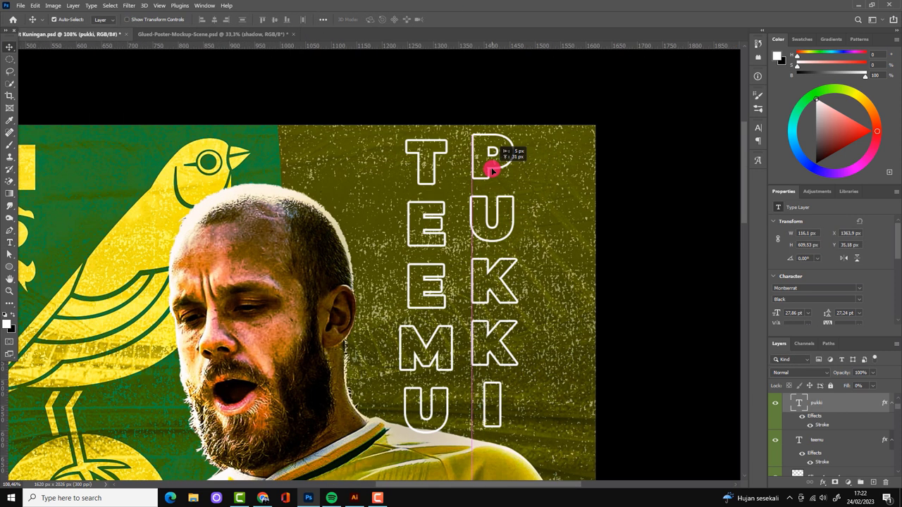
pyautogui.scroll(-8, 592, 225)
pyautogui.scroll(3, 591, 265)
# Step: Change the name outline stroke colour to a yellow sampled from the poster
pyautogui.doubleClick(823, 427)
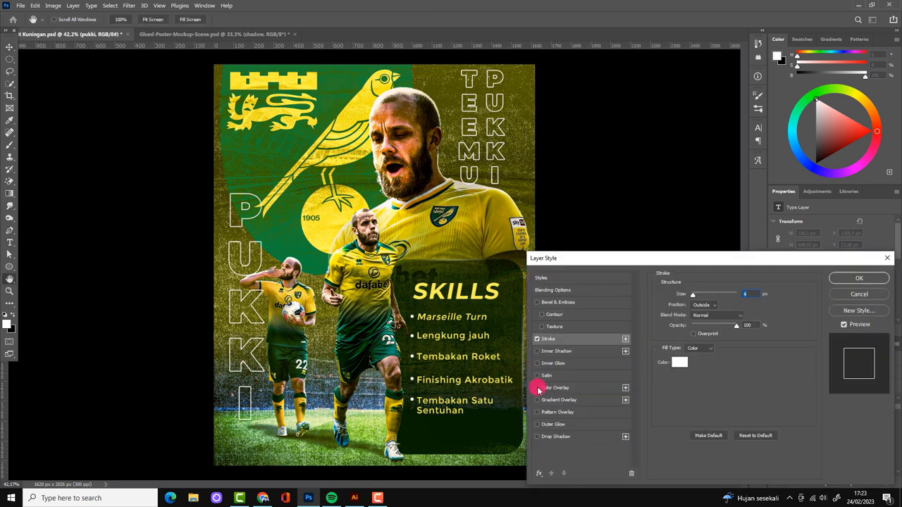
pyautogui.click(679, 365)
pyautogui.click(869, 283)
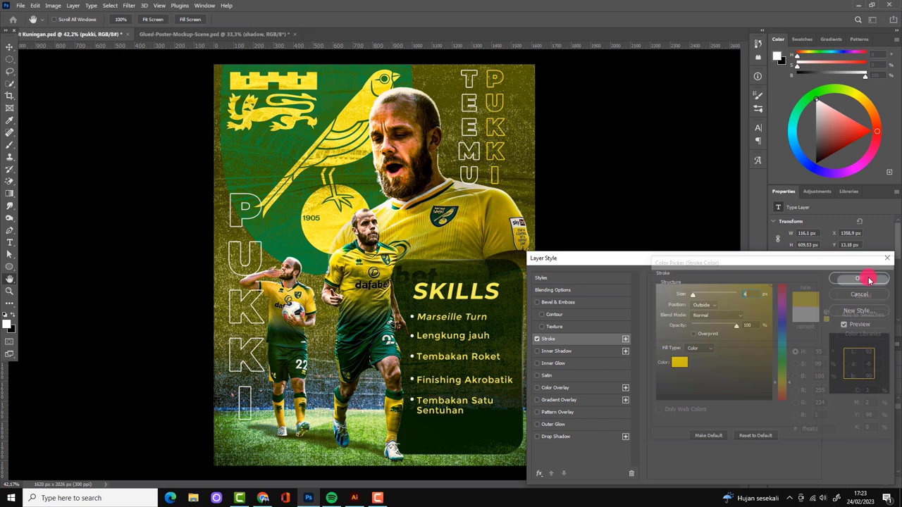
pyautogui.scroll(-3, 562, 383)
pyautogui.scroll(5, 247, 235)
pyautogui.doubleClick(818, 425)
pyautogui.click(679, 365)
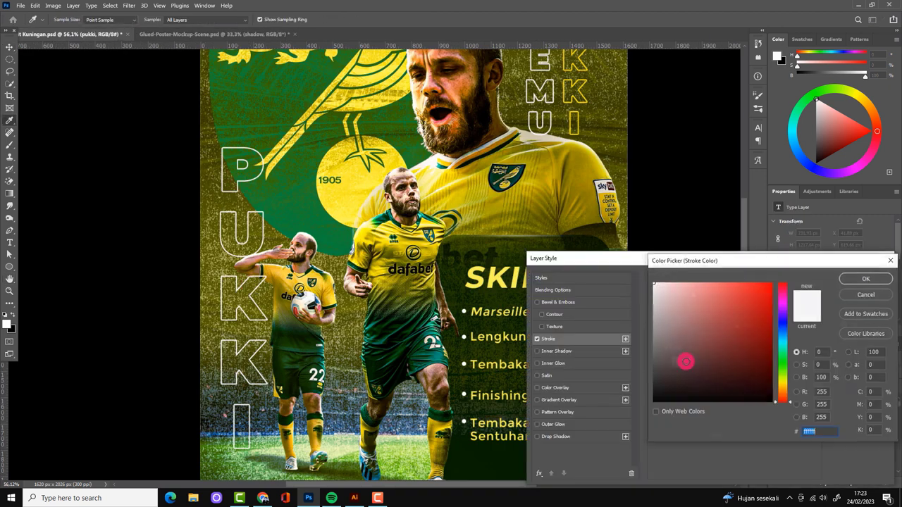
pyautogui.click(244, 296)
pyautogui.click(866, 277)
pyautogui.click(859, 278)
pyautogui.scroll(-3, 421, 345)
pyautogui.scroll(2, 422, 345)
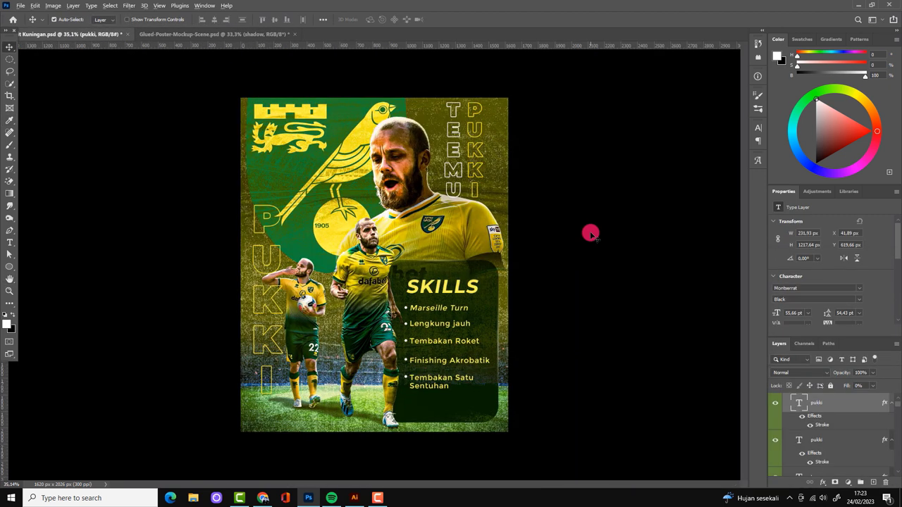